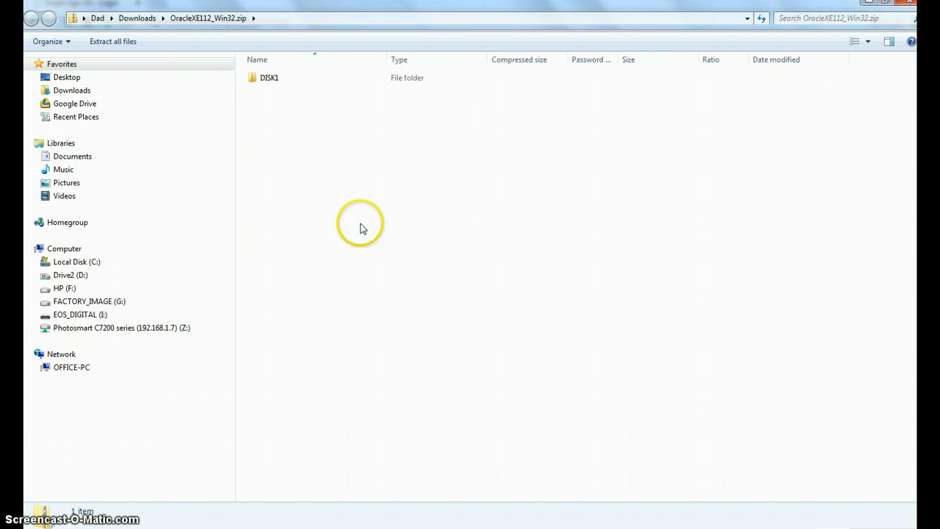
# Step: Open the DISK1 folder inside OracleXE112_Win32.zip and run setup.exe as administrator
pyautogui.doubleClick(270, 78)
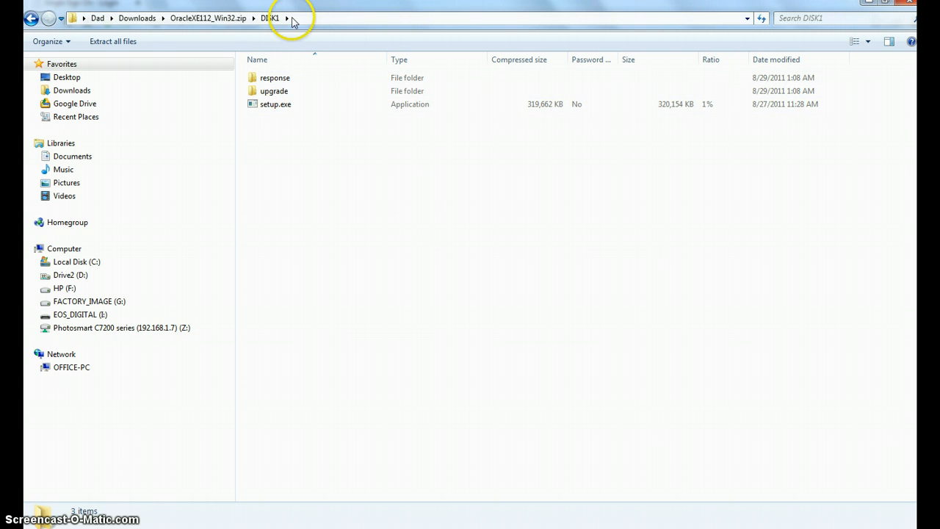
pyautogui.click(285, 109)
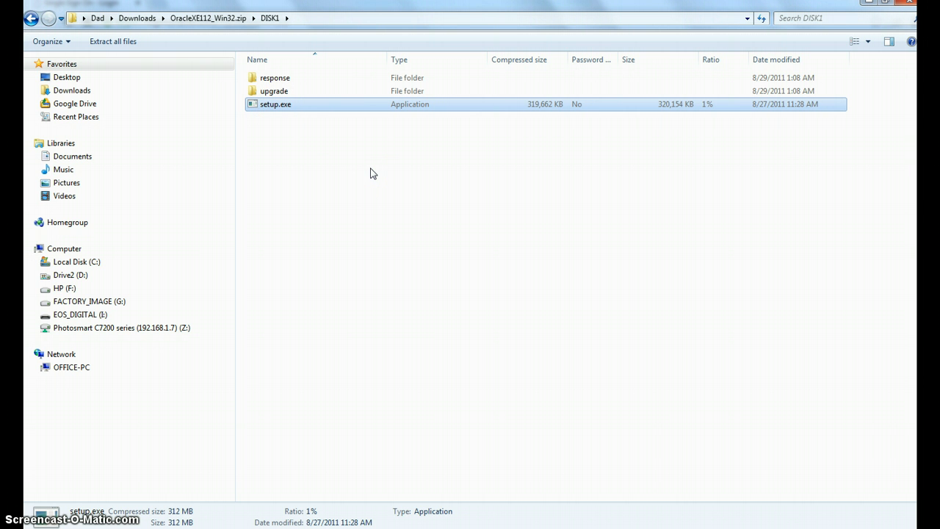
pyautogui.doubleClick(269, 106)
pyautogui.rightClick(270, 105)
pyautogui.click(305, 114)
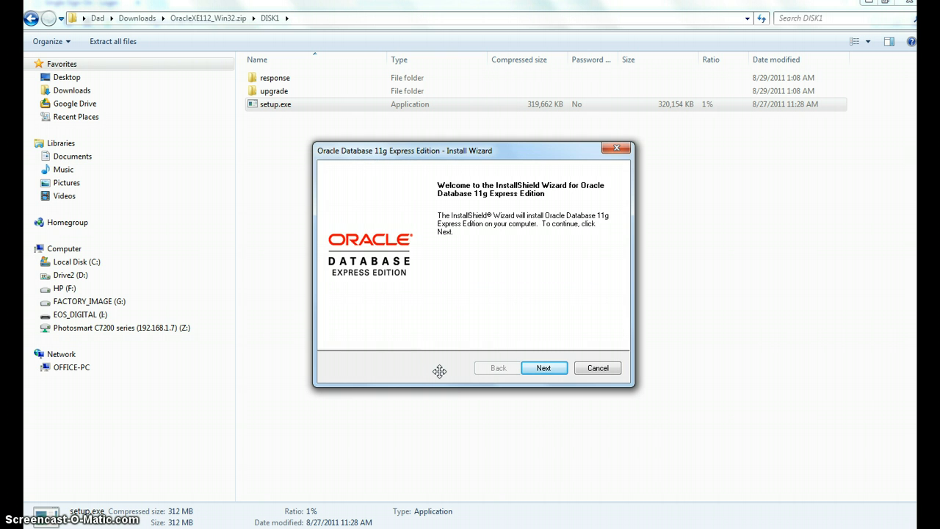
# Step: Advance the Oracle Database 11g Express Edition wizard, accepting the license agreement and keeping the C:\oraclexe\ destination folder
pyautogui.click(543, 368)
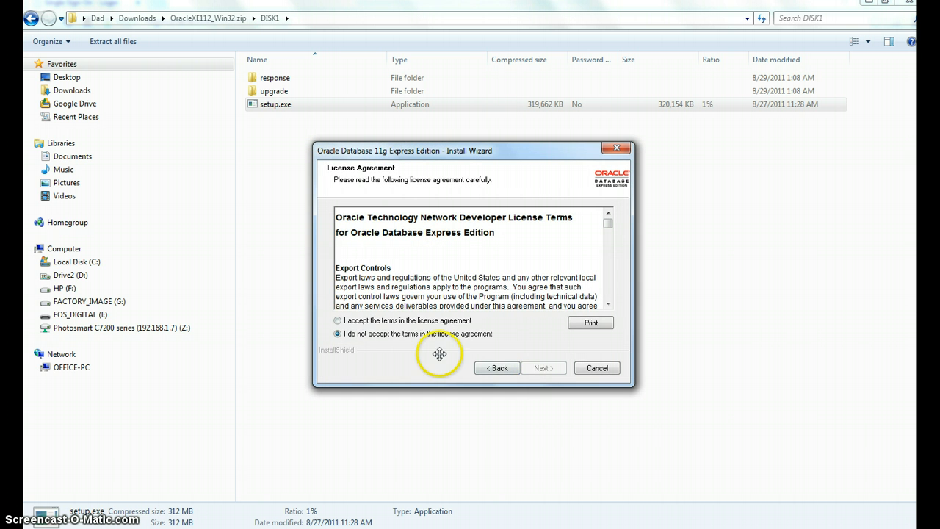
pyautogui.click(403, 318)
pyautogui.click(541, 368)
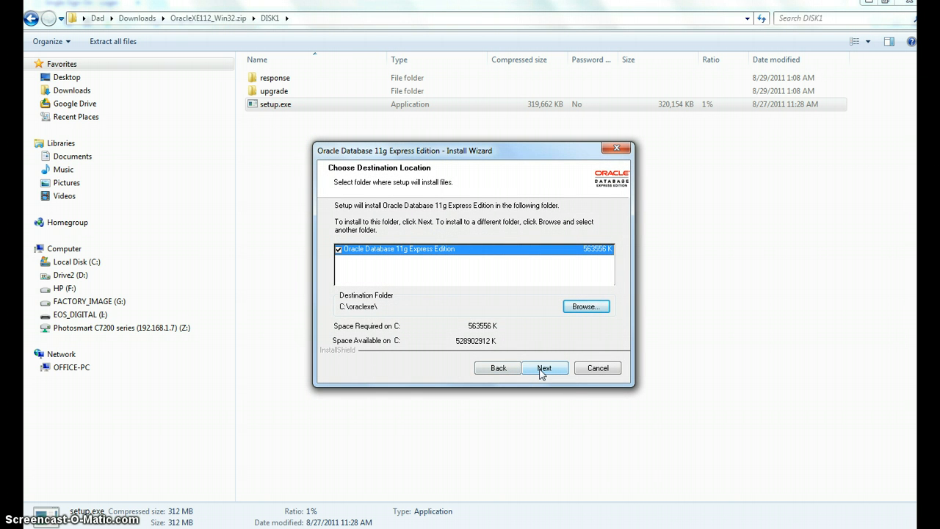
pyautogui.click(542, 369)
pyautogui.click(543, 368)
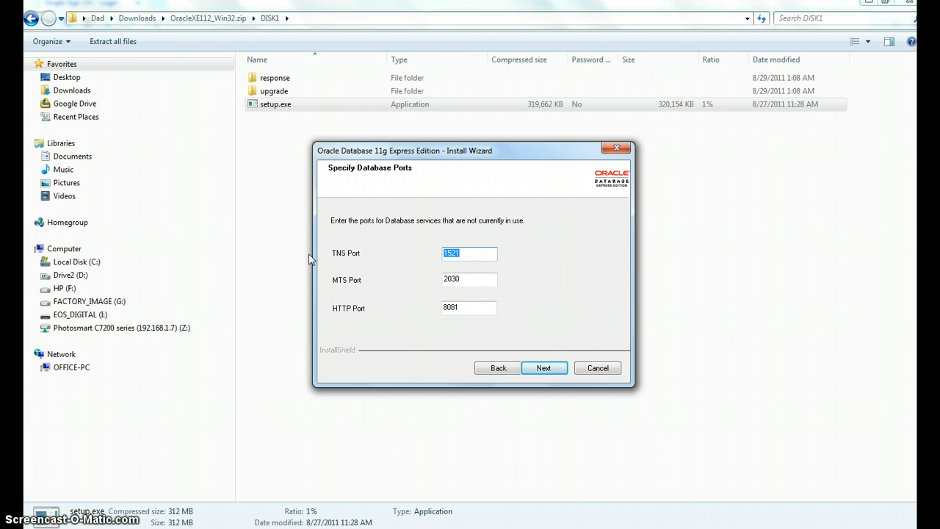
# Step: Keep the default database ports, then enter and confirm the SYS and SYSTEM database password
pyautogui.click(542, 367)
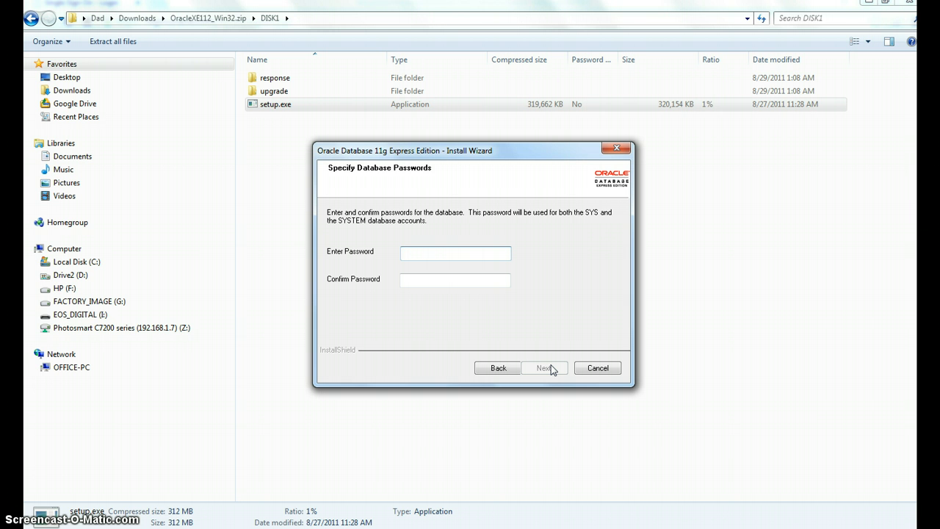
pyautogui.press('Tab')
pyautogui.write('•••')
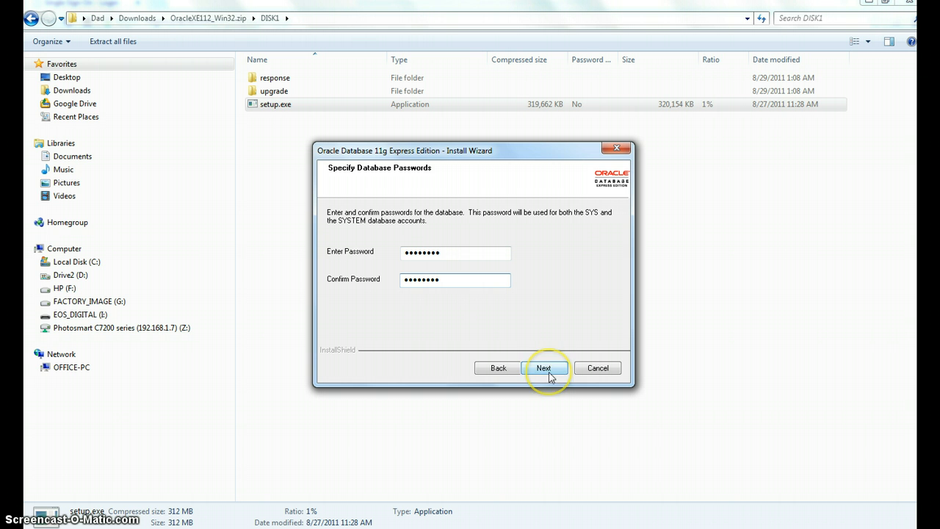
pyautogui.click(547, 370)
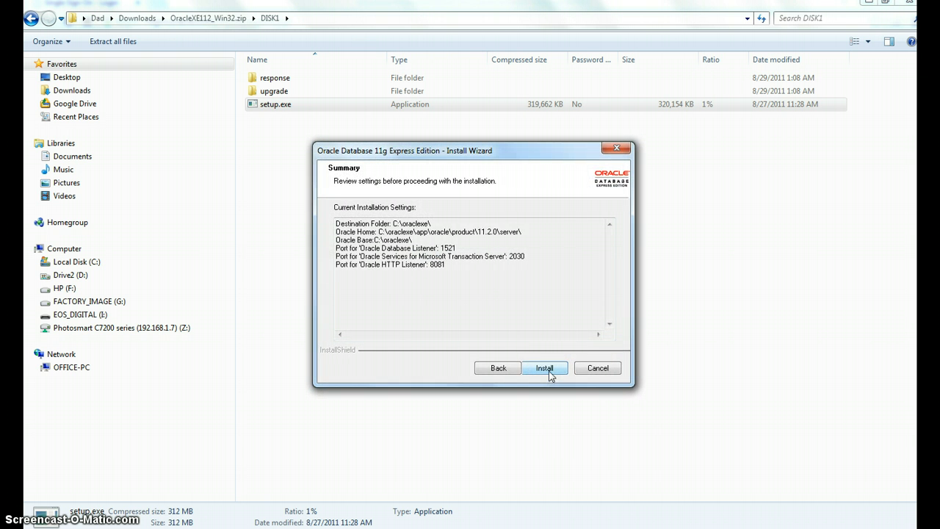
# Step: Start the installation from the summary page
pyautogui.click(544, 370)
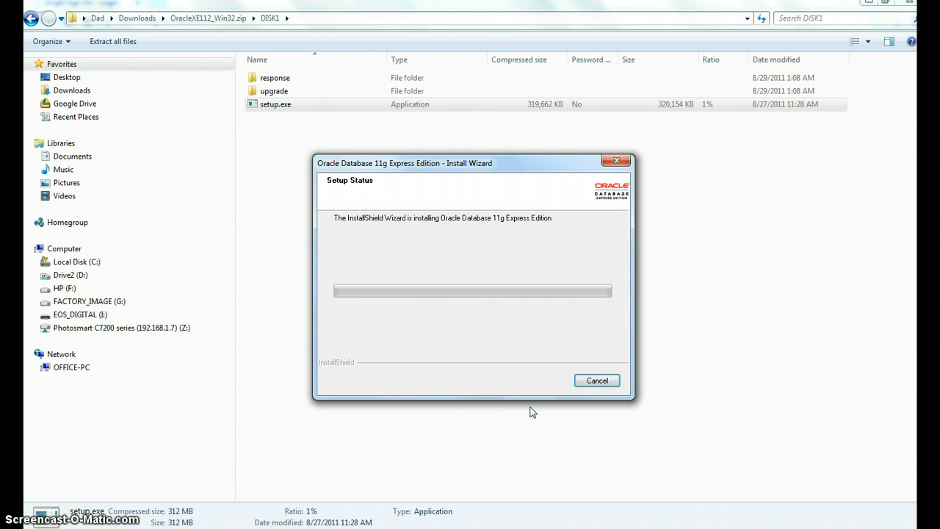
pyautogui.click(529, 402)
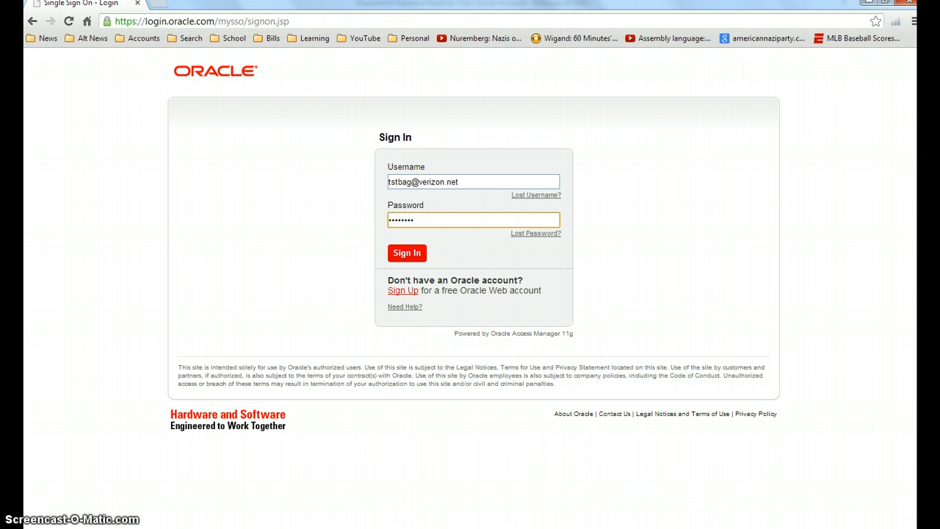
# Step: Browse the Start menu's program list to the Oracle Database 11g Express Edition folder
pyautogui.press('super')
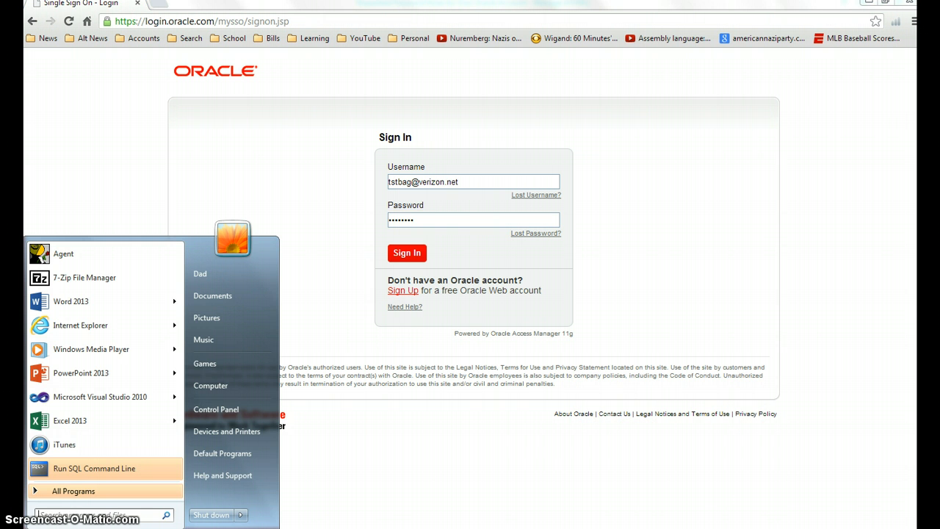
pyautogui.click(58, 491)
pyautogui.scroll(-12, 80, 392)
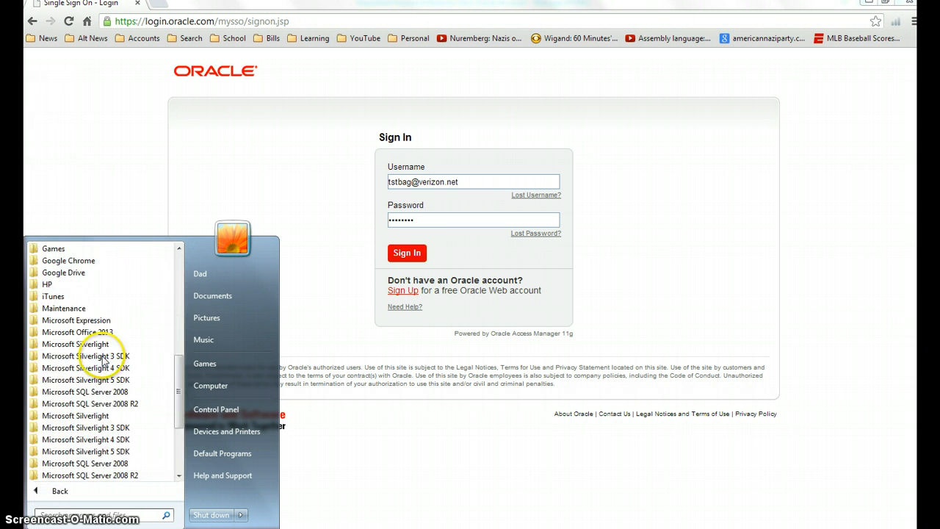
pyautogui.click(99, 379)
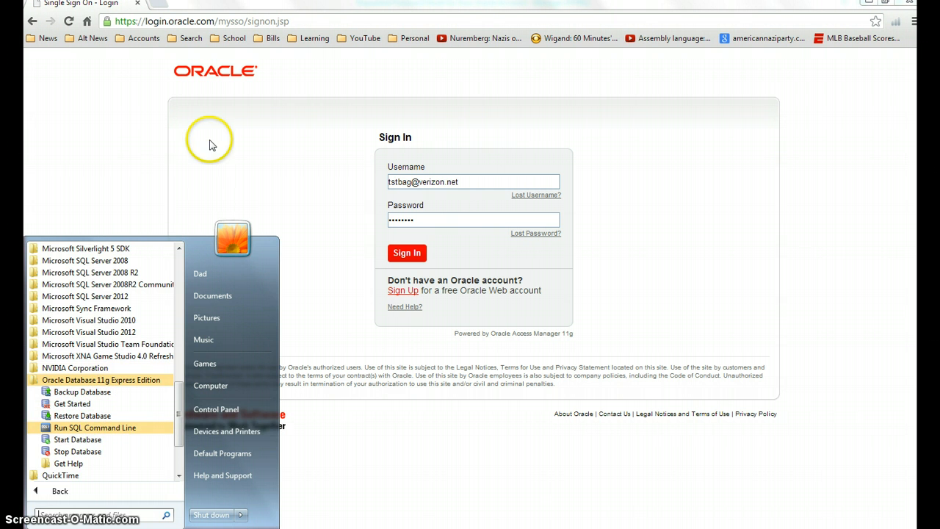
pyautogui.click(95, 143)
pyautogui.click(333, 24)
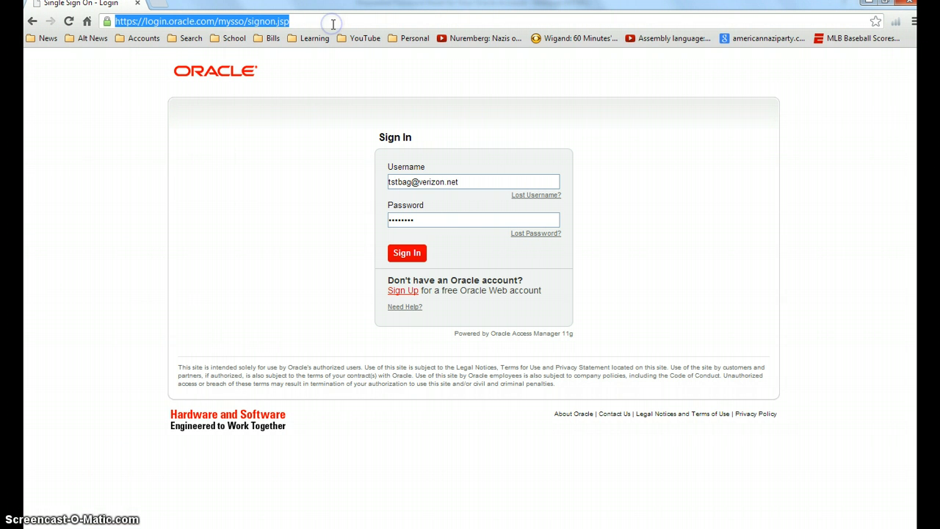
pyautogui.write('www.oracle.com')
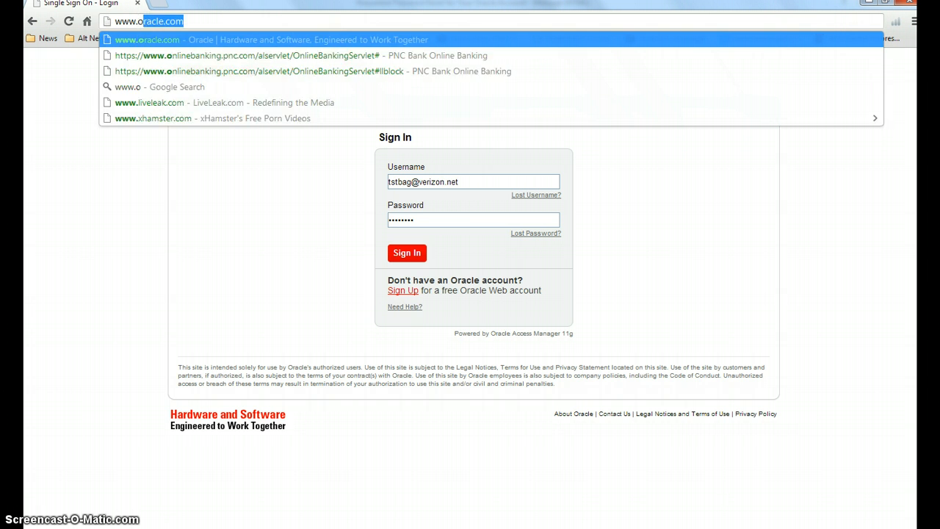
pyautogui.press('Return')
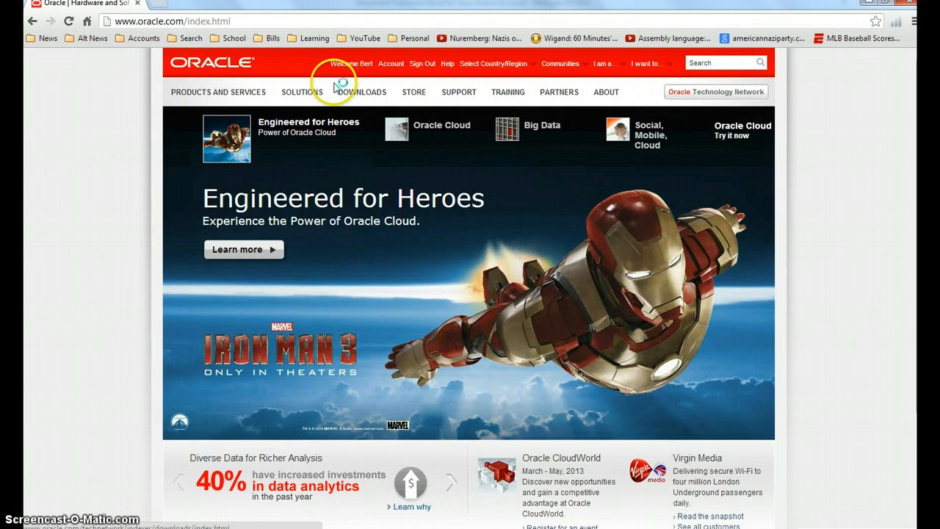
pyautogui.moveTo(333, 94)
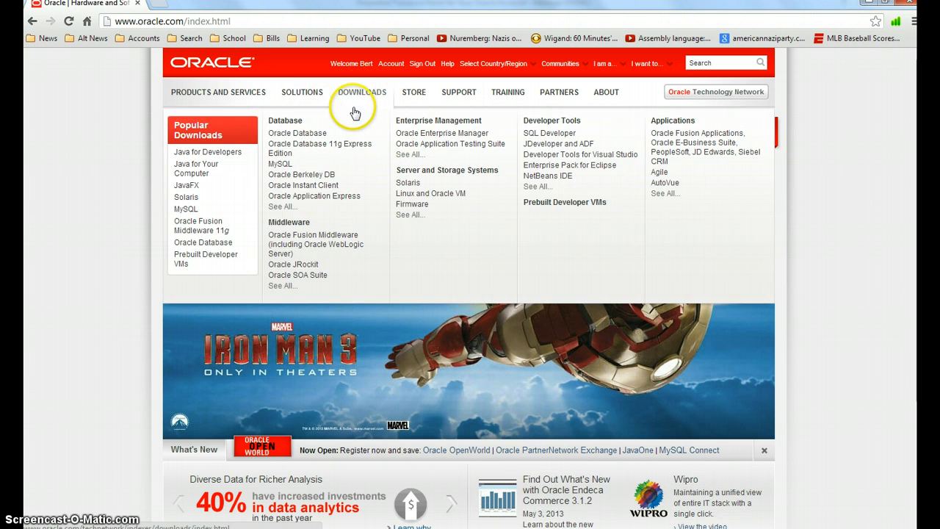
pyautogui.click(307, 136)
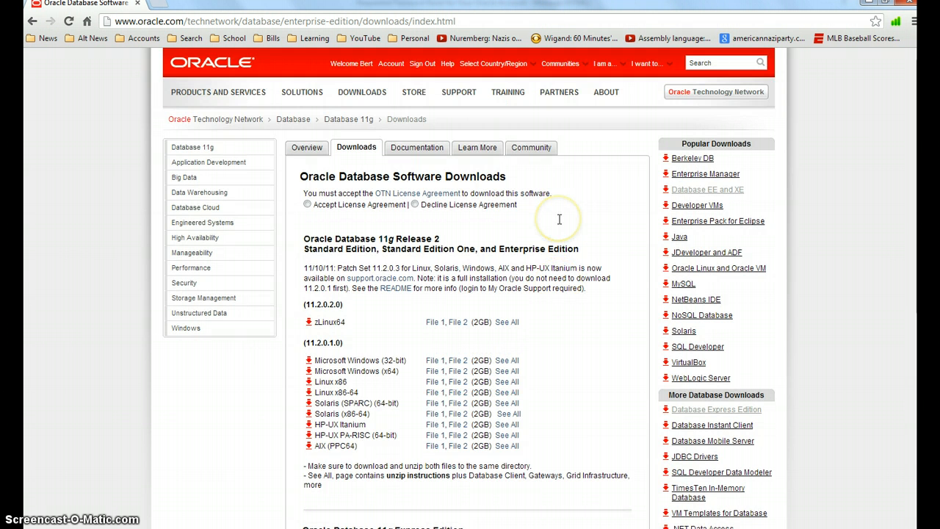
pyautogui.scroll(-2, 560, 216)
pyautogui.scroll(2, 559, 218)
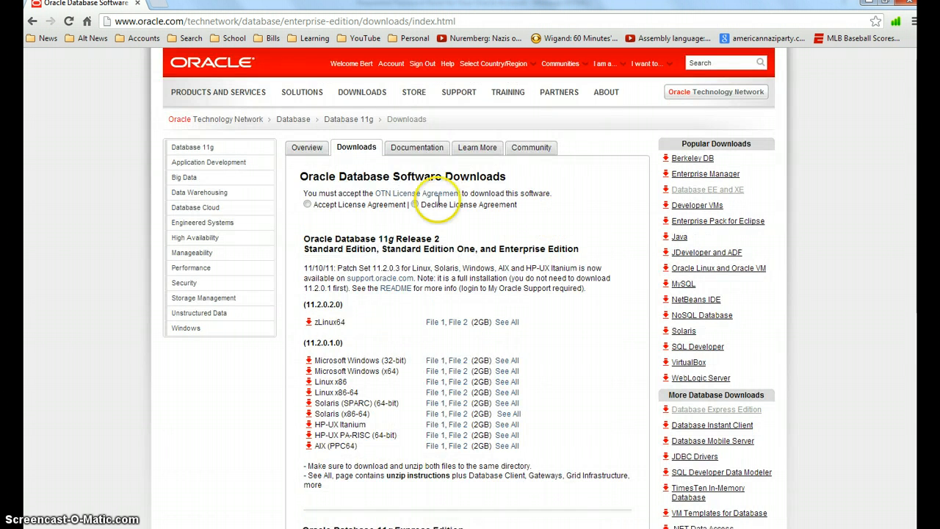
pyautogui.click(312, 105)
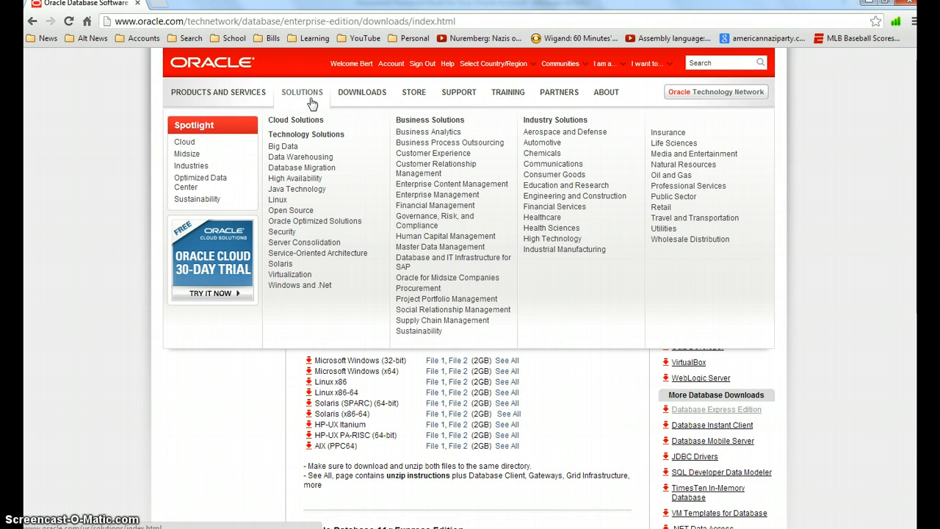
pyautogui.click(378, 94)
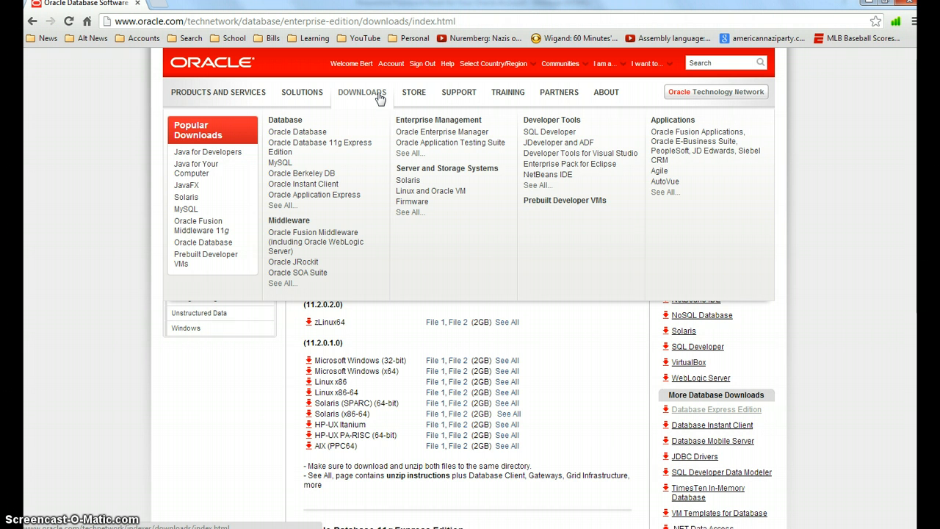
pyautogui.moveTo(219, 94)
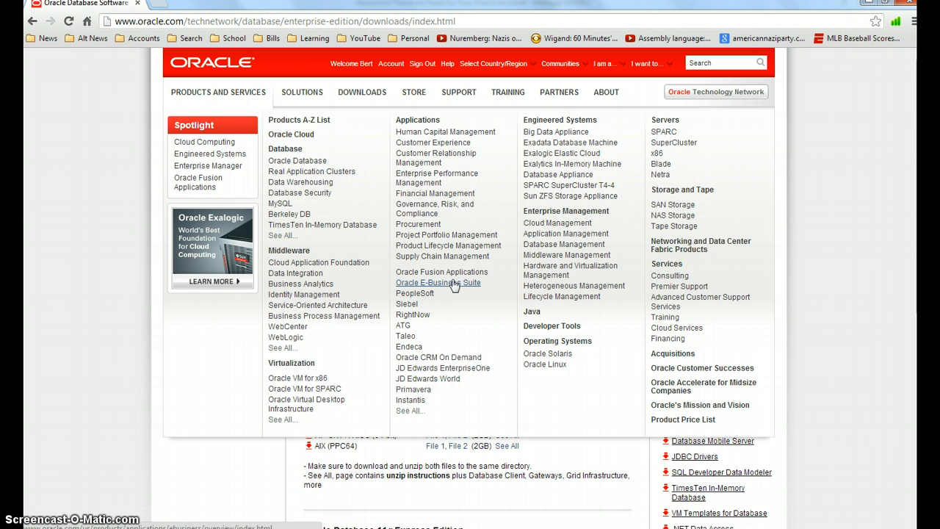
# Step: Search the Oracle site for sql developer
pyautogui.click(711, 64)
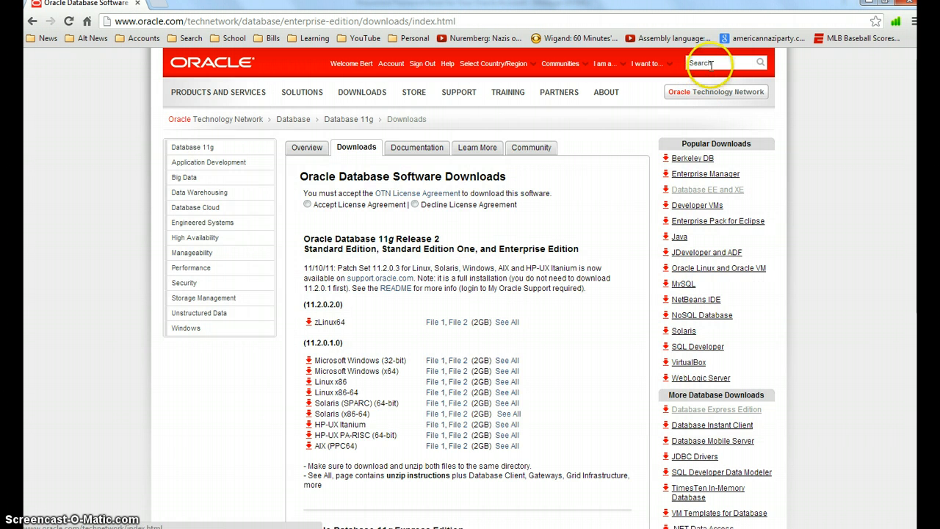
pyautogui.write('sql dev')
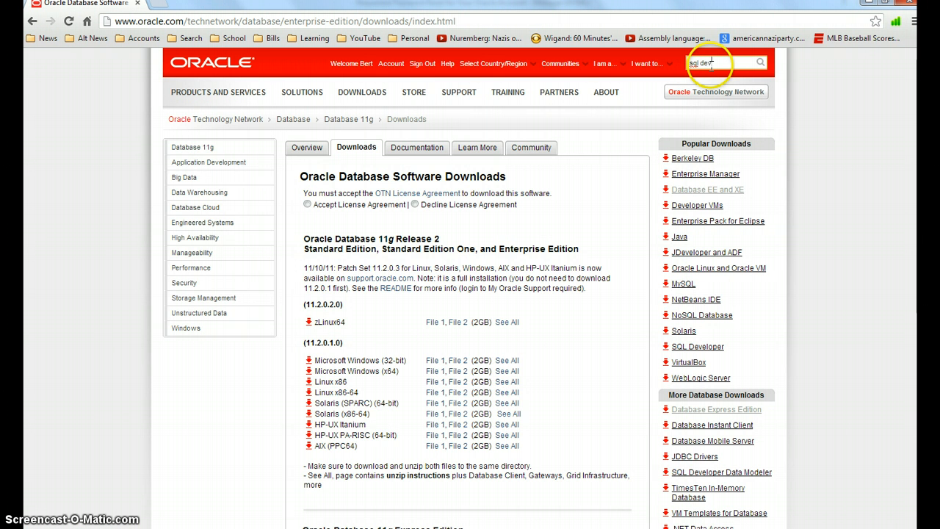
pyautogui.write('eloper')
pyautogui.press('Return')
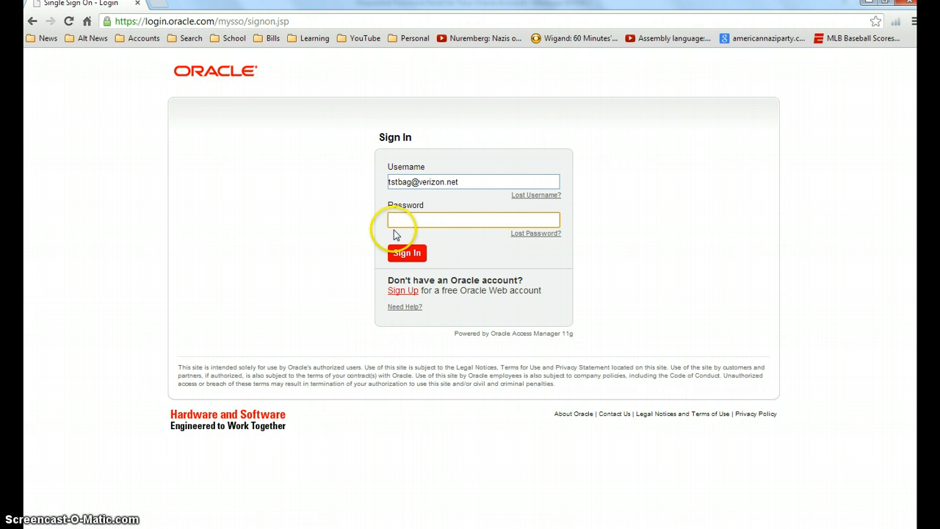
pyautogui.press('Return')
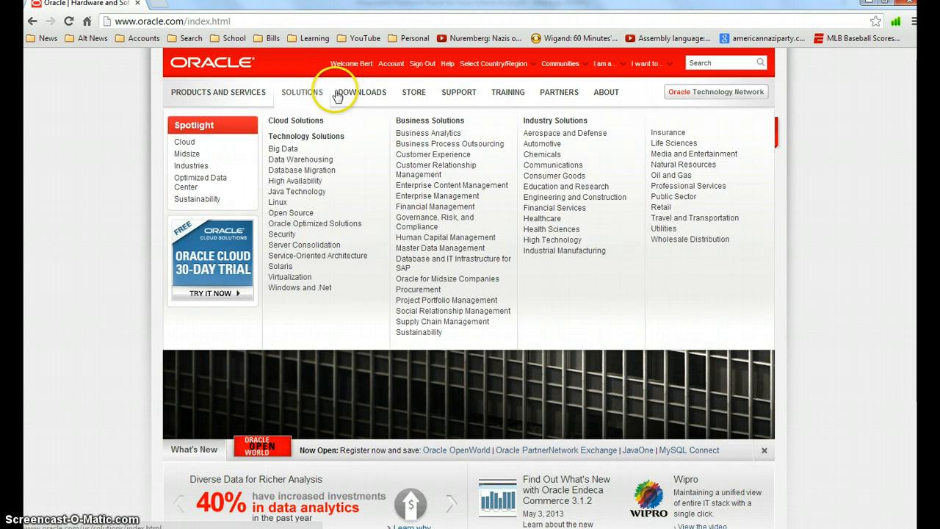
# Step: Open the SQL Developer downloads page from the site's downloads menu
pyautogui.moveTo(345, 97)
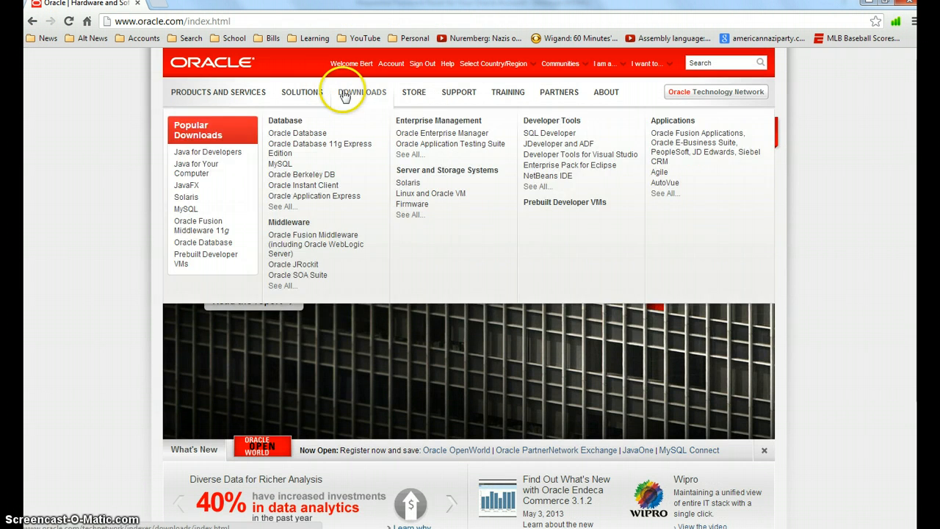
pyautogui.click(544, 133)
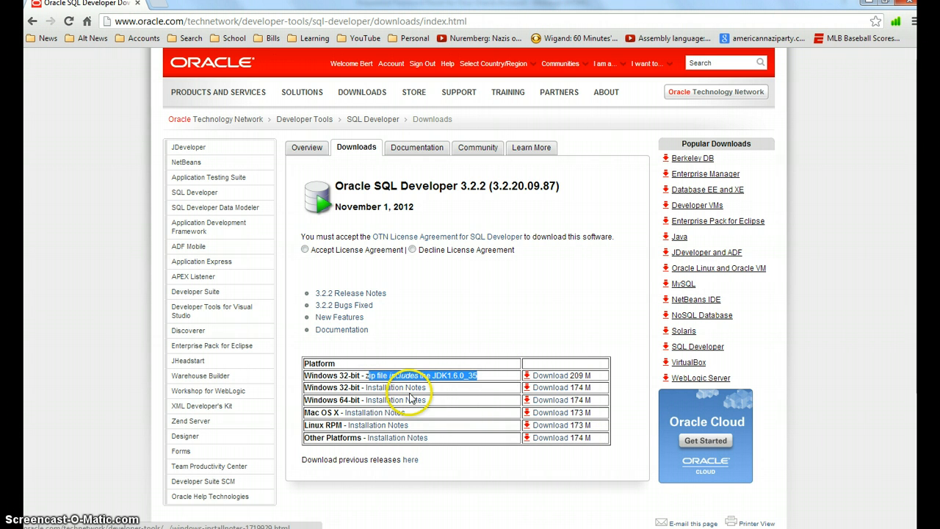
pyautogui.click(448, 392)
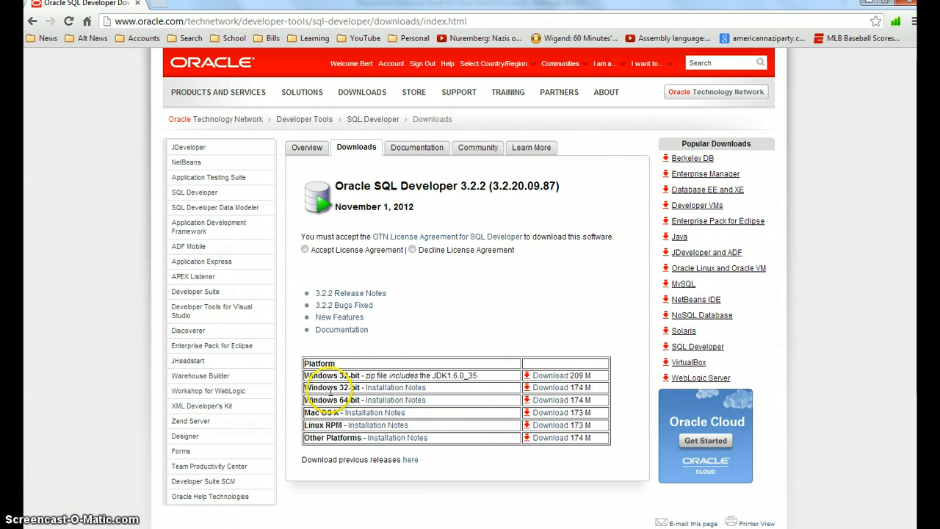
# Step: Accept the OTN License Agreement and download the 174 M Windows 32-bit SQL Developer package
pyautogui.click(544, 389)
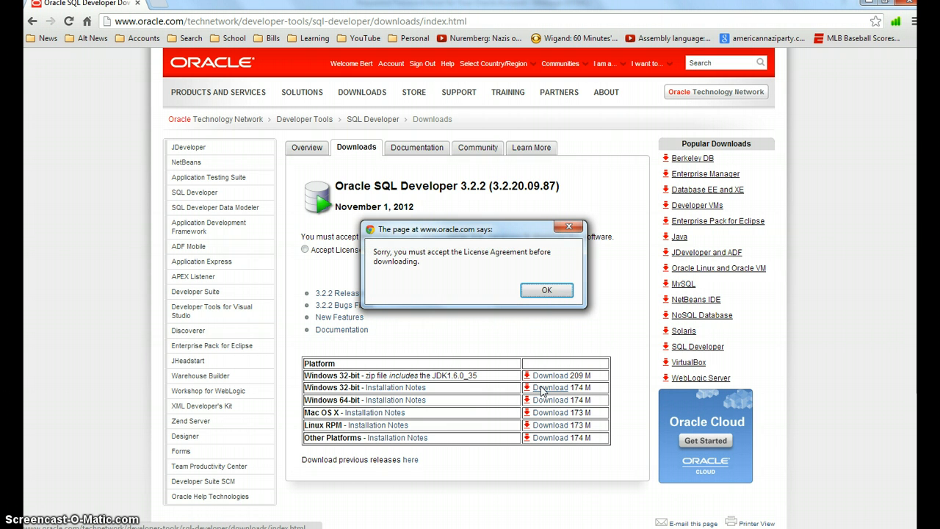
pyautogui.click(541, 291)
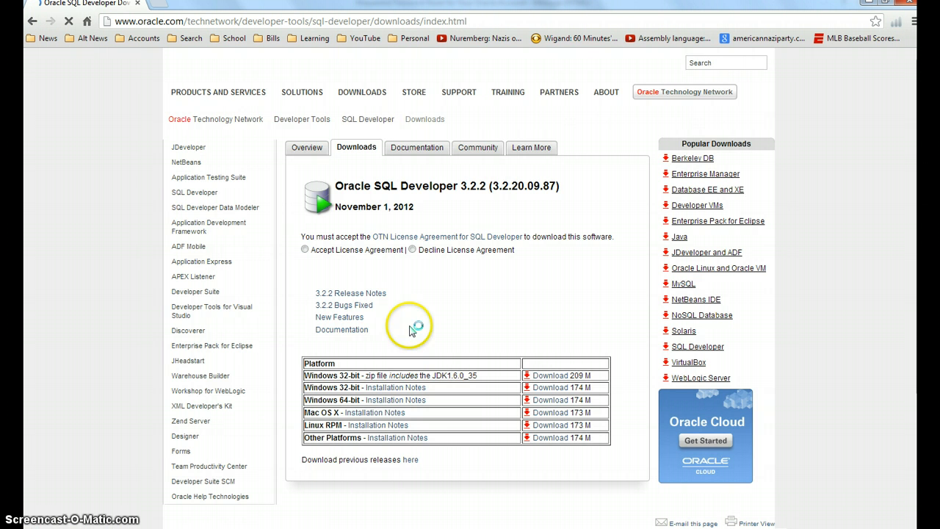
pyautogui.click(305, 250)
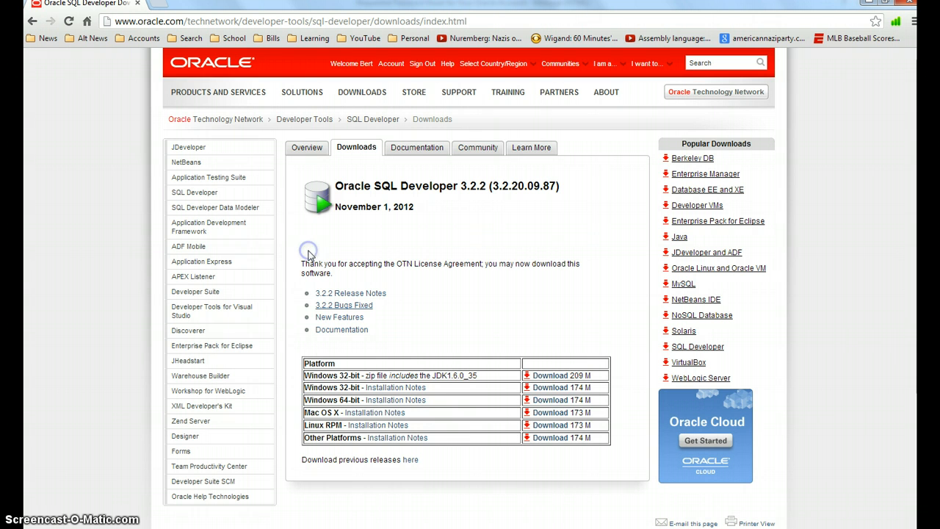
pyautogui.click(551, 387)
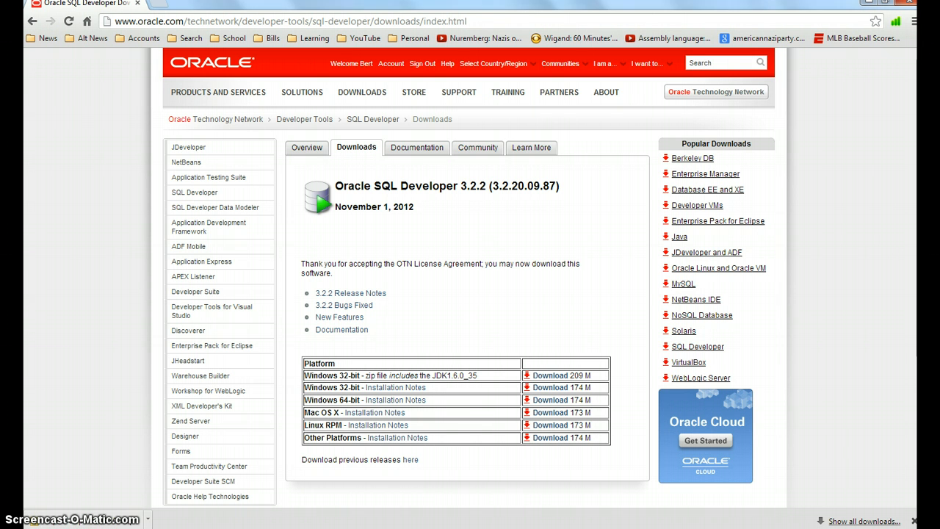
# Step: Show the downloaded SQL Developer zip in its folder and move it into the SQL Developer folder under Program Files (x86)
pyautogui.click(148, 518)
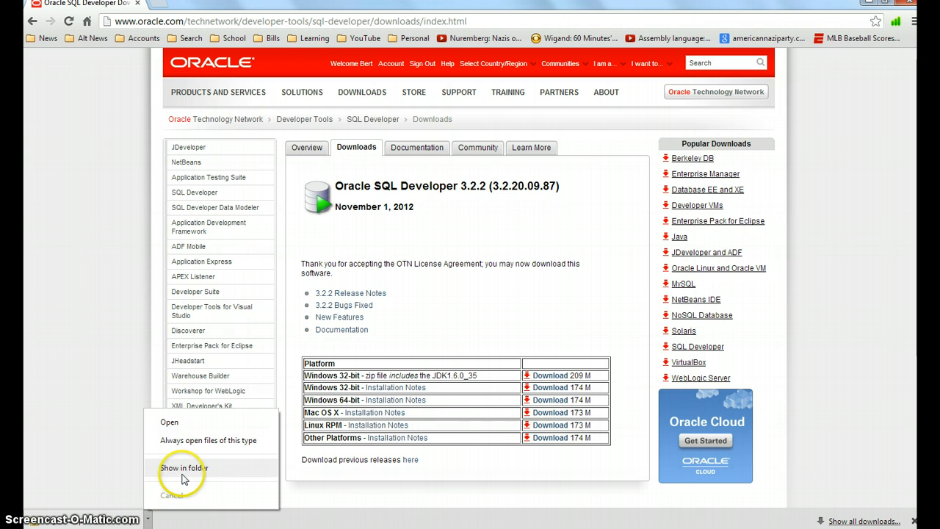
pyautogui.click(182, 469)
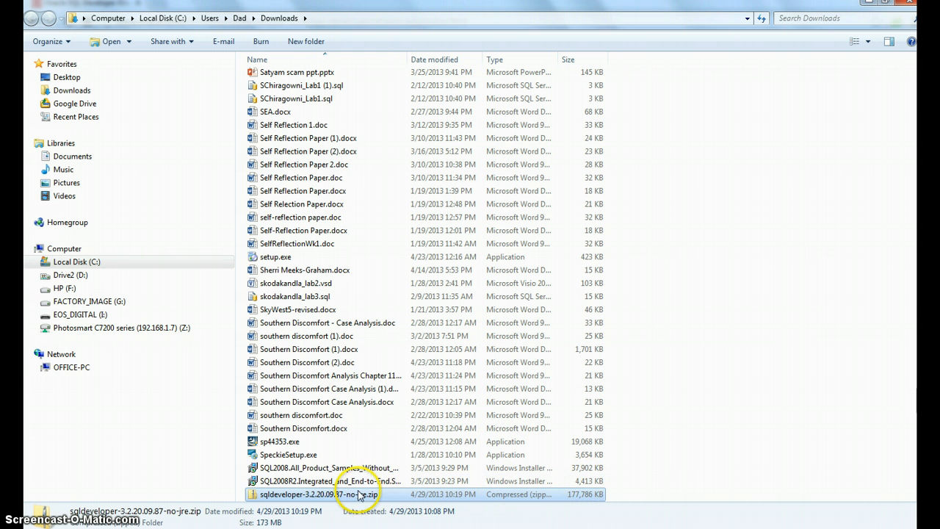
pyautogui.click(35, 262)
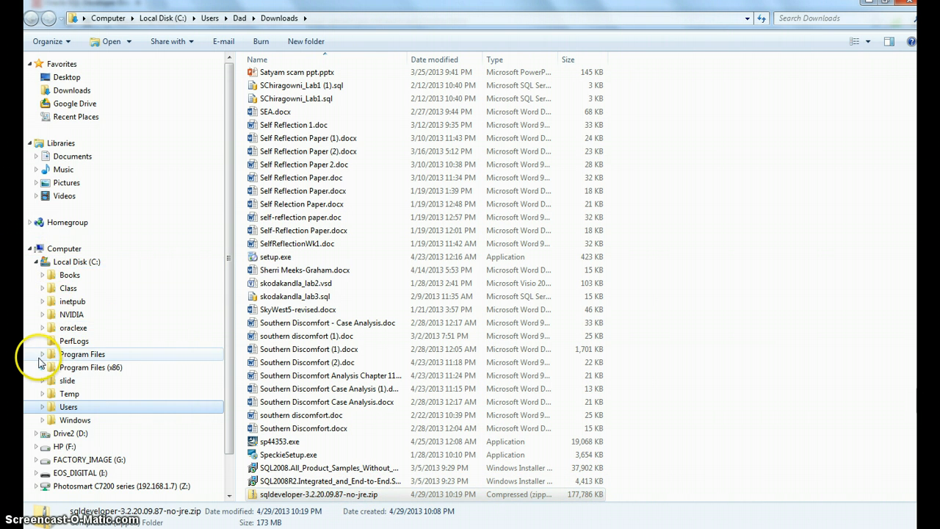
pyautogui.click(42, 371)
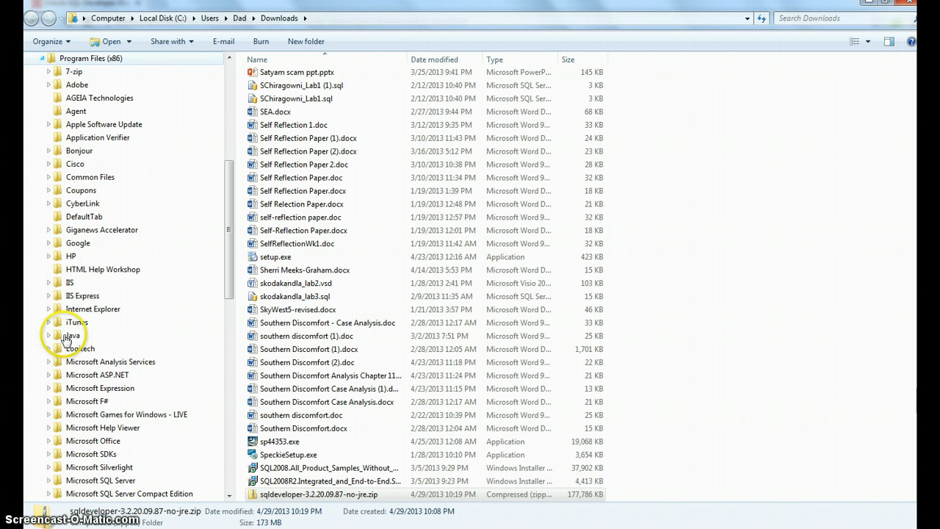
pyautogui.scroll(-10, 115, 275)
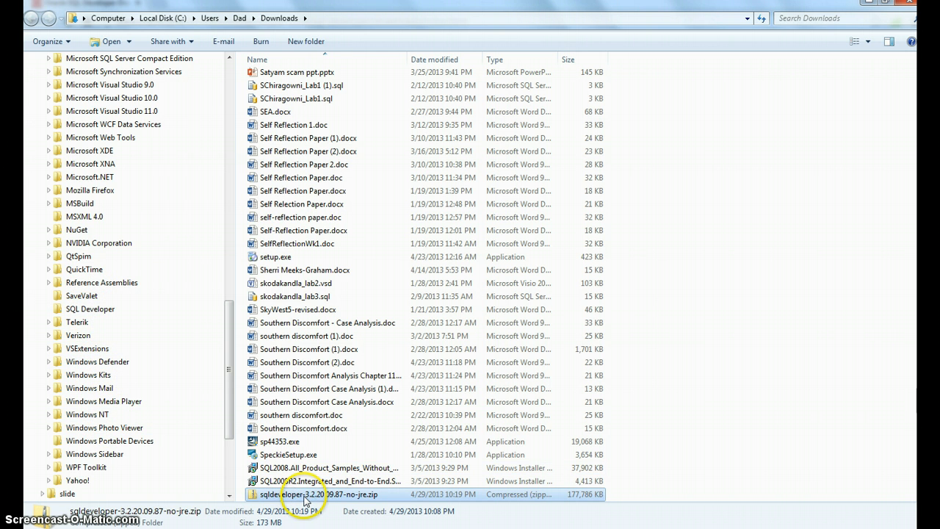
pyautogui.moveTo(297, 495); pyautogui.dragTo(161, 305)
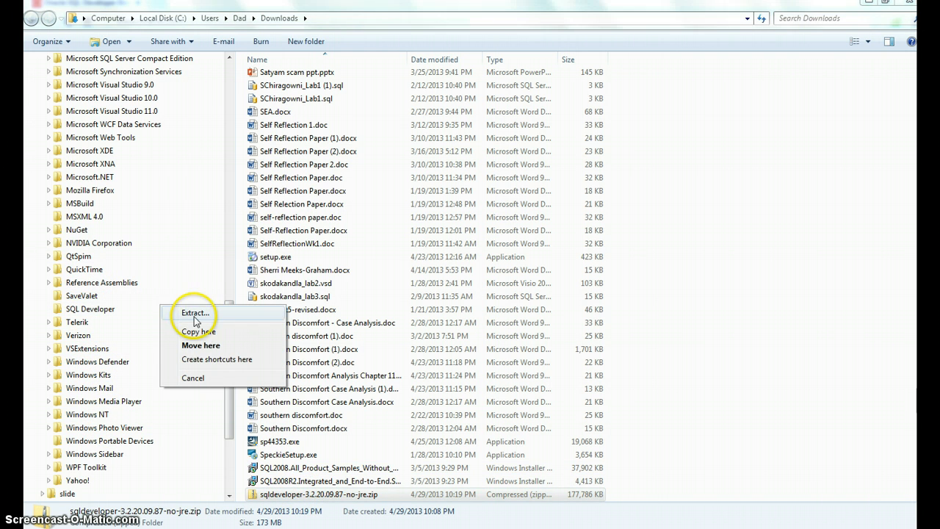
pyautogui.click(208, 345)
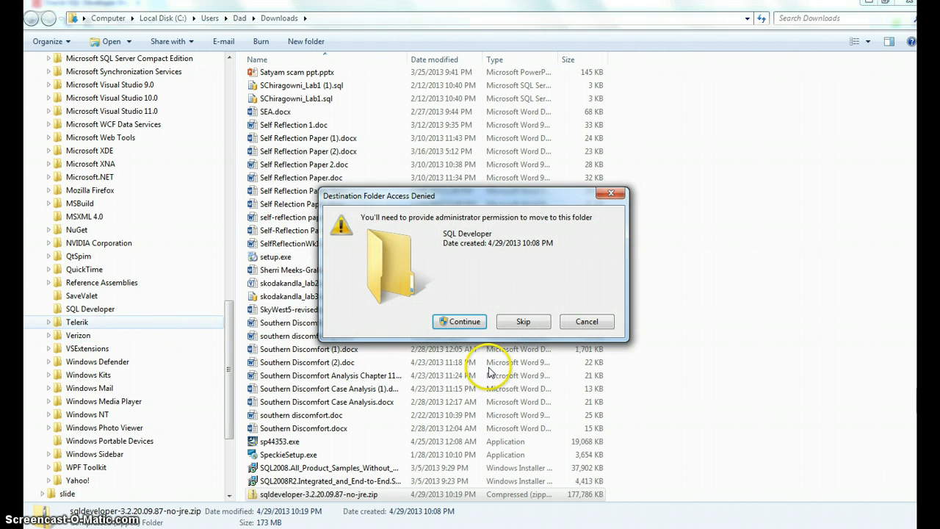
pyautogui.click(462, 323)
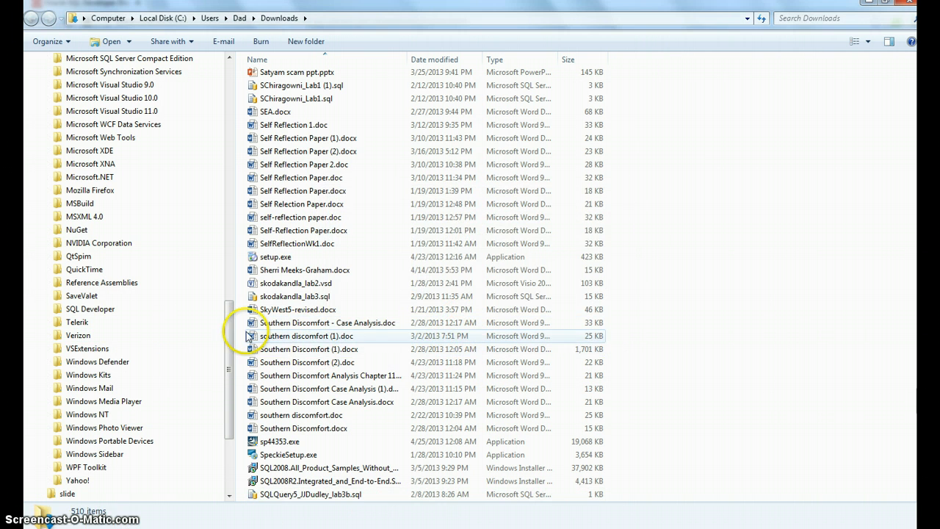
# Step: Try to extract the zip archive inside the Program Files (x86) SQL Developer folder
pyautogui.click(145, 309)
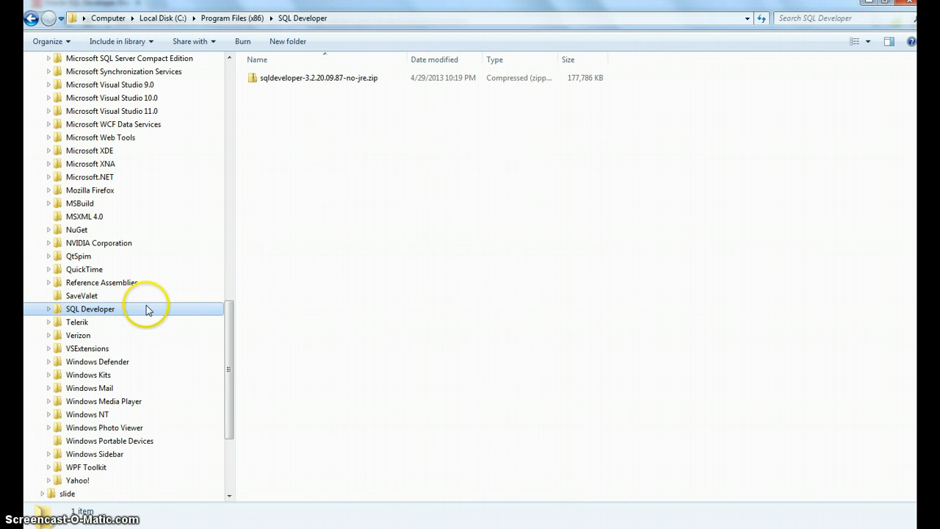
pyautogui.rightClick(322, 81)
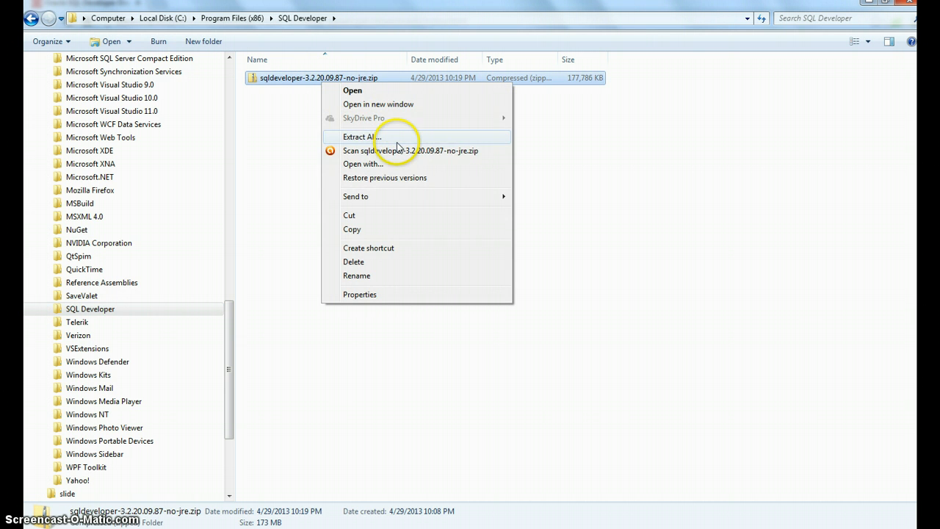
pyautogui.click(371, 137)
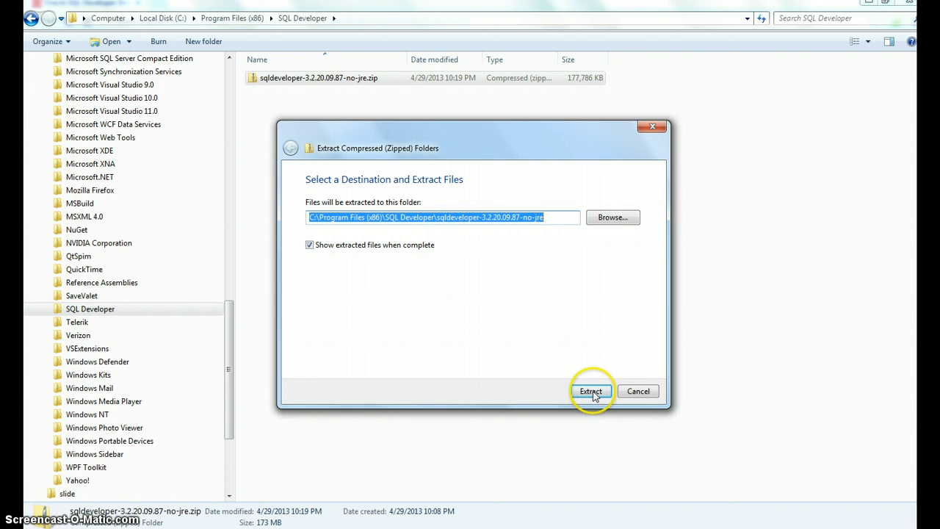
pyautogui.click(592, 392)
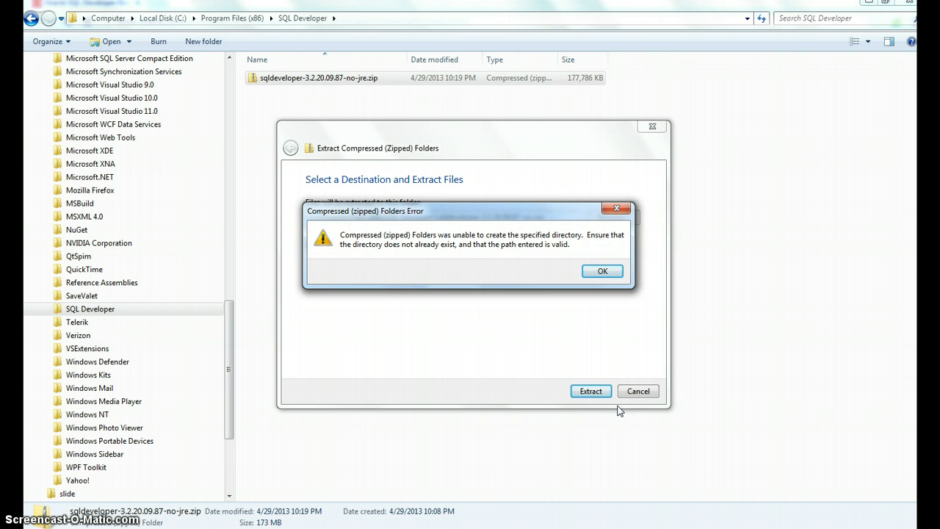
pyautogui.click(607, 273)
pyautogui.click(634, 392)
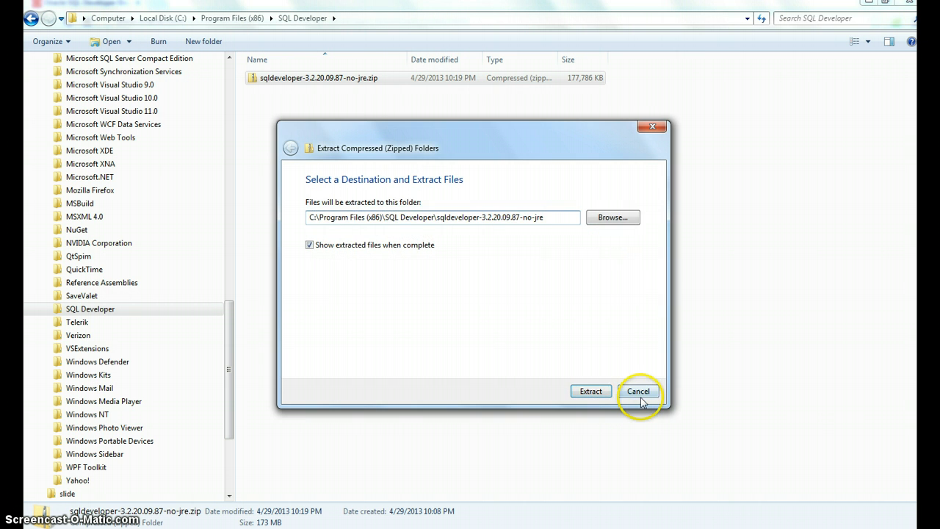
# Step: Create a new folder named SQL Developer at the root of Local Disk (C:)
pyautogui.moveTo(230, 345); pyautogui.dragTo(225, 114)
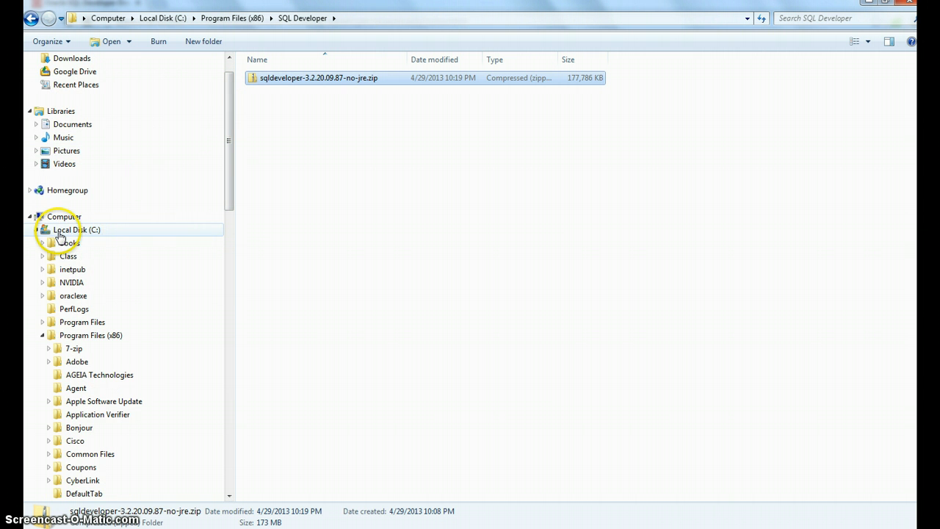
pyautogui.rightClick(61, 234)
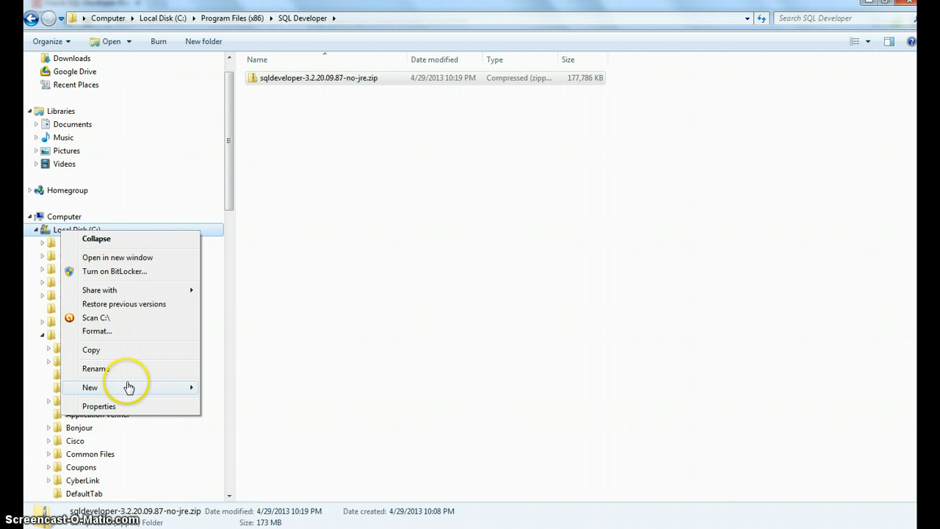
pyautogui.click(230, 387)
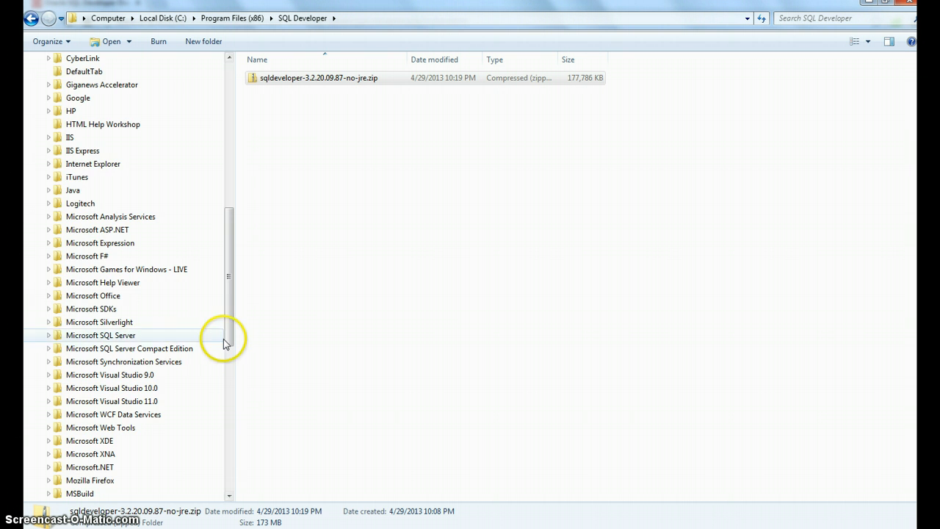
pyautogui.moveTo(227, 336); pyautogui.dragTo(182, 203)
pyautogui.rightClick(73, 261)
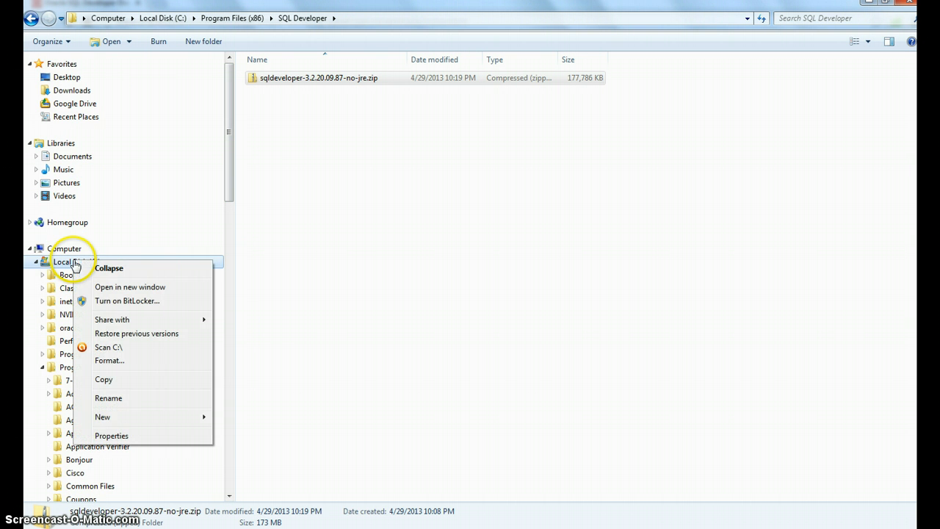
pyautogui.moveTo(164, 417)
pyautogui.click(230, 417)
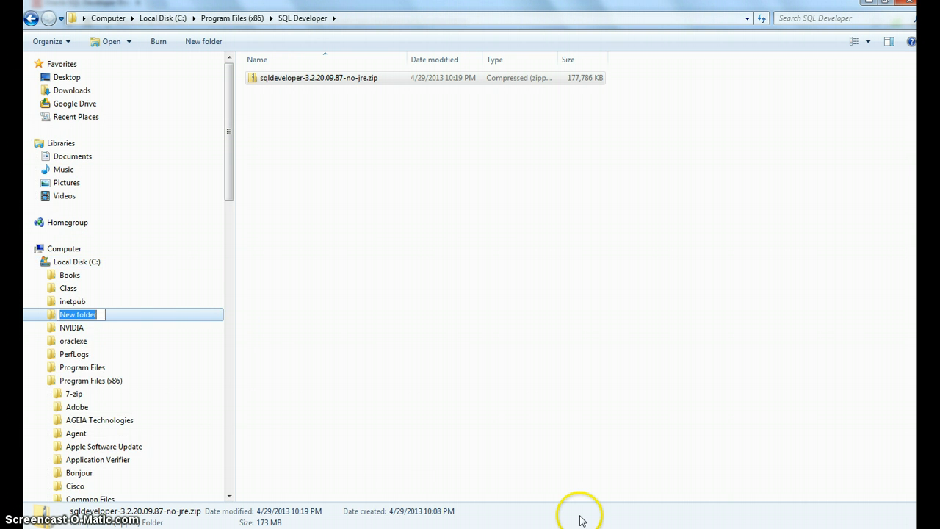
pyautogui.write('SQL Devel')
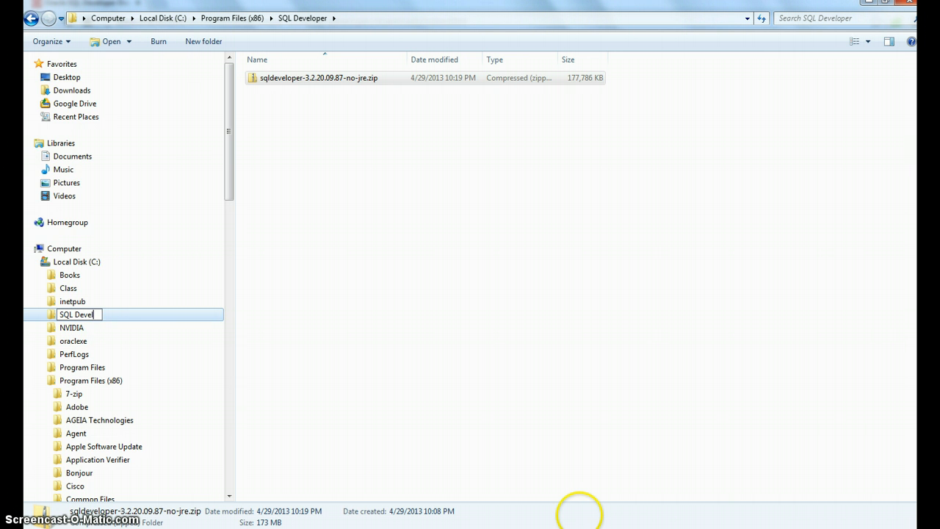
pyautogui.write('oper')
pyautogui.press('Return')
# Step: Move the zip archive into the new C:\SQL Developer folder and open that folder
pyautogui.click(309, 81)
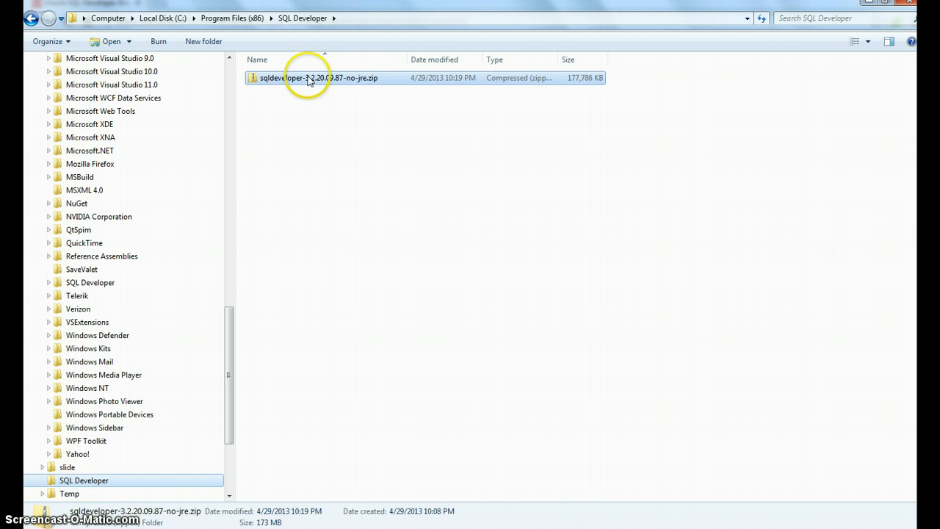
pyautogui.moveTo(308, 81); pyautogui.dragTo(104, 476)
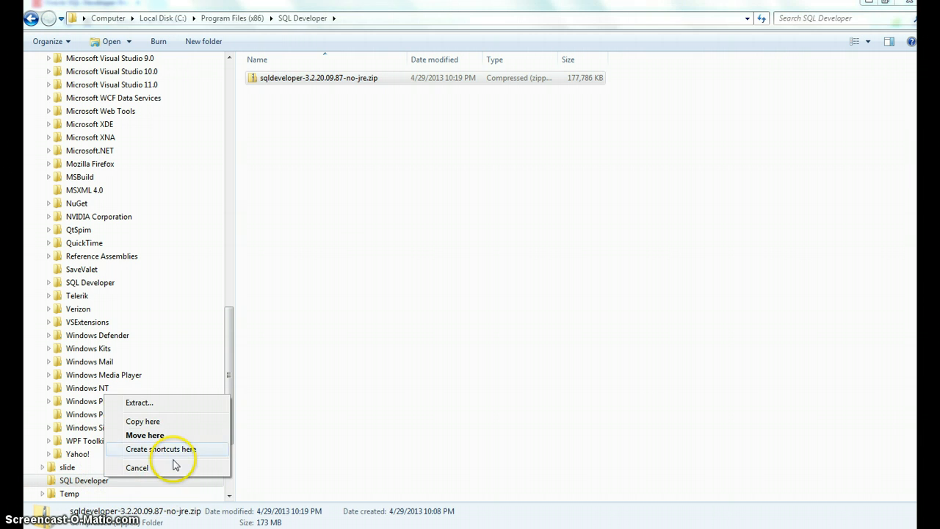
pyautogui.click(172, 435)
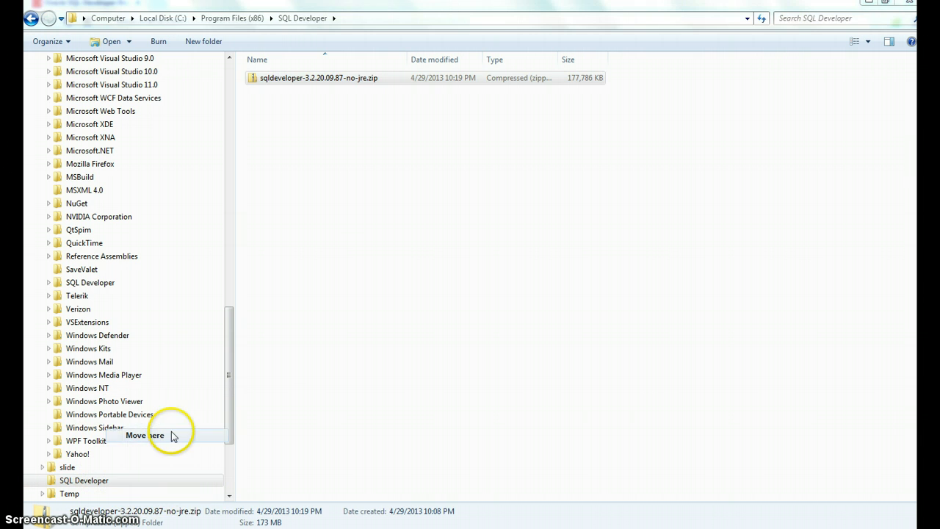
pyautogui.click(98, 481)
pyautogui.rightClick(293, 81)
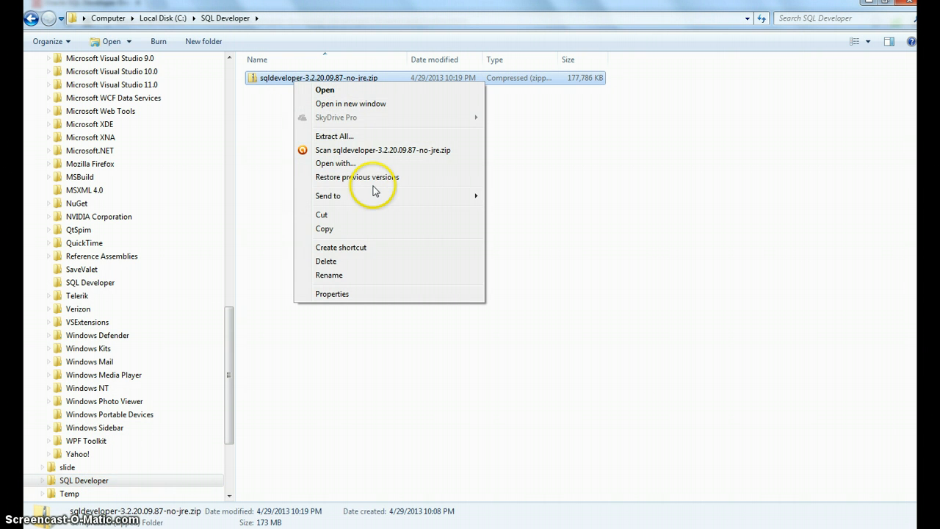
pyautogui.click(358, 138)
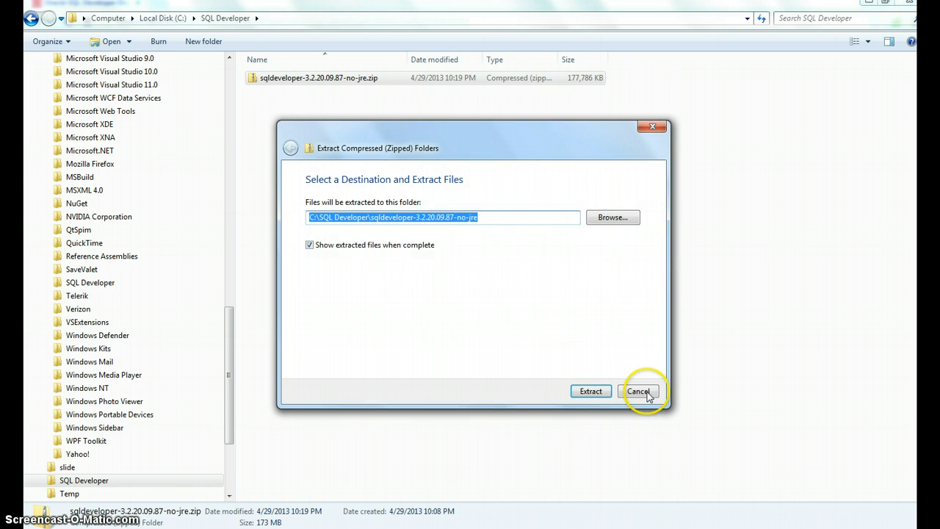
pyautogui.click(639, 391)
# Step: Extract the zip archive to C:\SQL Developer\sqldeveloper-3.2.20.09.87-no-jre and open the extracted sqldeveloper folder
pyautogui.rightClick(325, 60)
pyautogui.rightClick(314, 77)
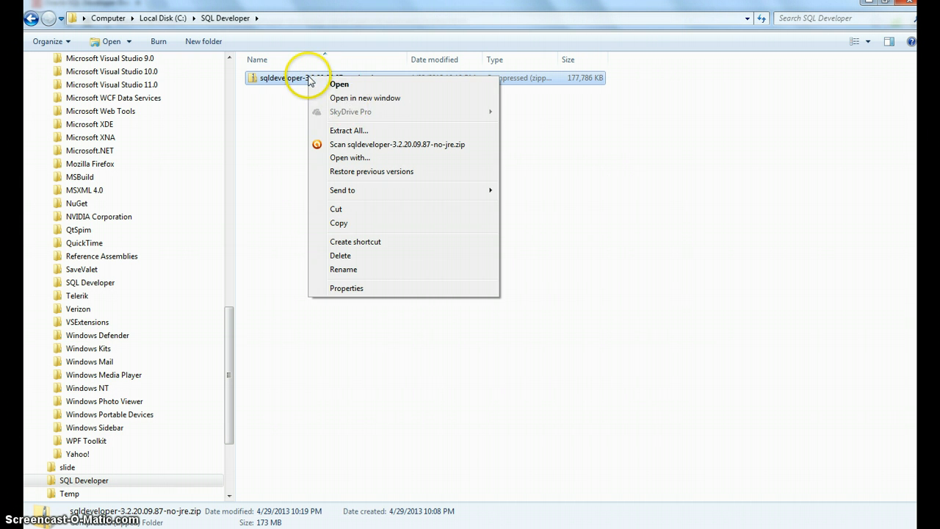
pyautogui.click(359, 130)
pyautogui.click(591, 392)
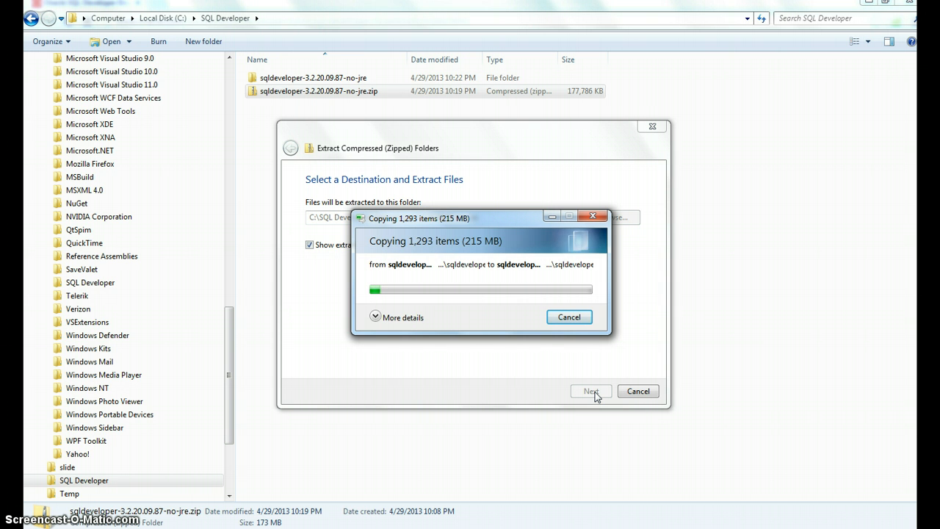
pyautogui.click(357, 475)
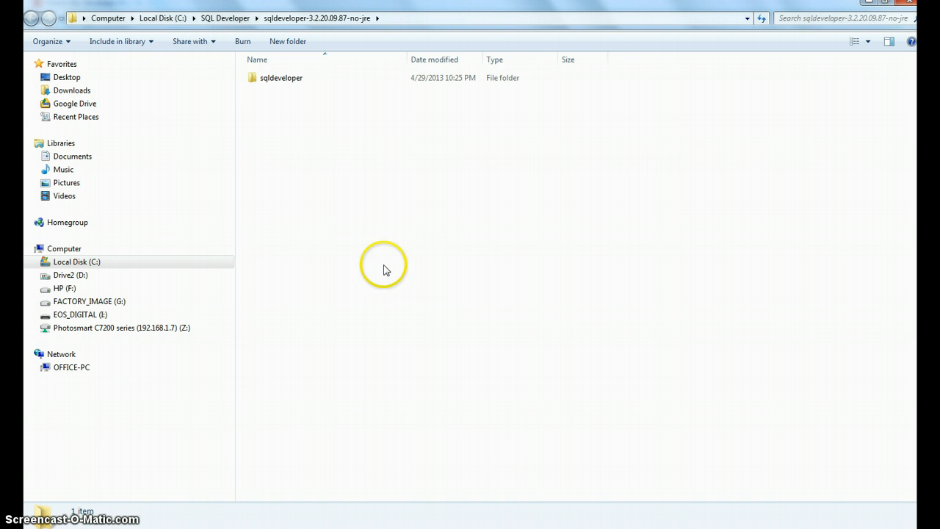
pyautogui.doubleClick(280, 78)
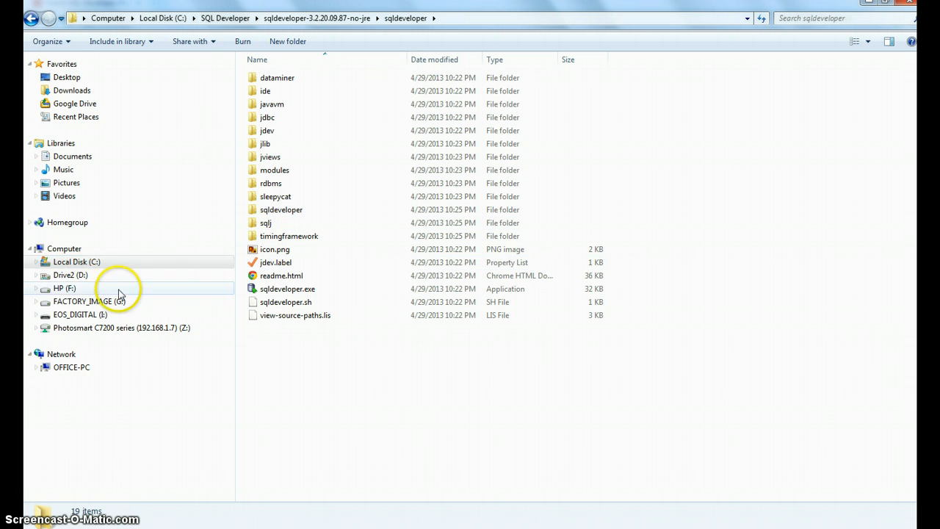
# Step: Copy all extracted sqldeveloper files into the SQL Developer folder under Program Files (x86) and open it
pyautogui.click(36, 261)
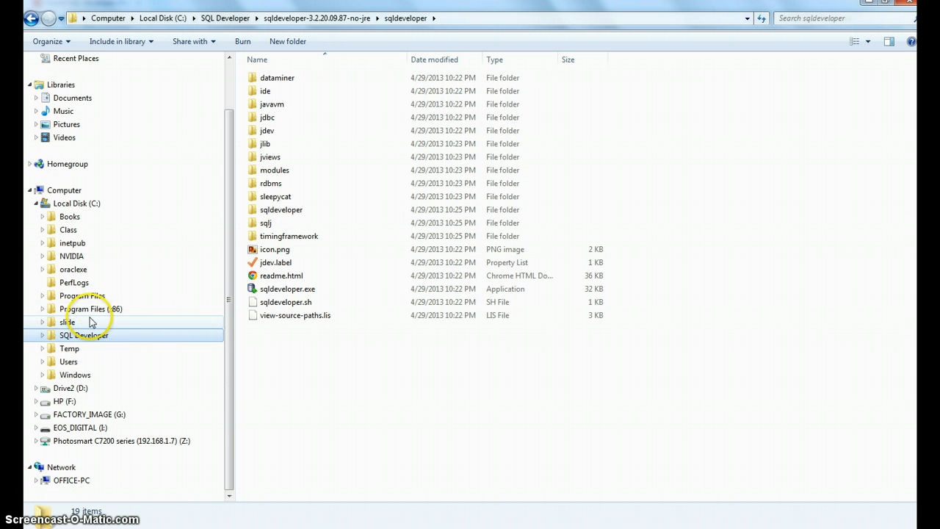
pyautogui.click(42, 307)
pyautogui.scroll(-11, 155, 357)
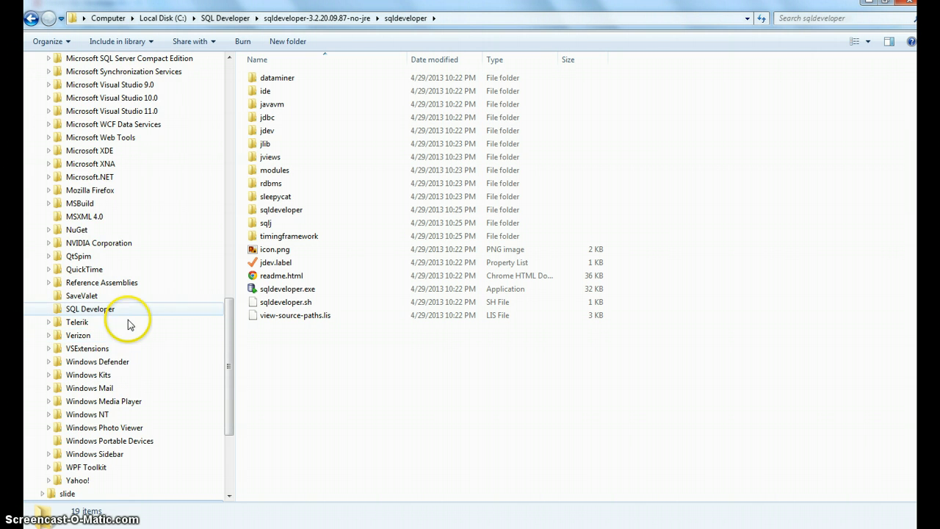
pyautogui.scroll(-3, 129, 316)
pyautogui.scroll(1, 128, 315)
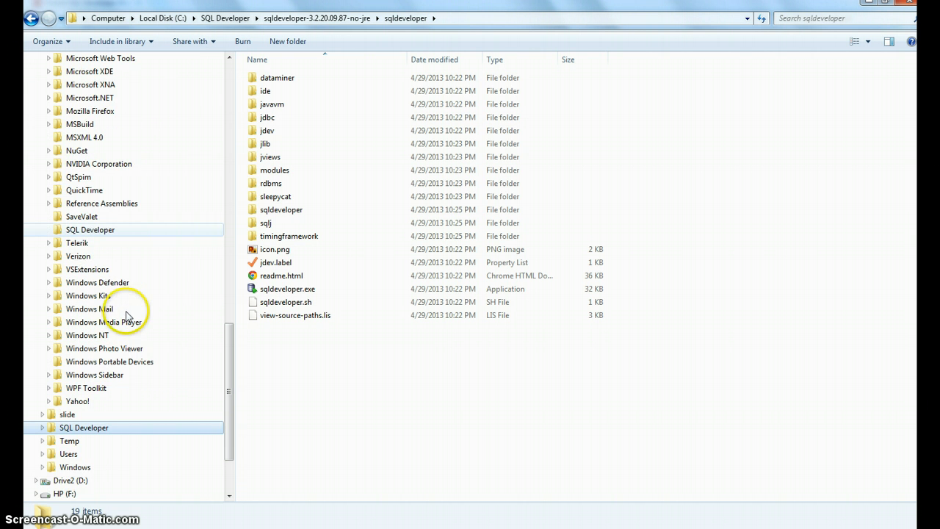
pyautogui.moveTo(371, 363); pyautogui.dragTo(264, 77)
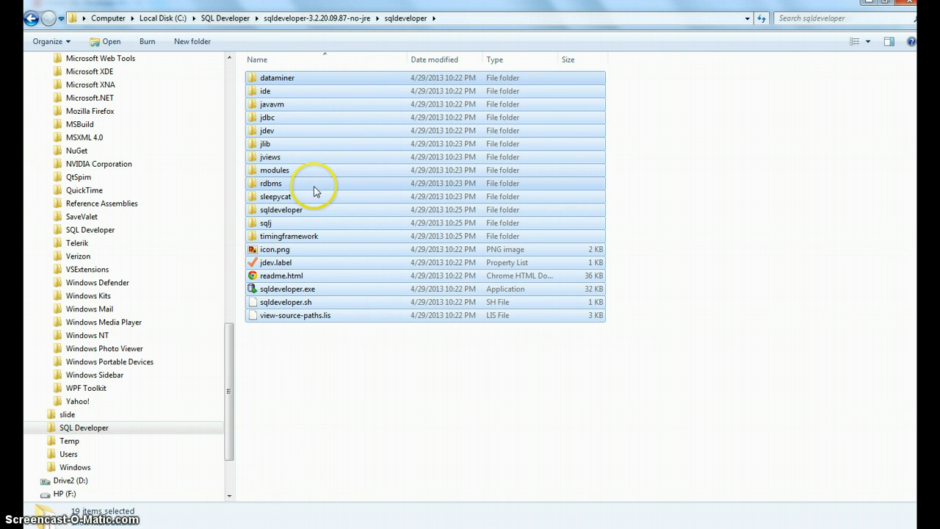
pyautogui.moveTo(315, 189); pyautogui.dragTo(129, 230)
pyautogui.click(151, 237)
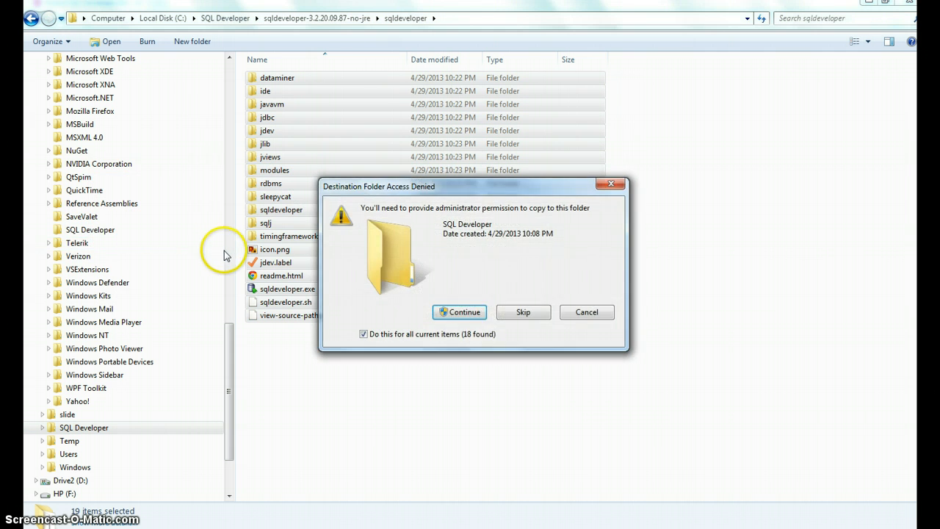
pyautogui.click(472, 310)
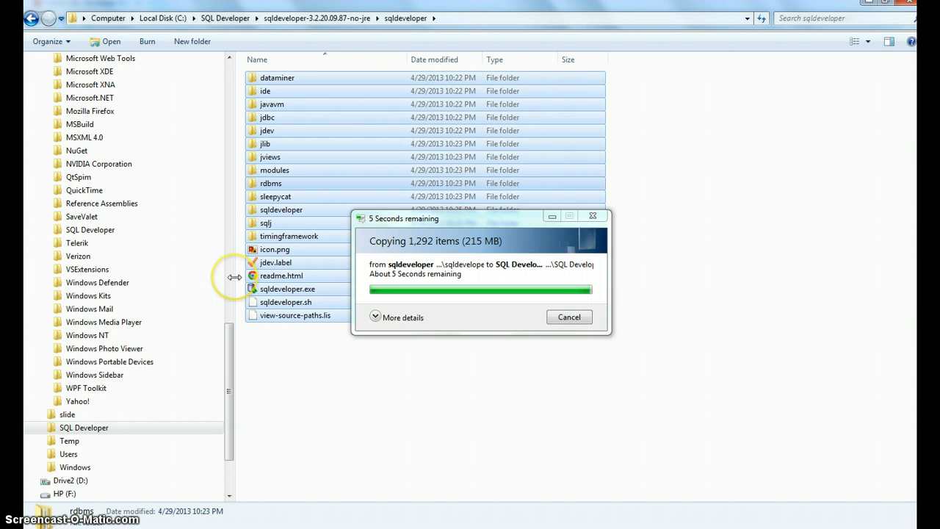
pyautogui.click(102, 232)
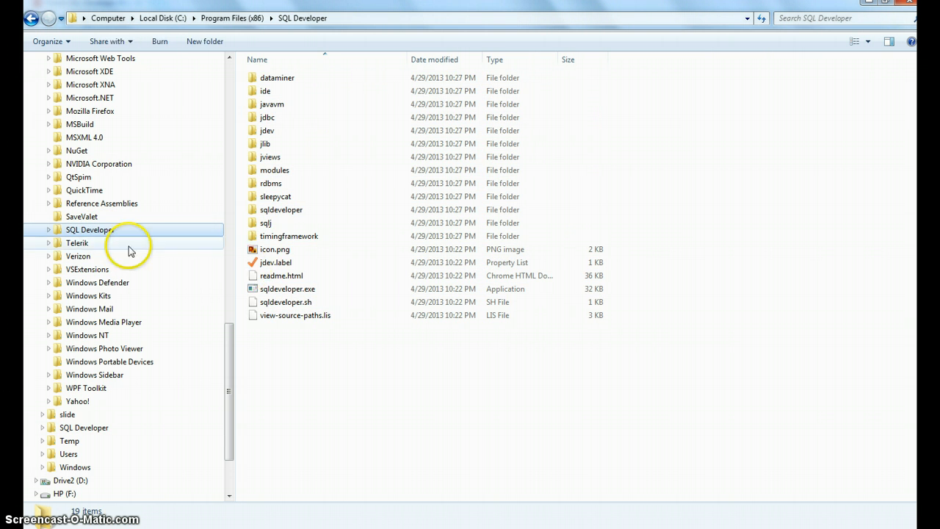
# Step: Launch the sqldeveloper.exe shortcut from the Oracle Database 11g Express Edition Start menu folder, disabling the always-ask warning and running it
pyautogui.moveTo(226, 335); pyautogui.dragTo(203, 315)
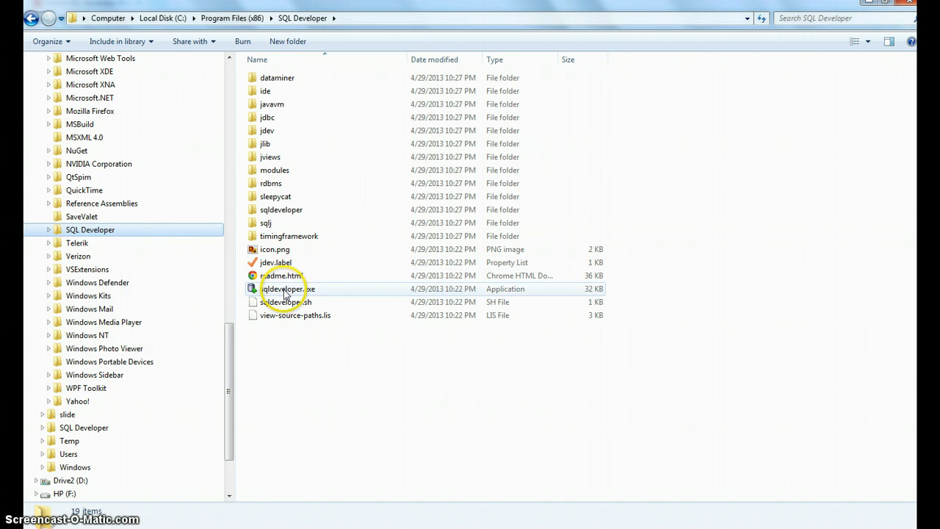
pyautogui.click(253, 289)
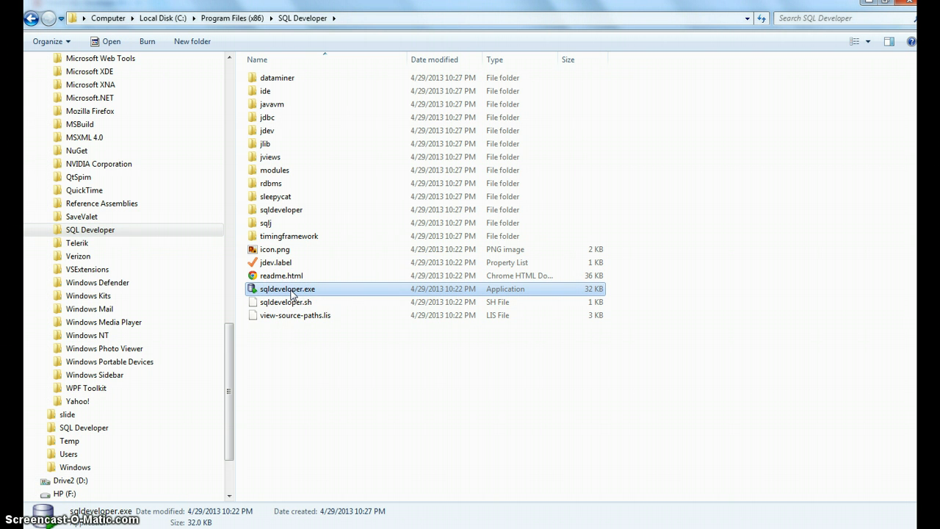
pyautogui.moveTo(291, 291); pyautogui.dragTo(142, 383)
pyautogui.click(193, 418)
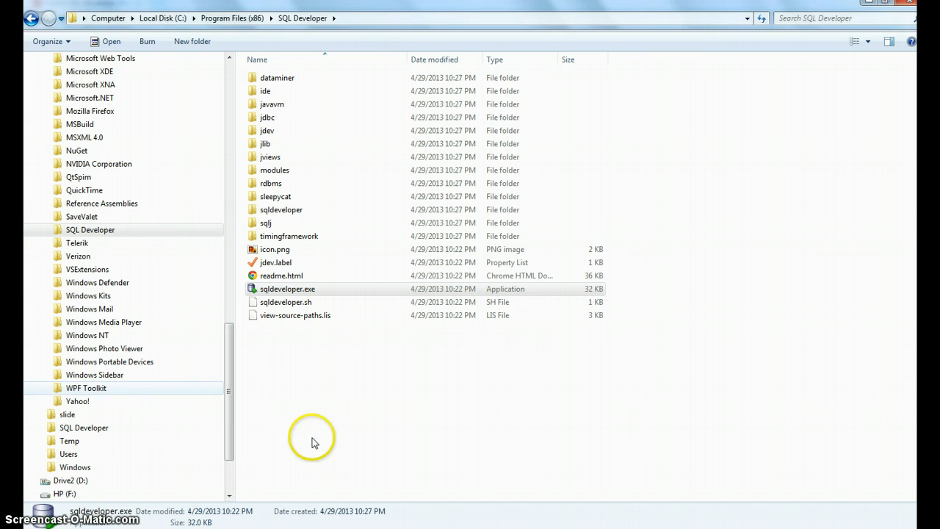
pyautogui.press('super')
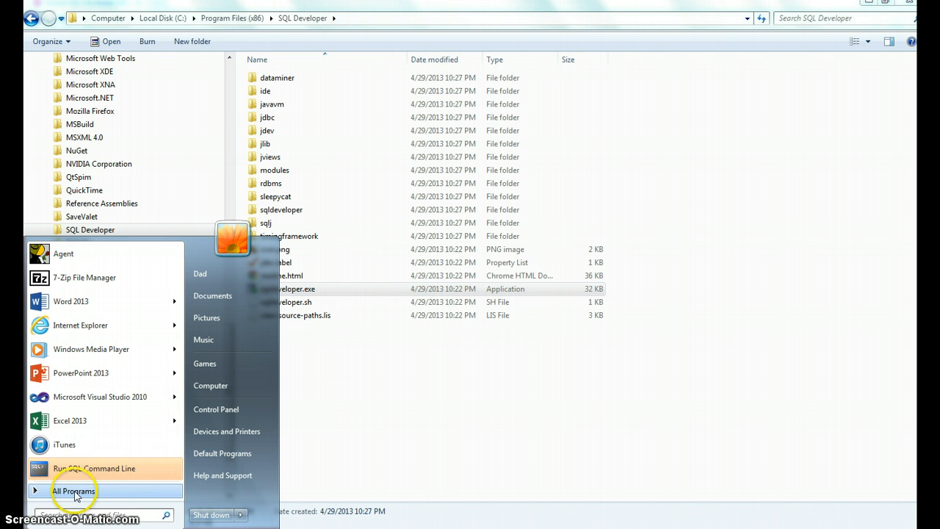
pyautogui.click(63, 430)
pyautogui.click(85, 382)
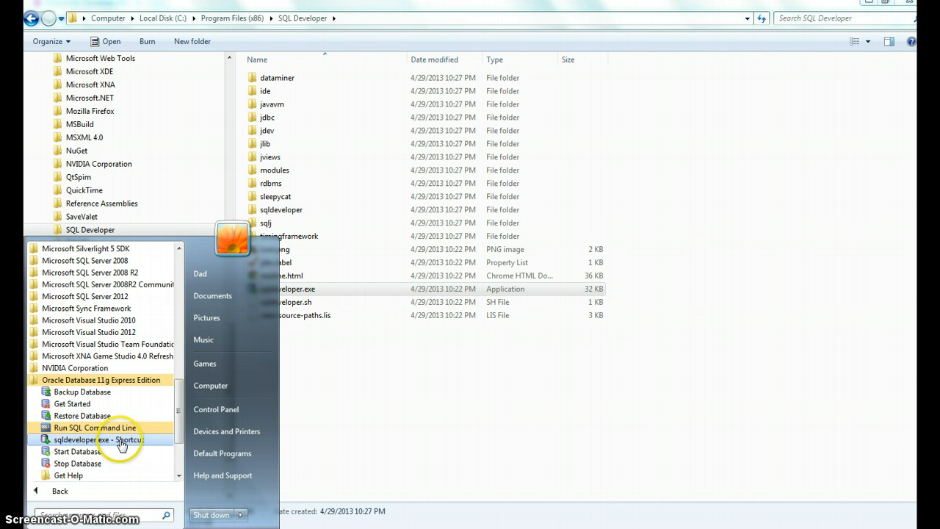
pyautogui.scroll(-1, 121, 392)
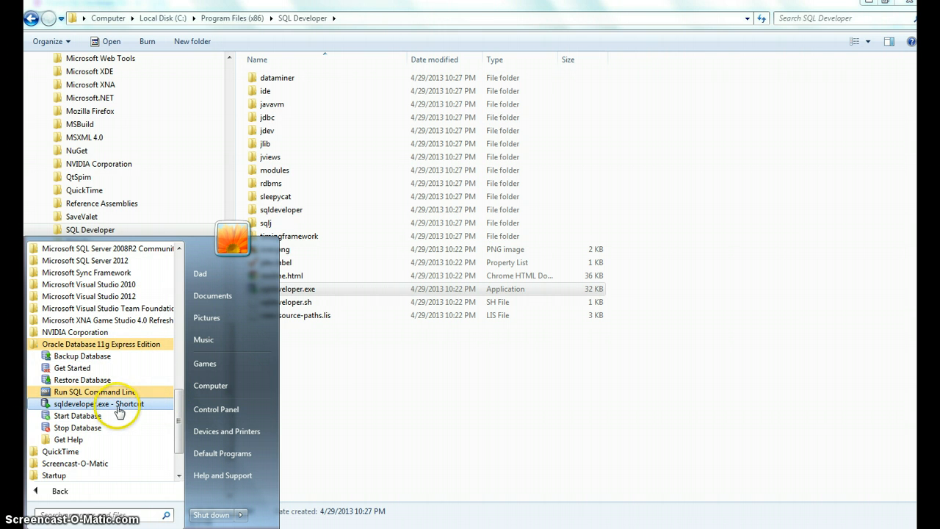
pyautogui.click(115, 404)
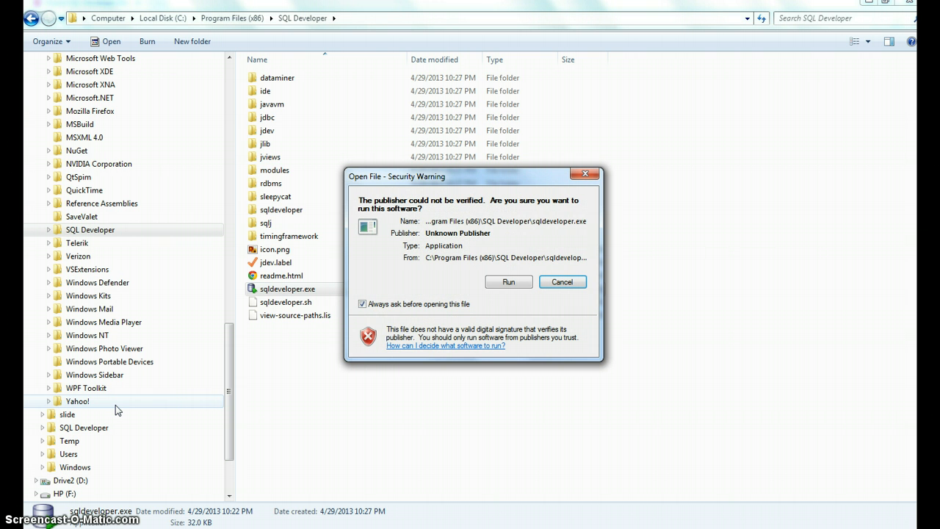
pyautogui.click(382, 309)
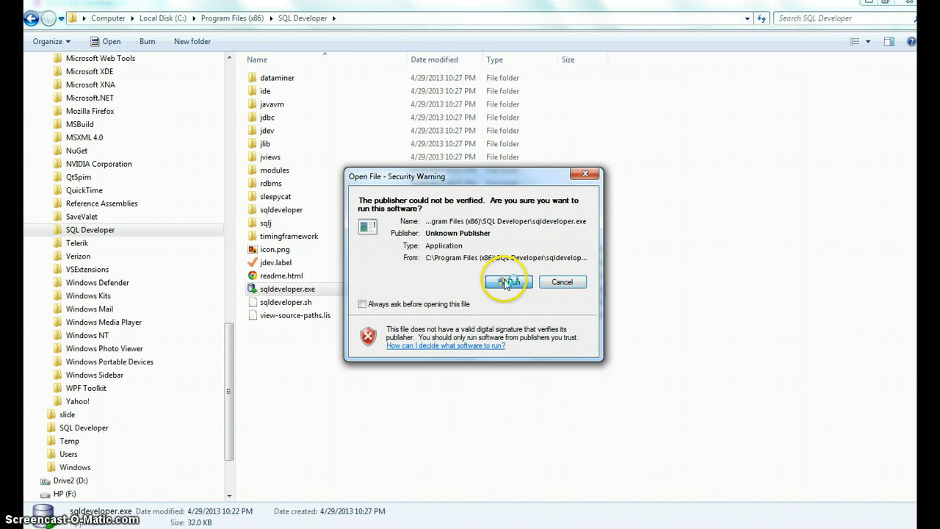
pyautogui.click(507, 282)
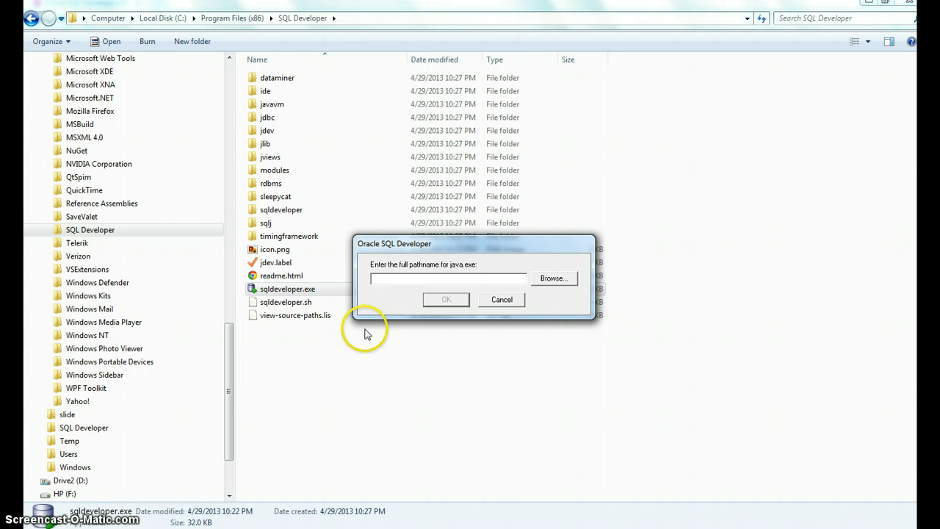
# Step: Browse the Java folders under Program Files (x86) and Program Files to locate an installed JDK
pyautogui.moveTo(235, 367); pyautogui.dragTo(229, 247)
pyautogui.click(48, 283)
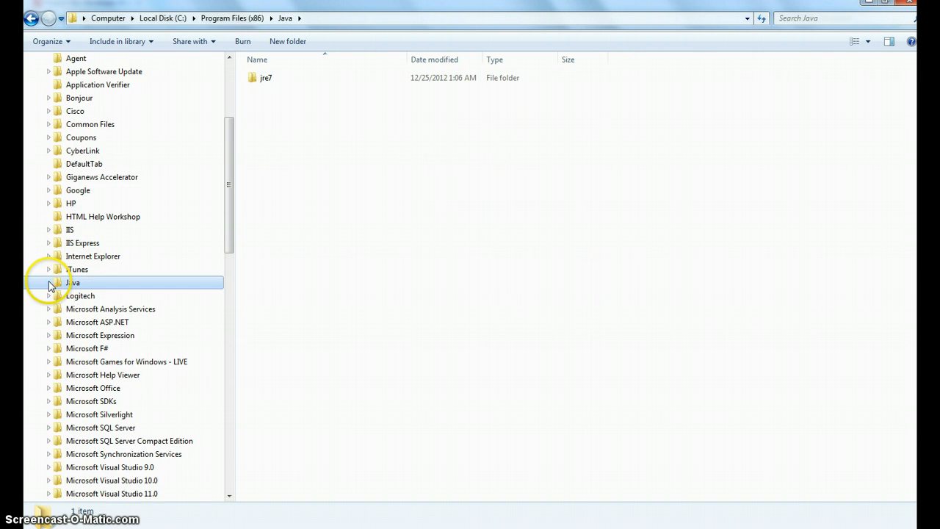
pyautogui.click(48, 284)
pyautogui.click(81, 323)
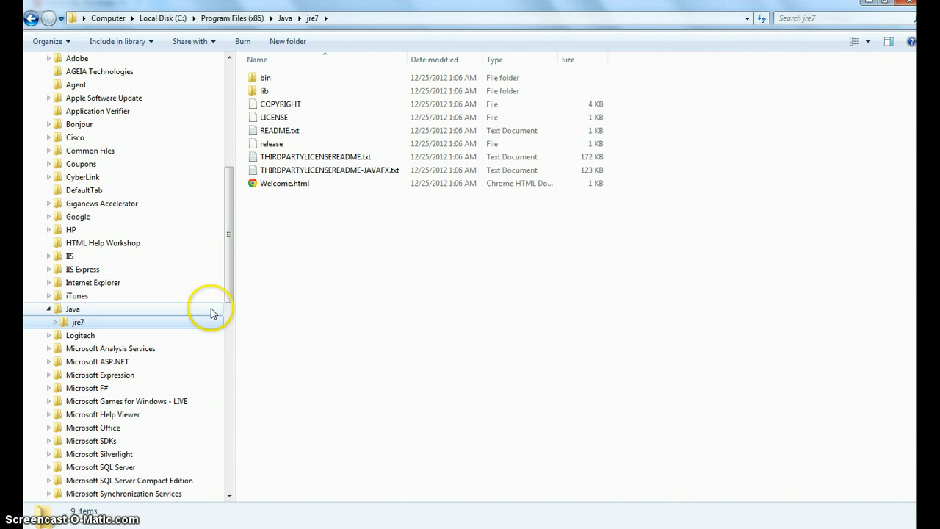
pyautogui.scroll(4, 44, 167)
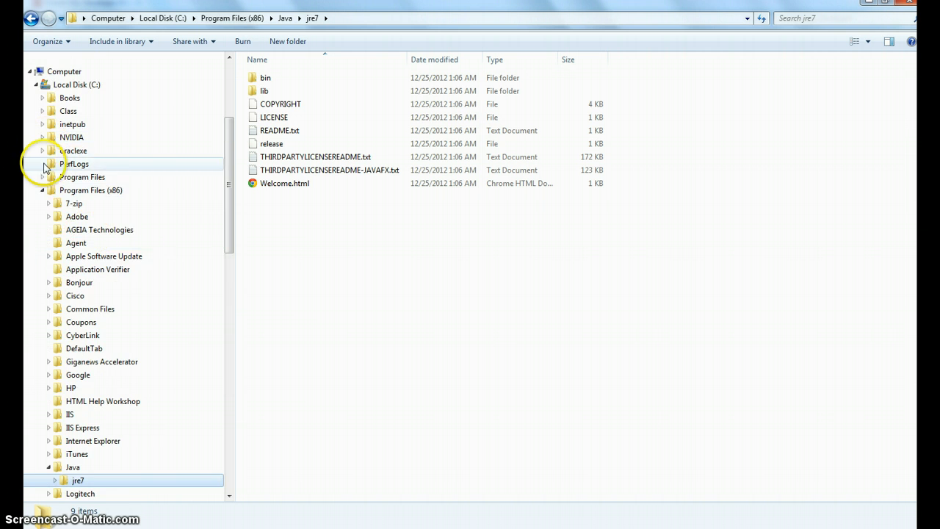
pyautogui.click(42, 190)
pyautogui.click(40, 235)
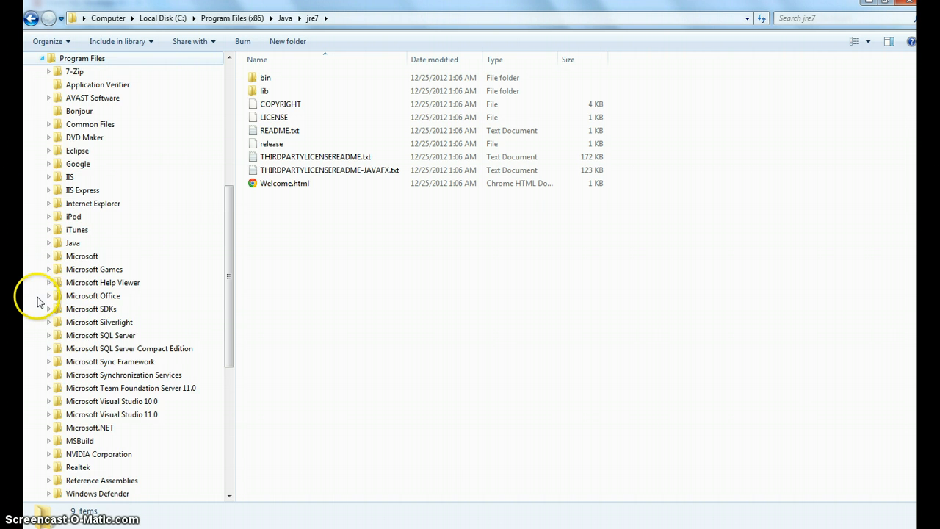
pyautogui.scroll(-4, 103, 304)
pyautogui.scroll(1, 117, 294)
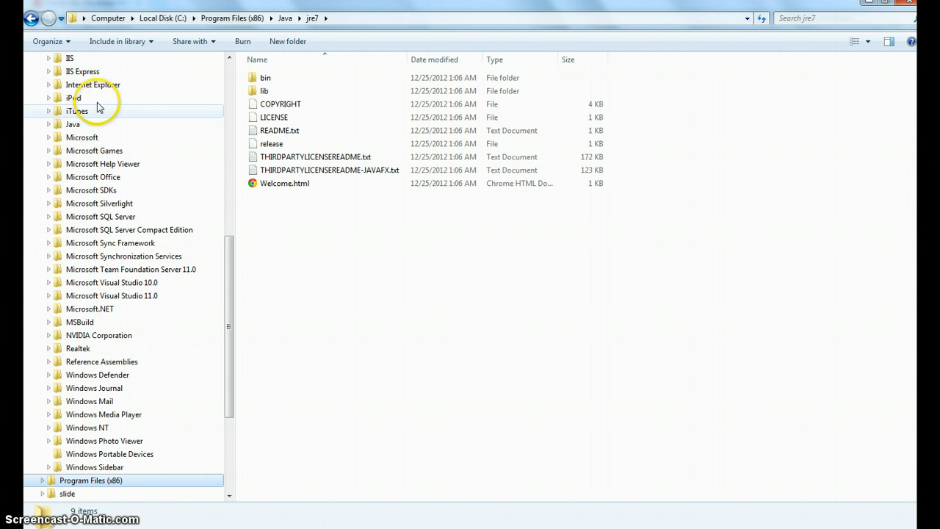
# Step: Open the C:\Program Files\Java\jdk1.7.0_10\bin folder and copy its path from the address bar
pyautogui.click(48, 124)
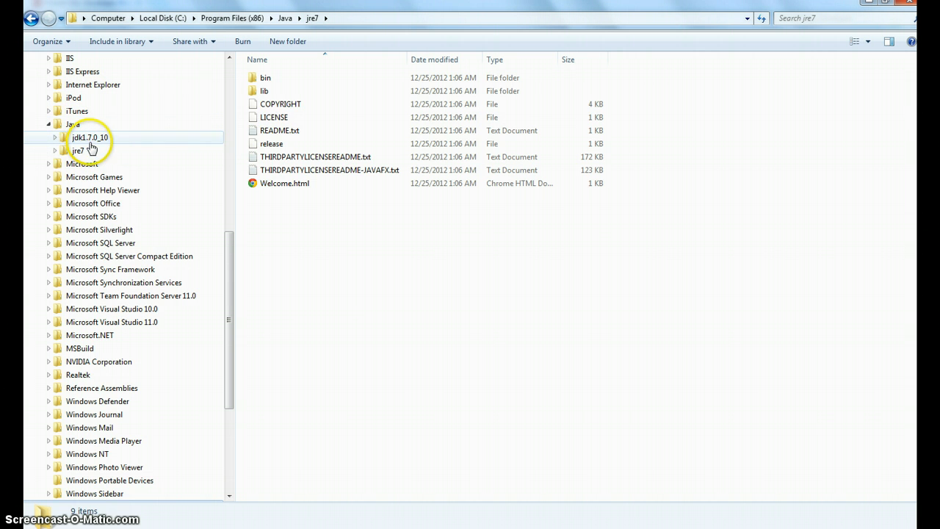
pyautogui.click(90, 141)
pyautogui.doubleClick(276, 77)
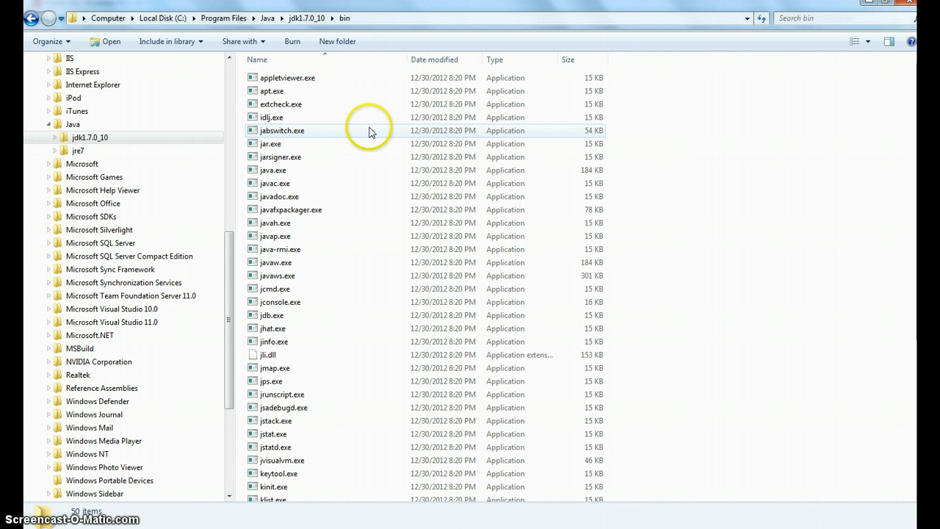
pyautogui.click(405, 21)
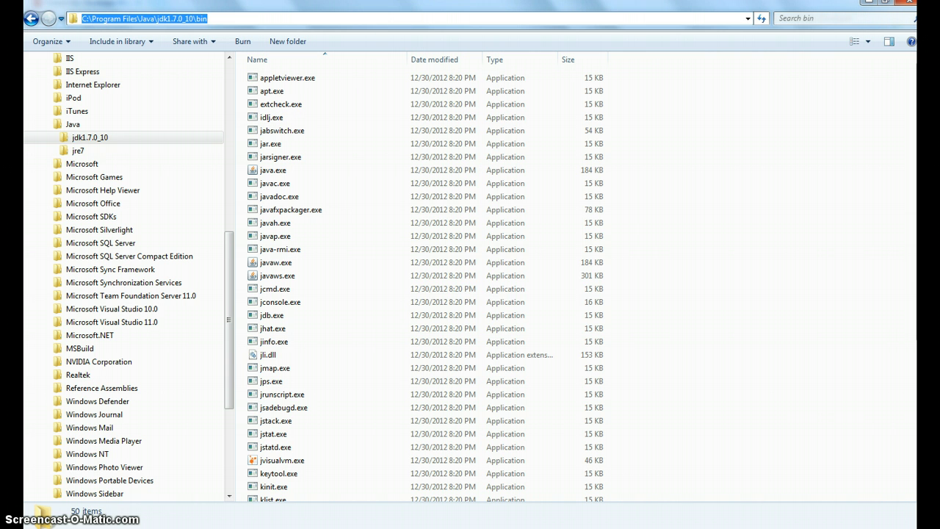
# Step: Try to set the java.exe full pathname to C:\Program Files\Java\jdk1.7.0_10\bin and close the dialog
pyautogui.write('C:\\Program Files\\Java\\jdk1.7.0_10\\bin')
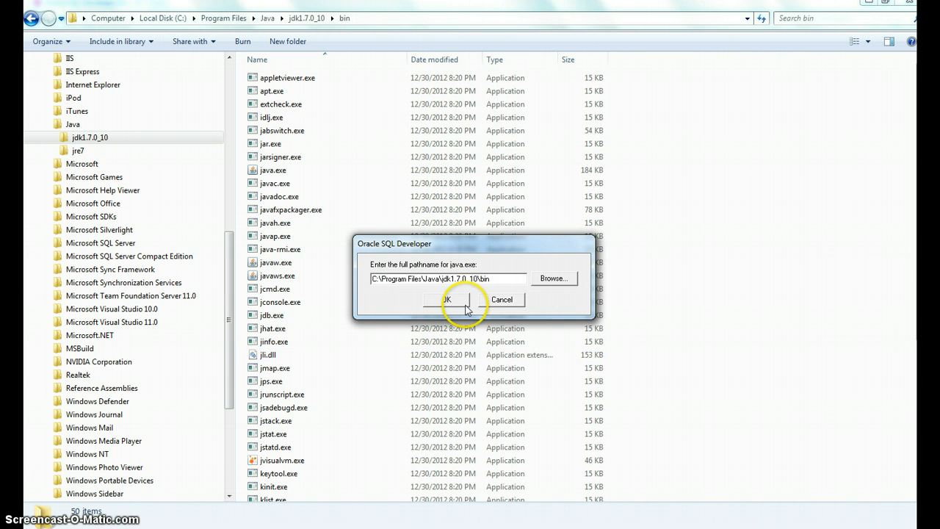
pyautogui.click(448, 300)
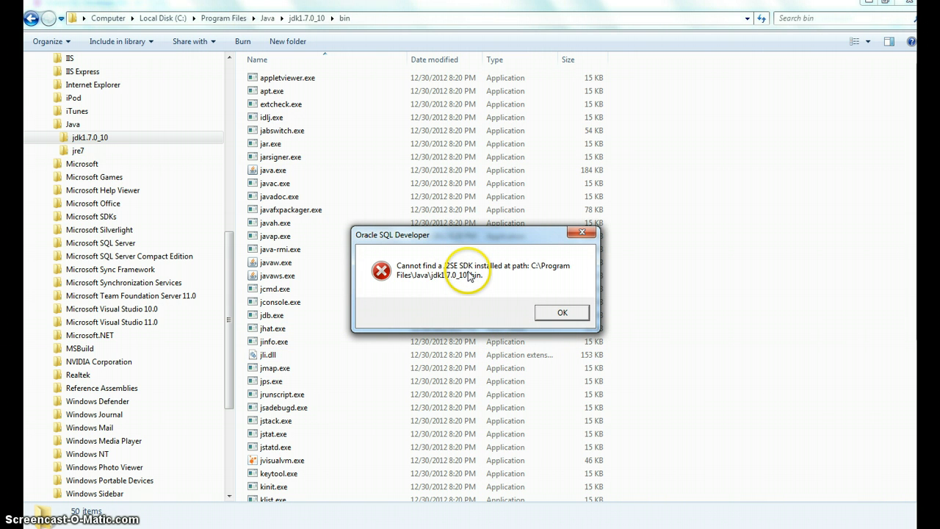
pyautogui.click(570, 314)
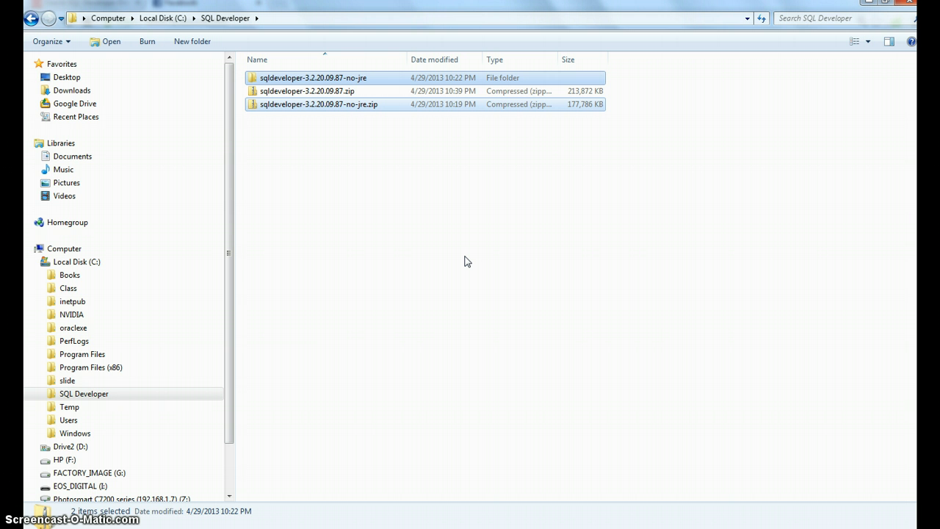
# Step: Delete the extracted no-jre folder and the no-jre zip archive from C:\SQL Developer
pyautogui.press('Delete')
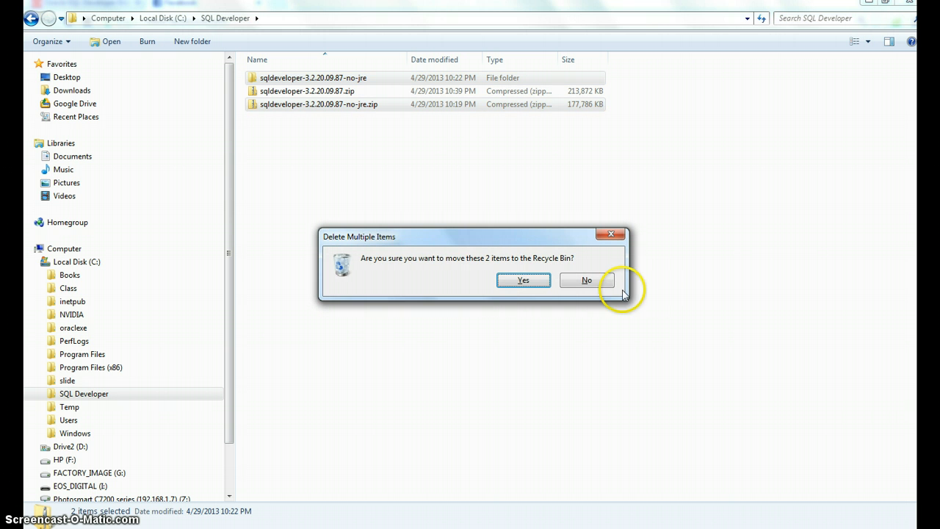
pyautogui.click(520, 281)
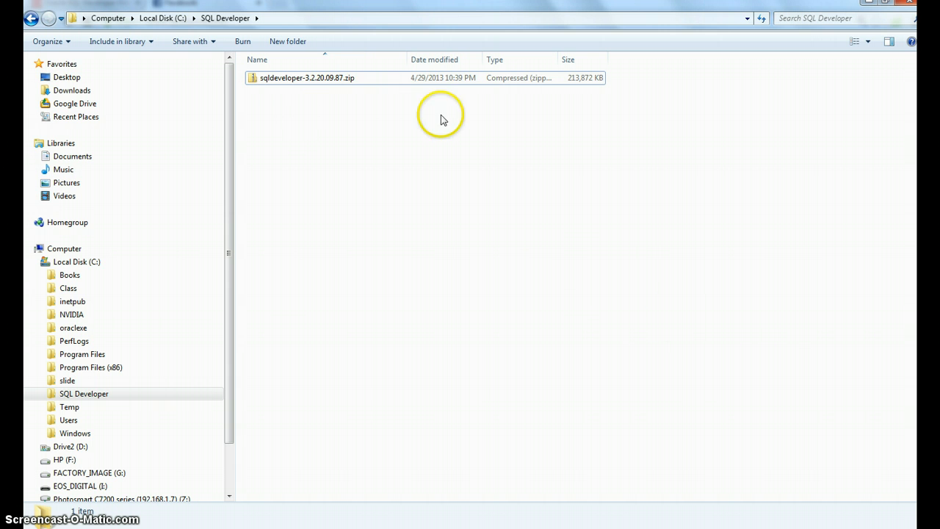
# Step: Switch to the Oracle SQL Developer download page and review the Windows 32-bit zip that includes the JDK
pyautogui.hotkey('alt', 'Tab')
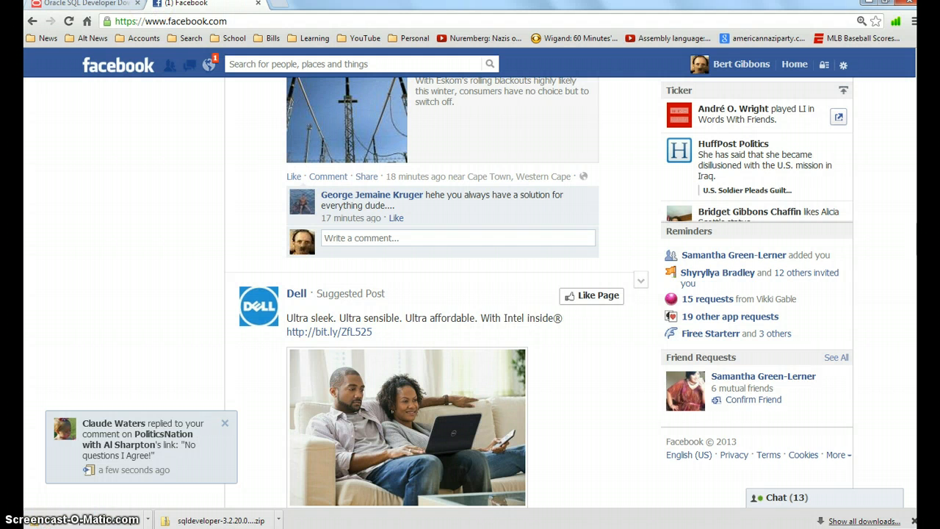
pyautogui.click(87, 4)
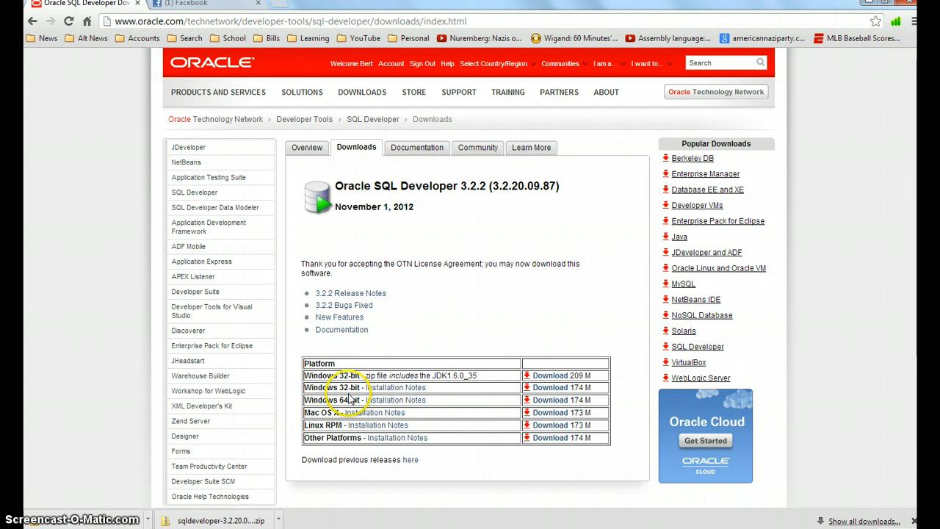
pyautogui.moveTo(398, 376); pyautogui.dragTo(600, 367)
pyautogui.click(488, 374)
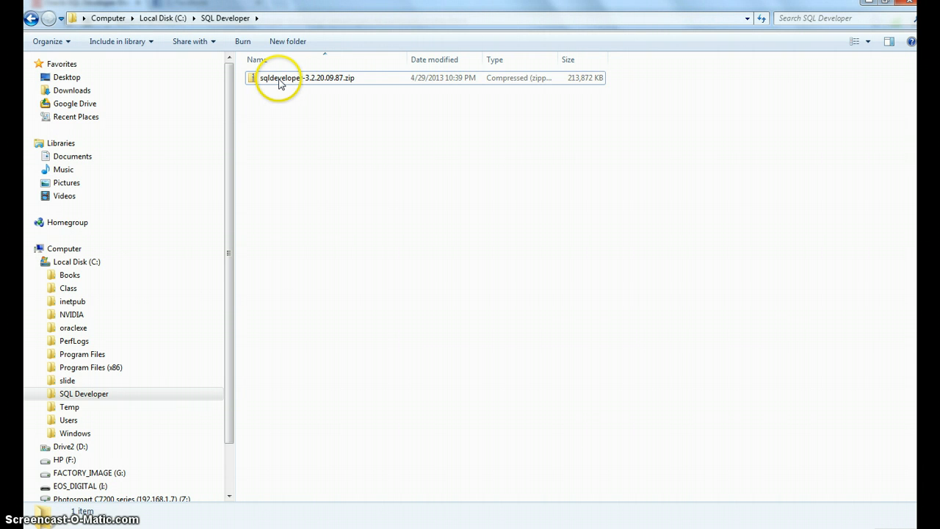
# Step: Extract sqldeveloper-3.2.20.09.87.zip into C:\SQL Developer and open the extracted sqldeveloper folder
pyautogui.rightClick(280, 80)
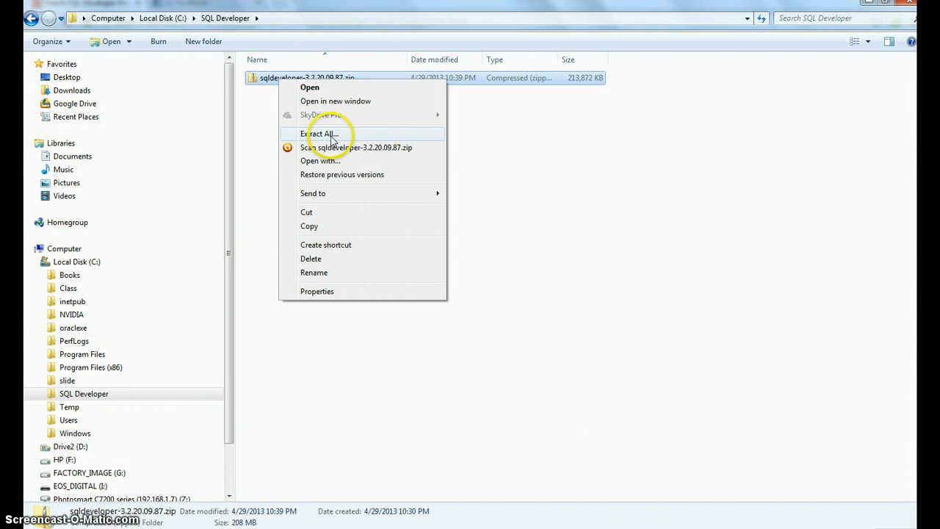
pyautogui.click(315, 133)
pyautogui.click(589, 392)
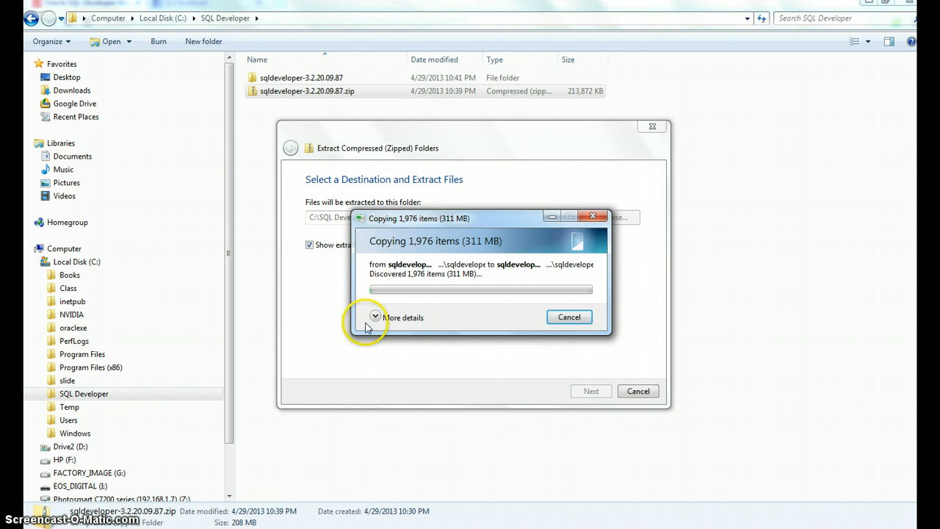
pyautogui.click(375, 316)
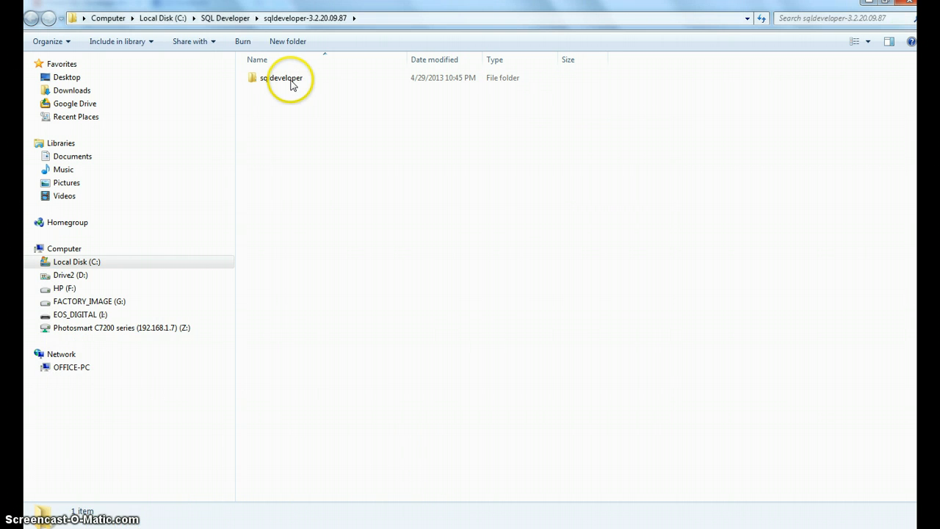
pyautogui.doubleClick(291, 80)
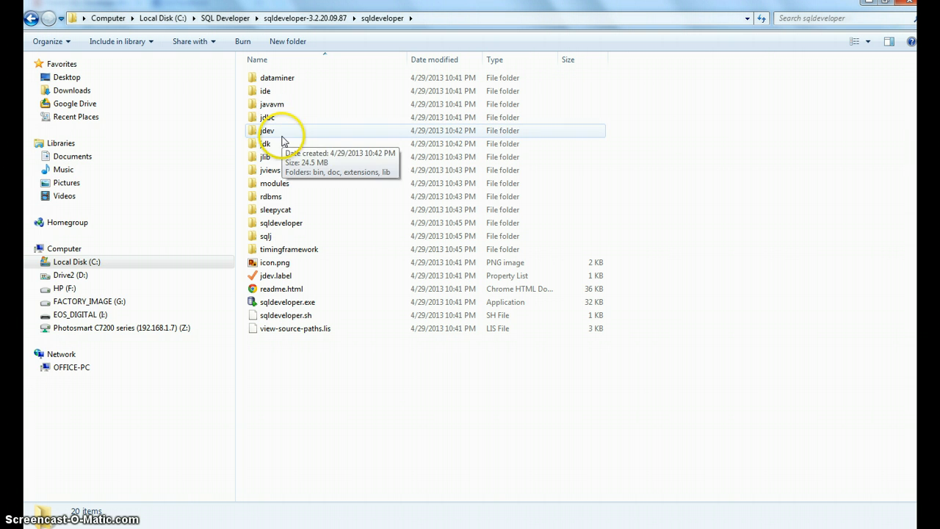
# Step: Move all extracted sqldeveloper files into the SQL Developer folder under Program Files (x86) and open that folder
pyautogui.click(36, 262)
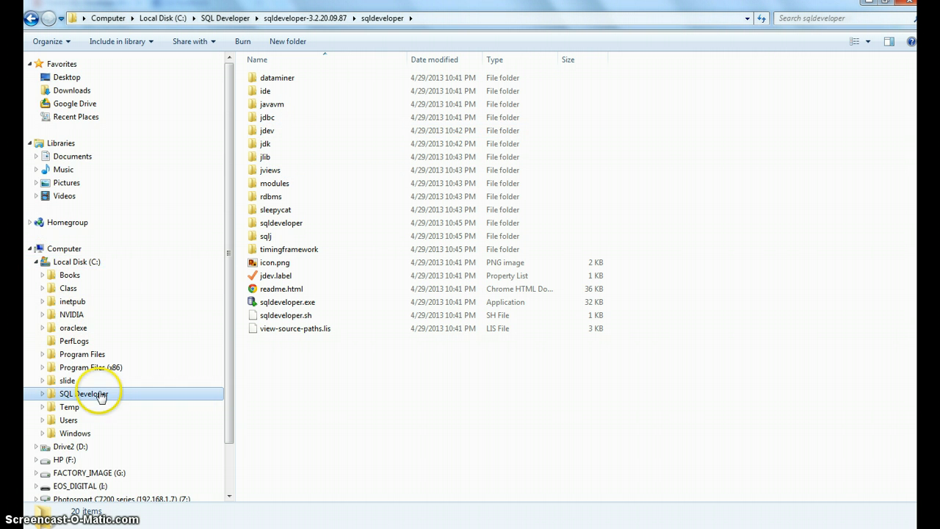
pyautogui.click(42, 368)
pyautogui.scroll(-12, 147, 342)
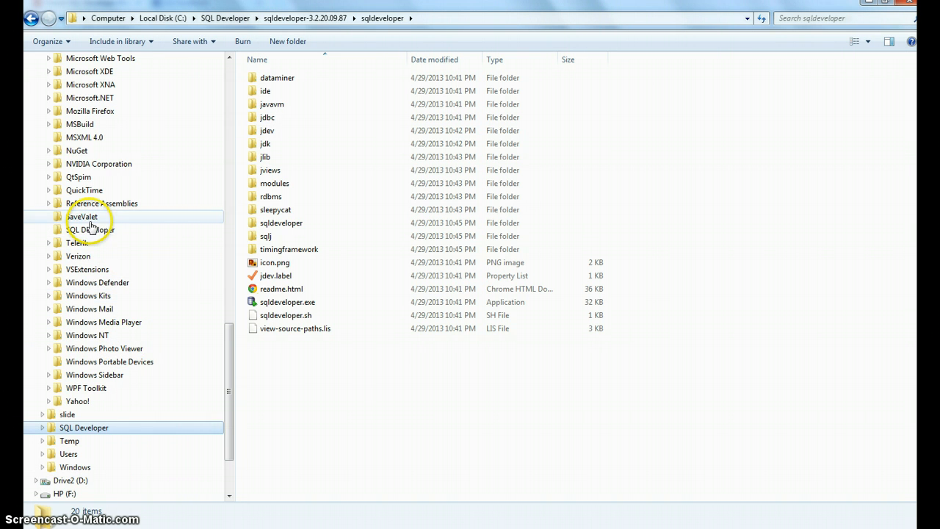
pyautogui.moveTo(379, 371); pyautogui.dragTo(248, 65)
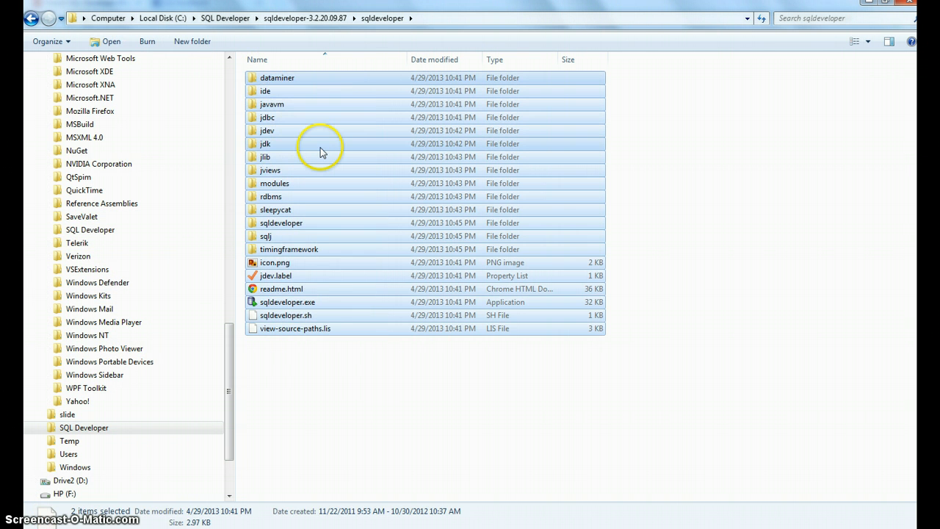
pyautogui.moveTo(257, 201); pyautogui.dragTo(134, 231)
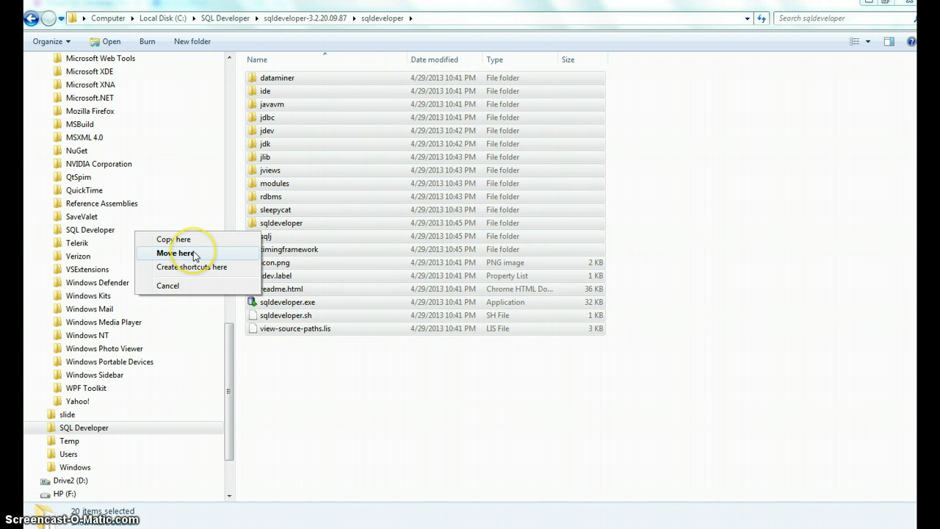
pyautogui.click(195, 253)
pyautogui.click(412, 314)
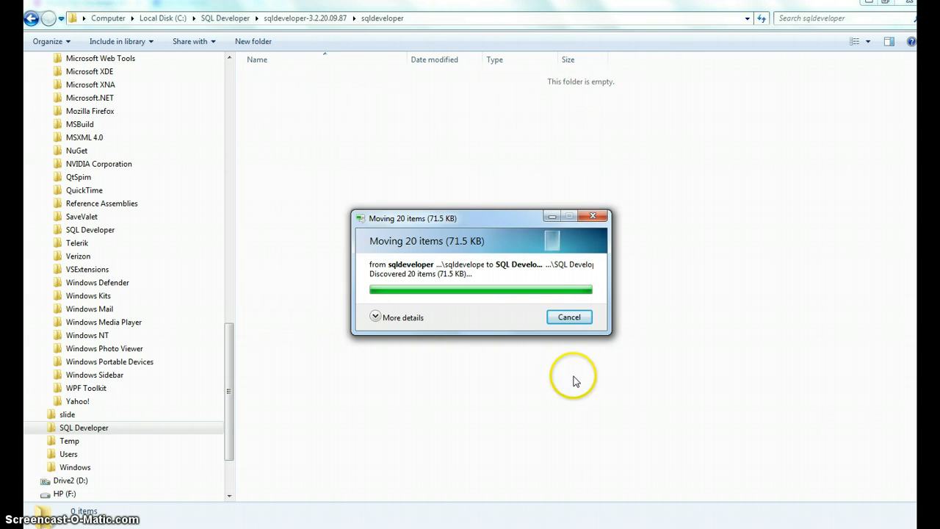
pyautogui.click(114, 231)
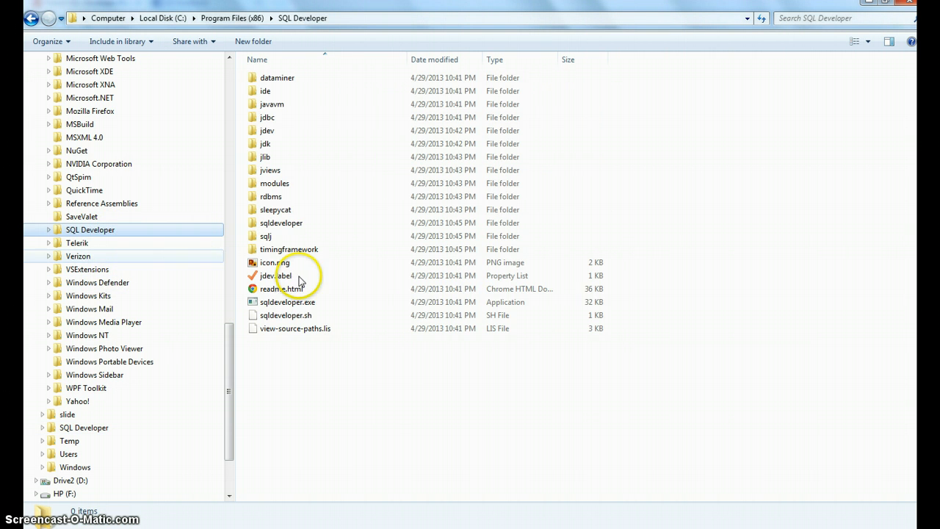
# Step: Delete the old sqldeveloper.exe shortcut from the Oracle Database 11g Express Edition start menu folder
pyautogui.click(44, 527)
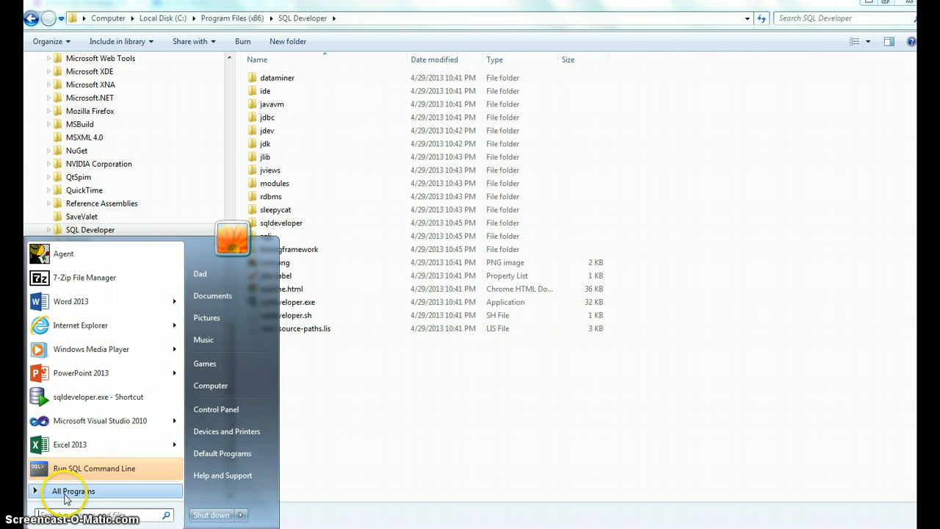
pyautogui.click(68, 497)
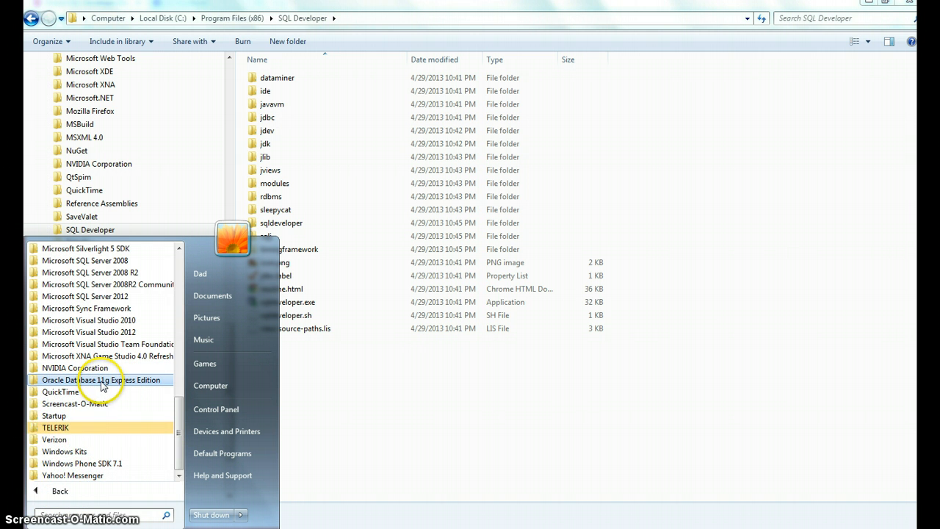
pyautogui.click(95, 380)
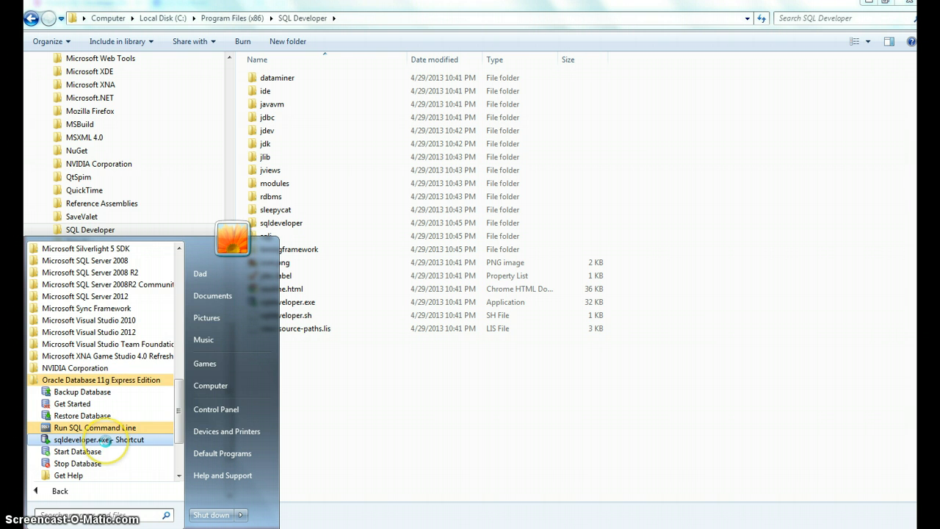
pyautogui.rightClick(105, 439)
pyautogui.rightClick(79, 441)
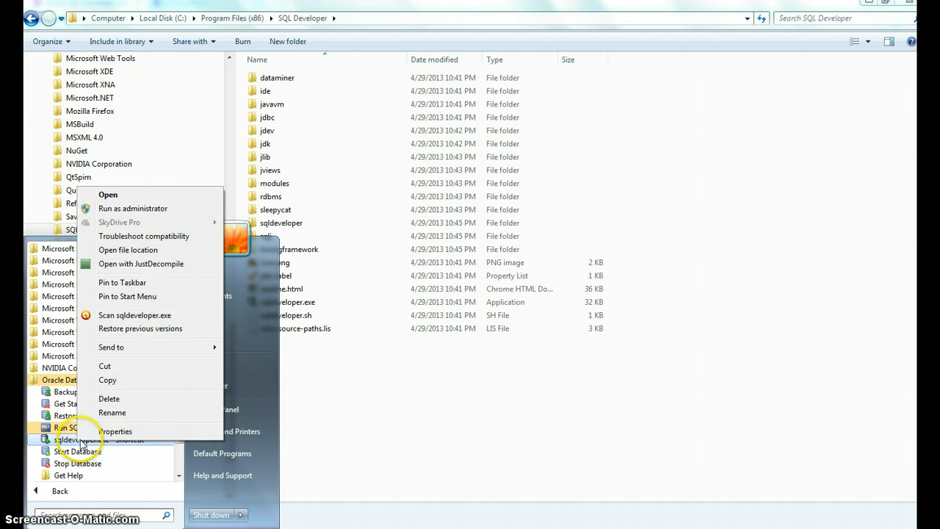
pyautogui.click(129, 400)
pyautogui.click(569, 320)
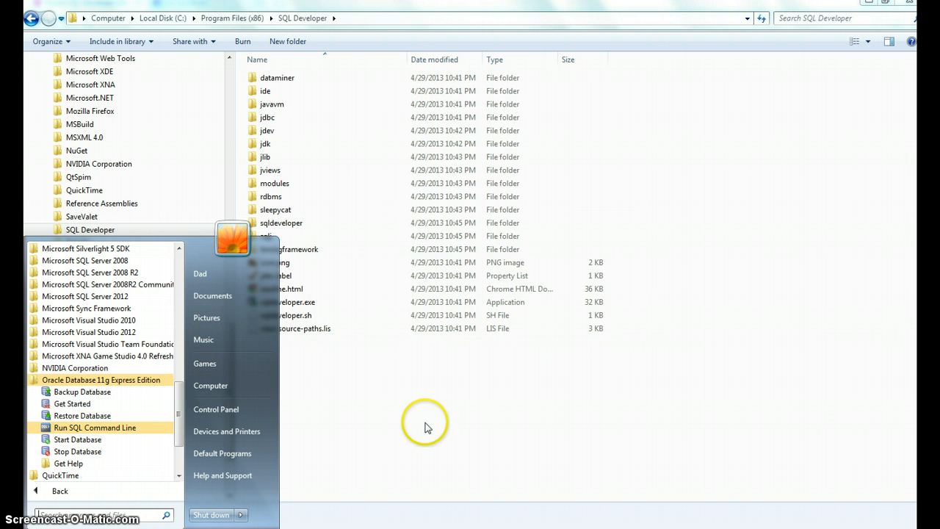
# Step: Create a shortcut to sqldeveloper.exe in the Oracle Database 11g Express Edition start menu folder
pyautogui.click(426, 427)
pyautogui.click(283, 301)
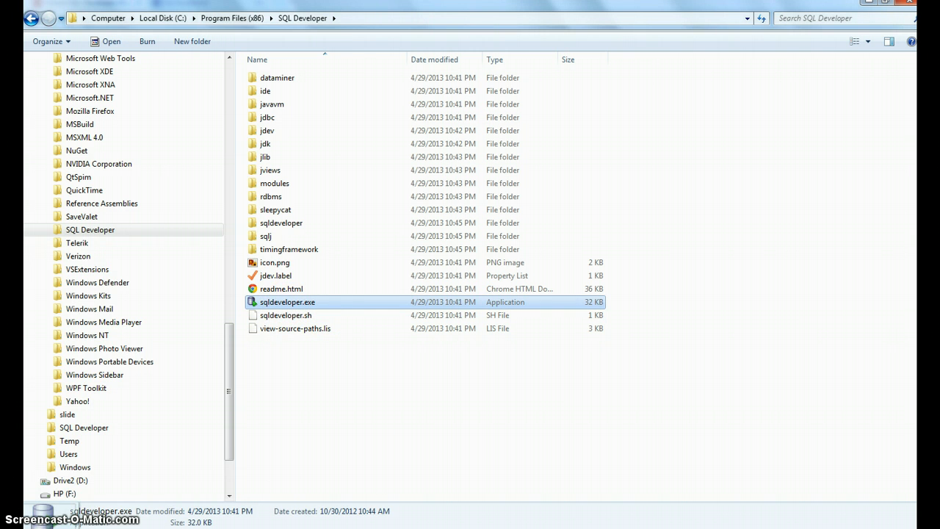
pyautogui.press('super')
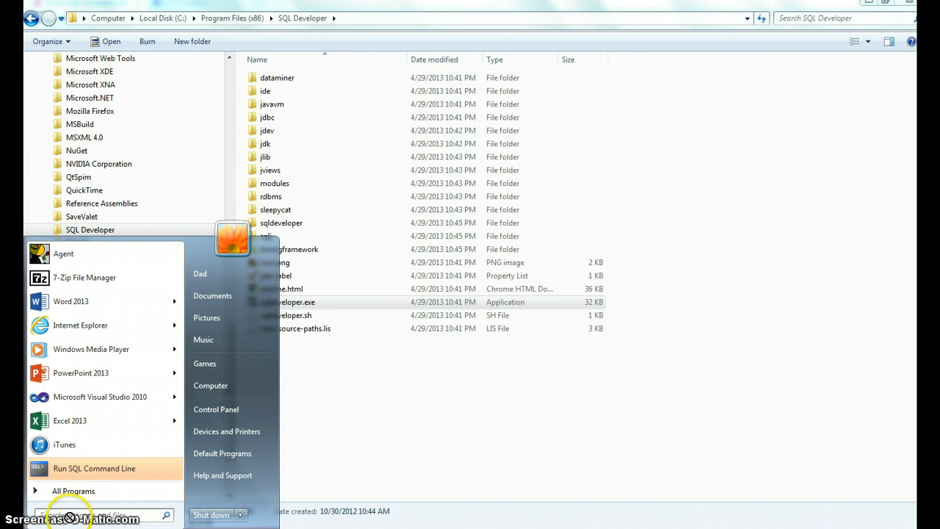
pyautogui.moveTo(69, 518); pyautogui.dragTo(86, 389)
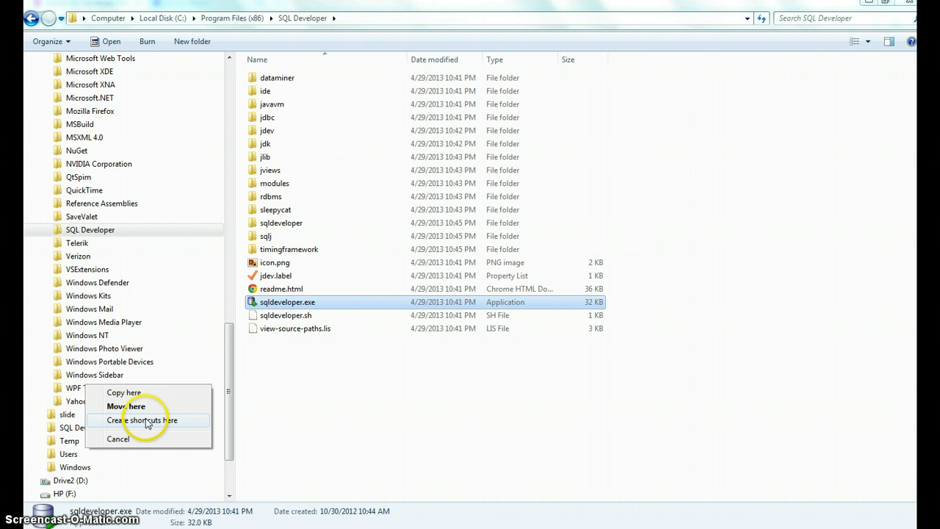
pyautogui.click(147, 419)
# Step: Launch SQL Developer from the new start menu shortcut and allow the unverified publisher to run
pyautogui.click(38, 524)
pyautogui.click(74, 491)
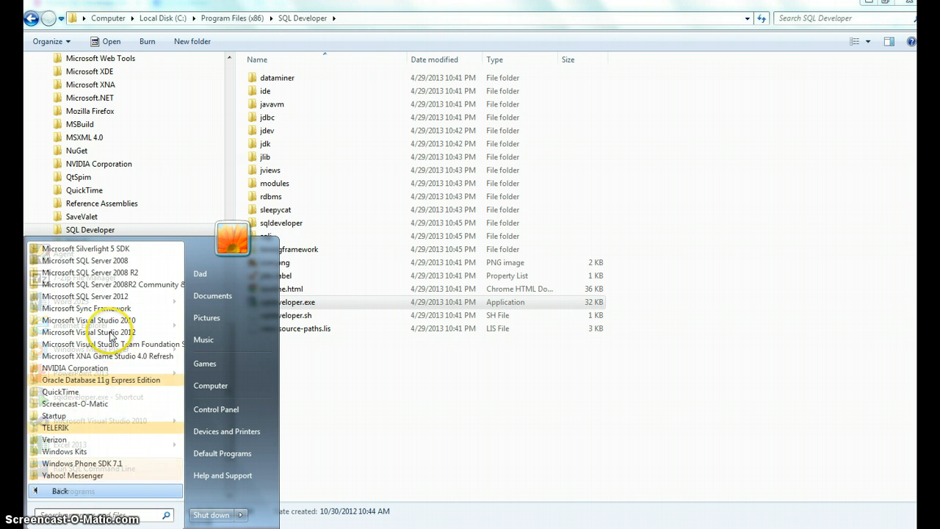
pyautogui.click(87, 374)
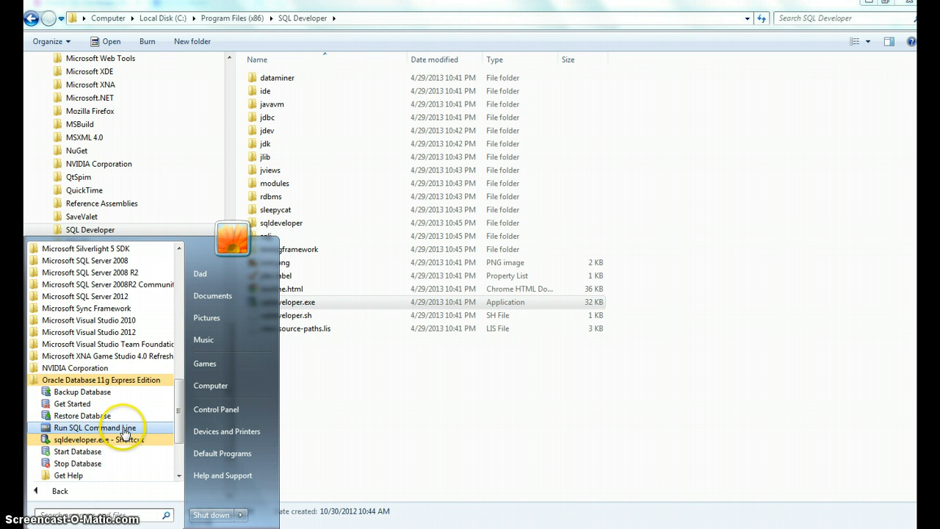
pyautogui.click(123, 438)
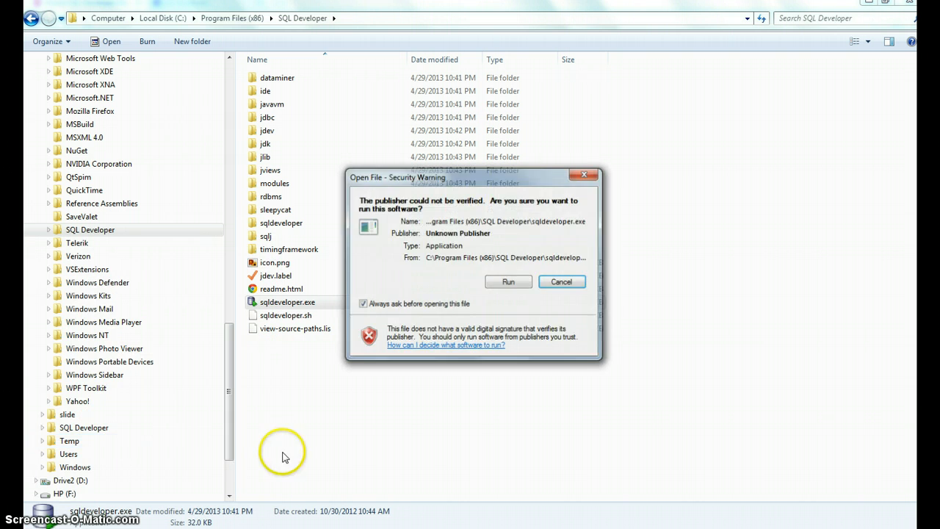
pyautogui.click(508, 282)
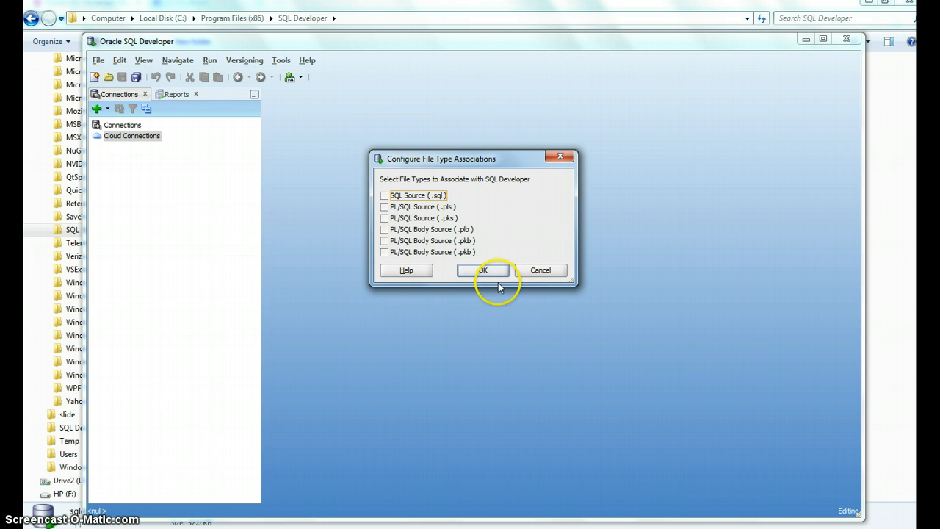
# Step: Associate the PL/SQL source and body file types with SQL Developer, leaving SQL Source unchecked, and maximize the window
pyautogui.click(384, 218)
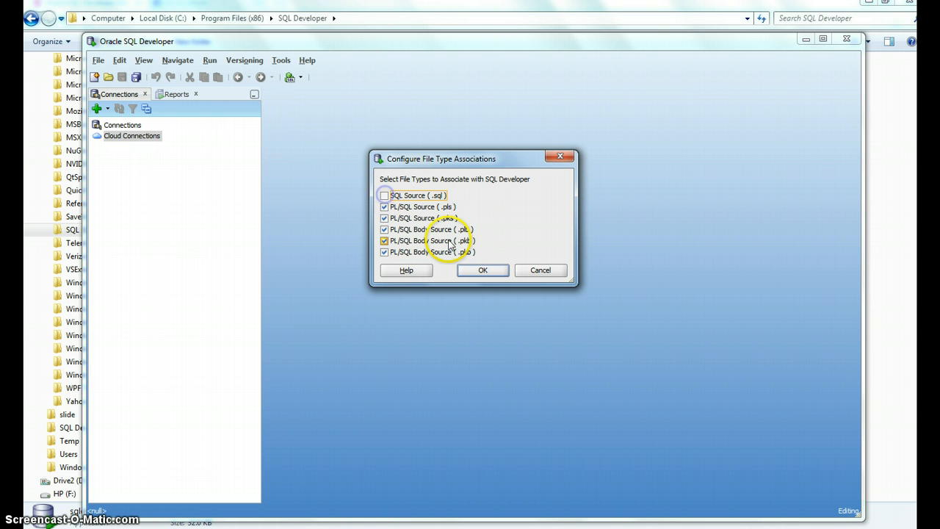
pyautogui.click(483, 270)
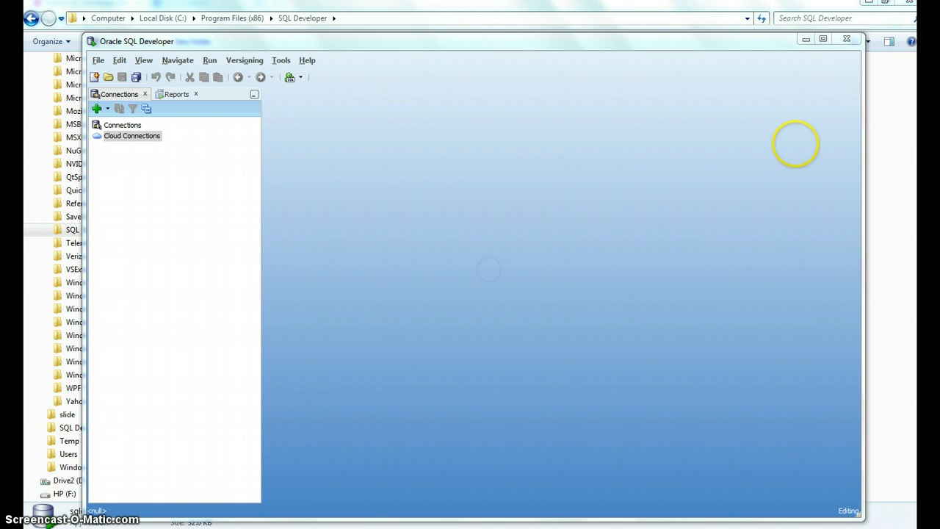
pyautogui.click(823, 39)
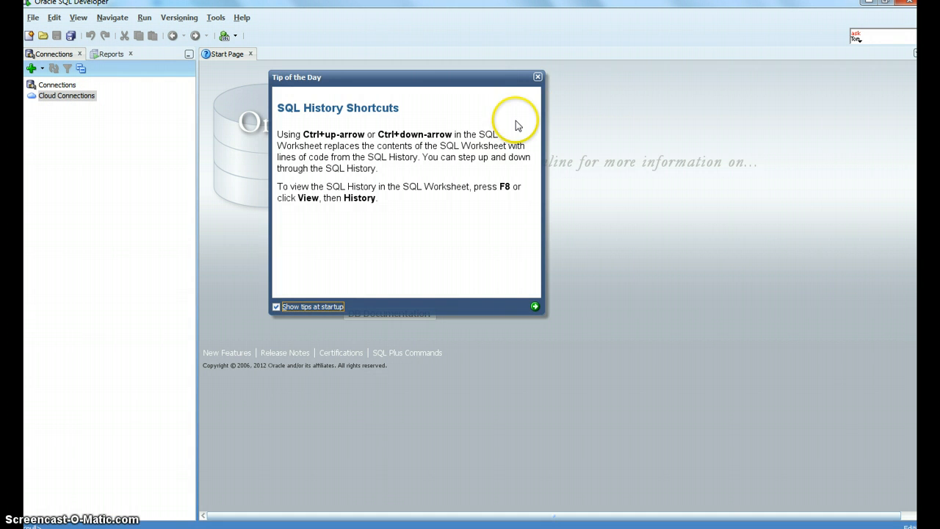
# Step: Create a connection named MyDB as user system with the account password saved, test it, and connect
pyautogui.click(46, 94)
pyautogui.rightClick(46, 87)
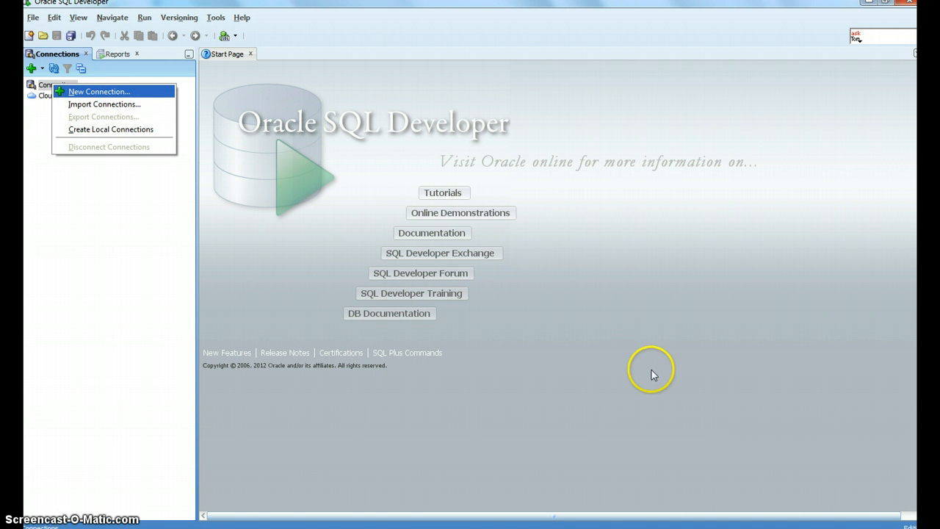
pyautogui.press('Return')
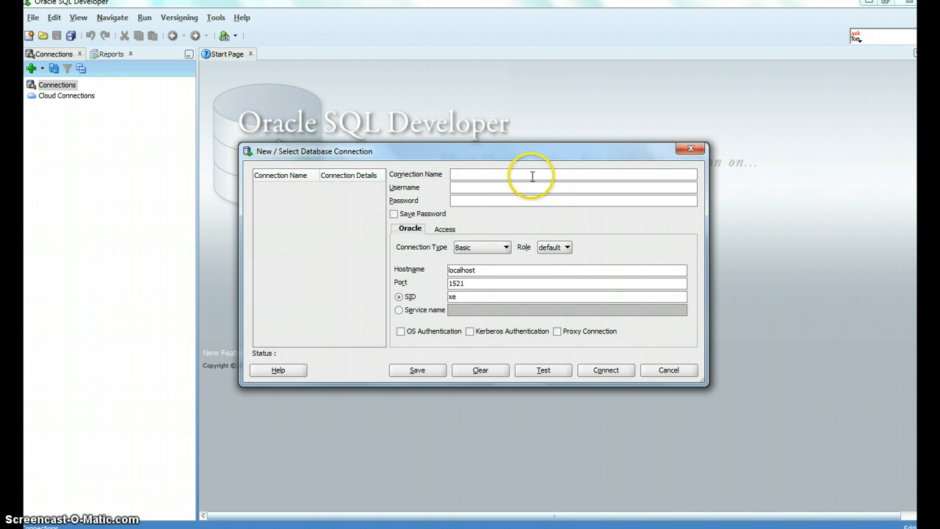
pyautogui.click(532, 177)
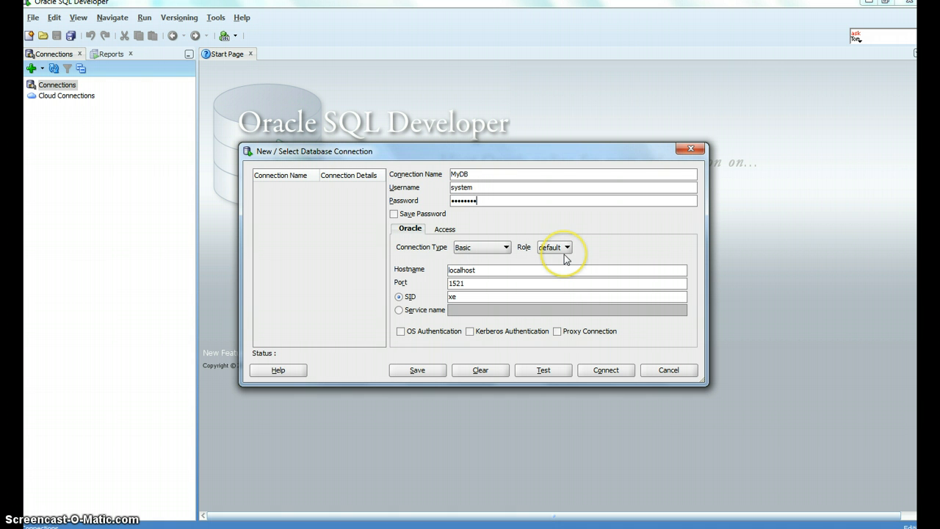
pyautogui.click(409, 212)
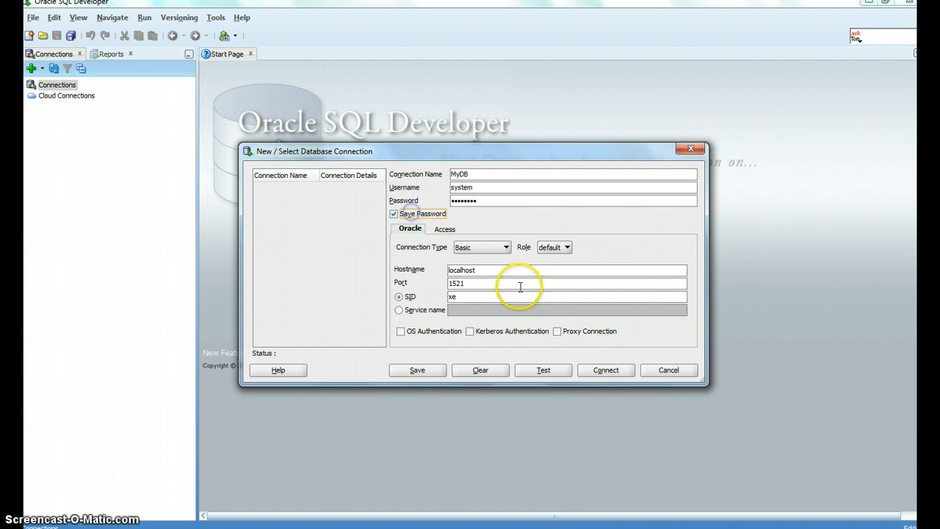
pyautogui.click(547, 371)
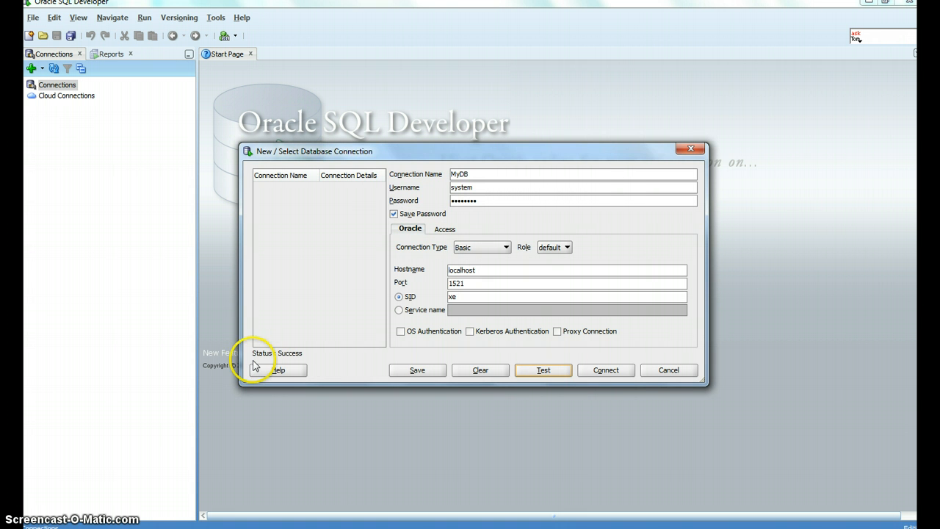
pyautogui.click(608, 372)
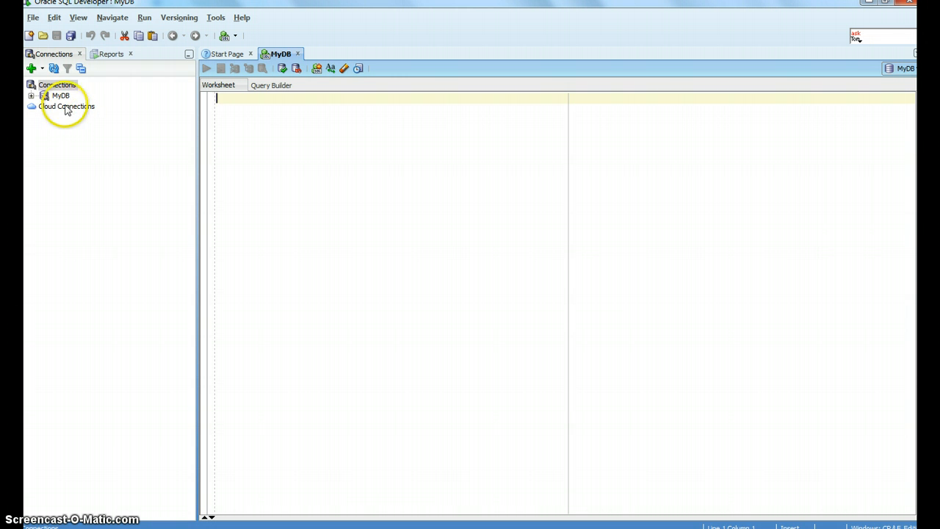
# Step: Open Create User under MyDB's Other Users and enter user name CISC181 with a new password and confirmation
pyautogui.click(31, 96)
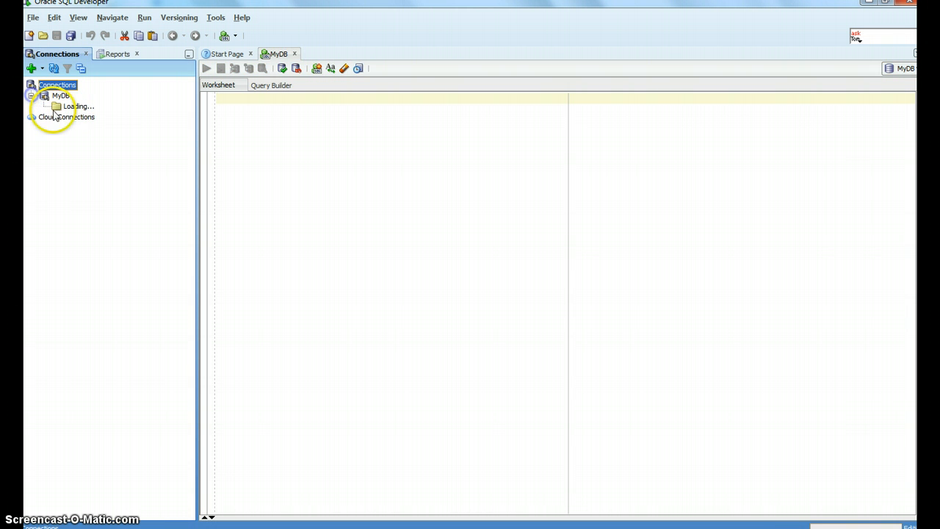
pyautogui.click(61, 96)
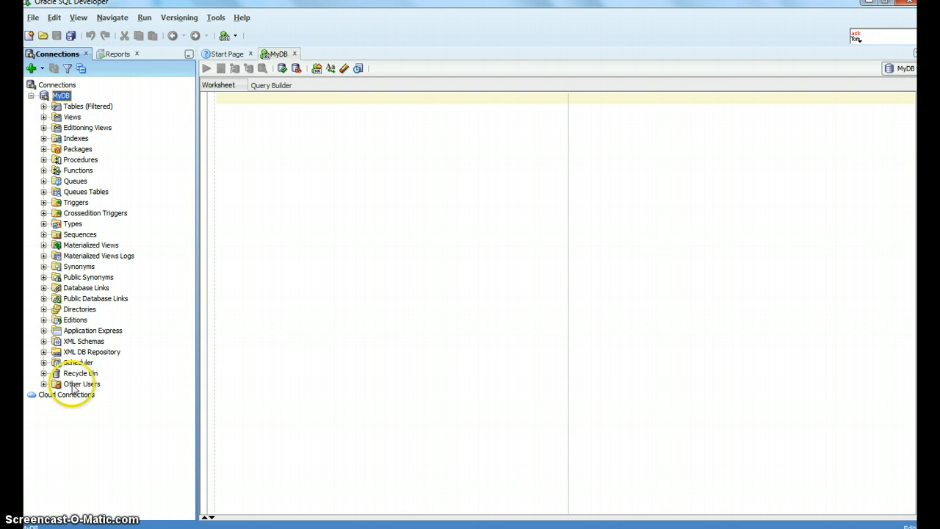
pyautogui.click(43, 383)
pyautogui.click(91, 384)
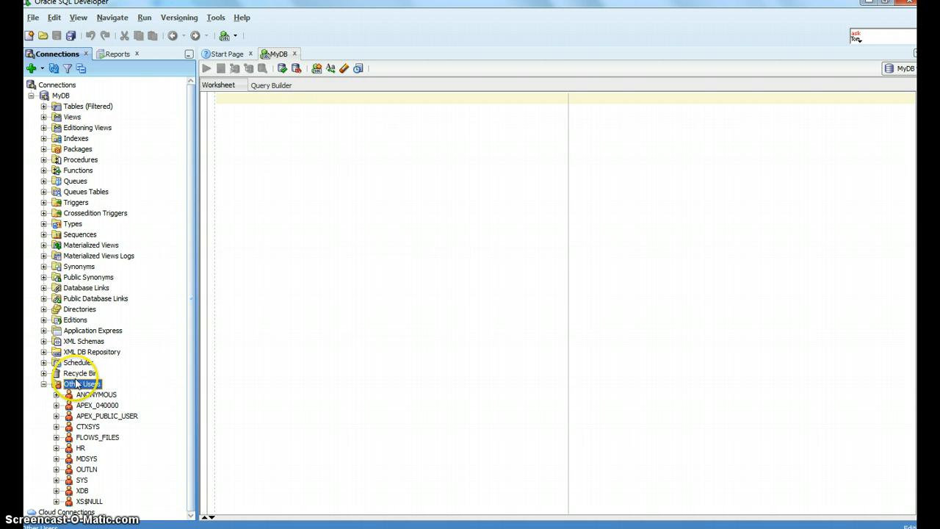
pyautogui.rightClick(77, 383)
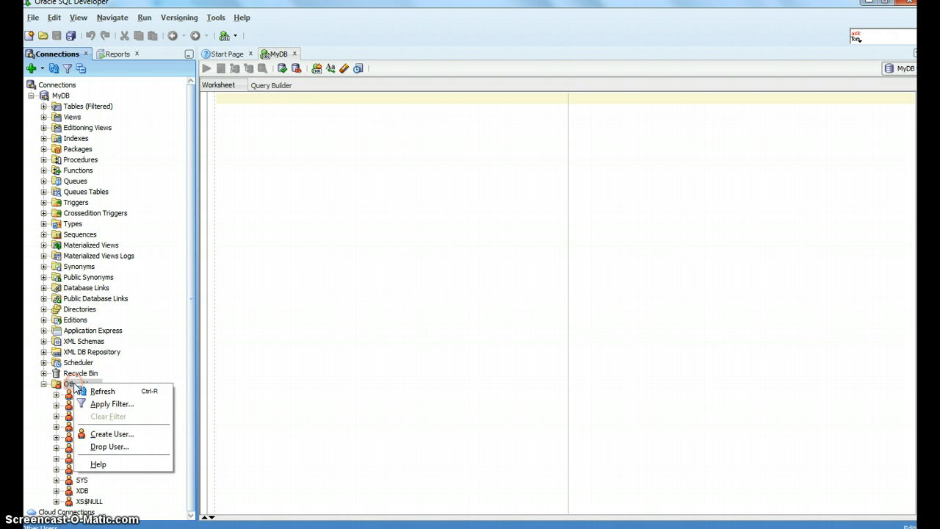
pyautogui.click(112, 433)
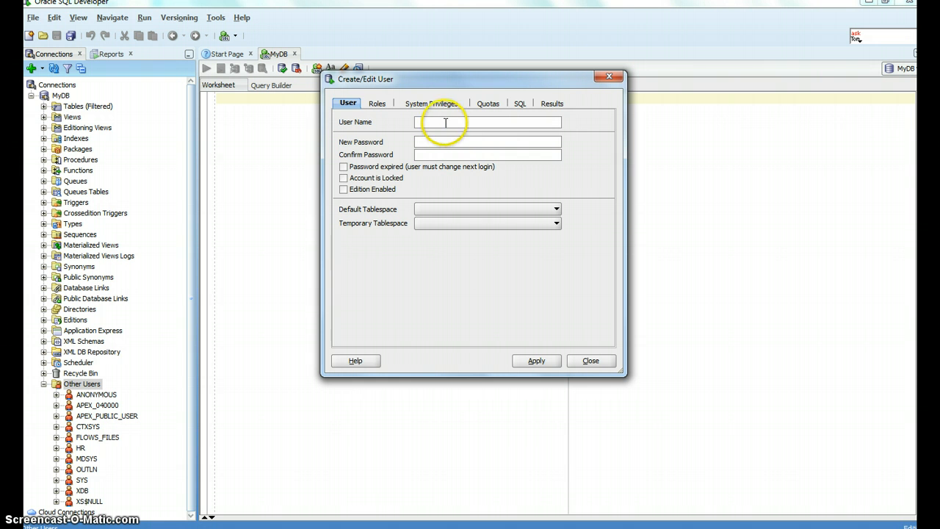
pyautogui.click(445, 122)
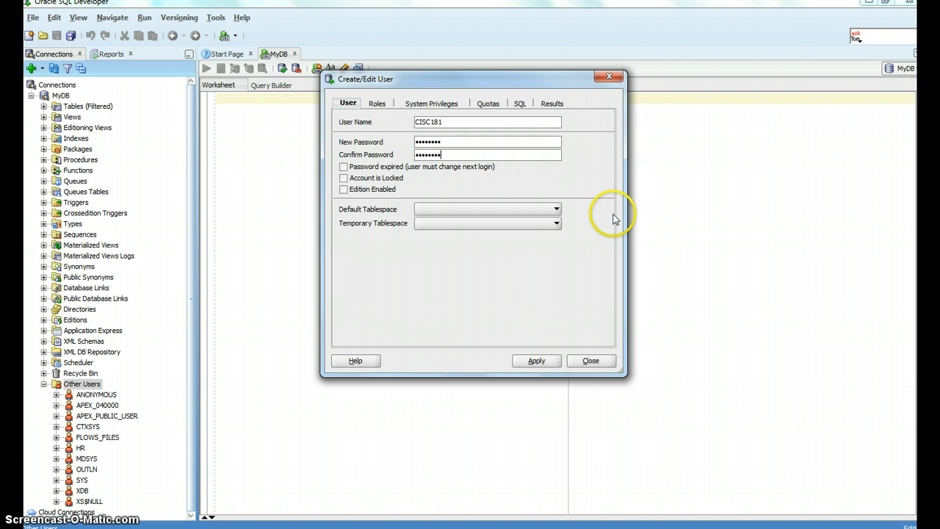
# Step: Grant all roles and all system privileges to CISC181, apply, and close the dialog
pyautogui.click(377, 103)
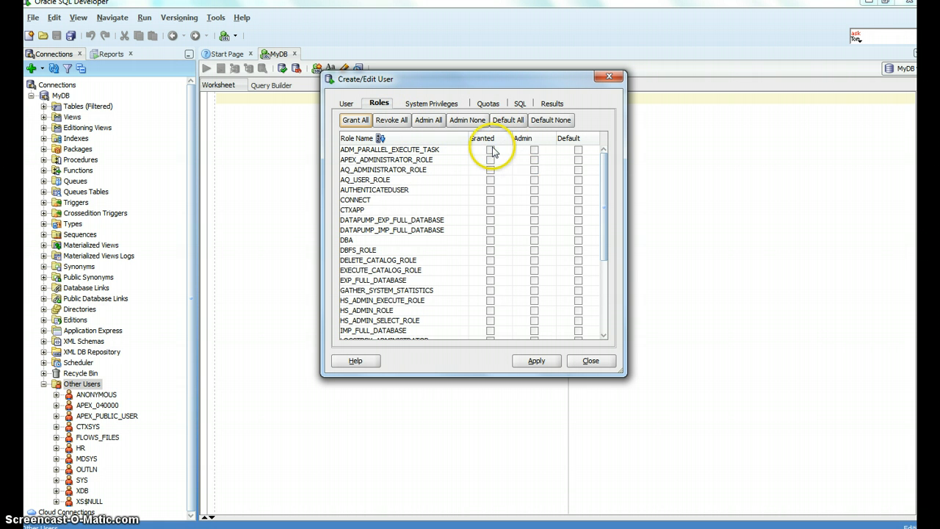
pyautogui.click(355, 120)
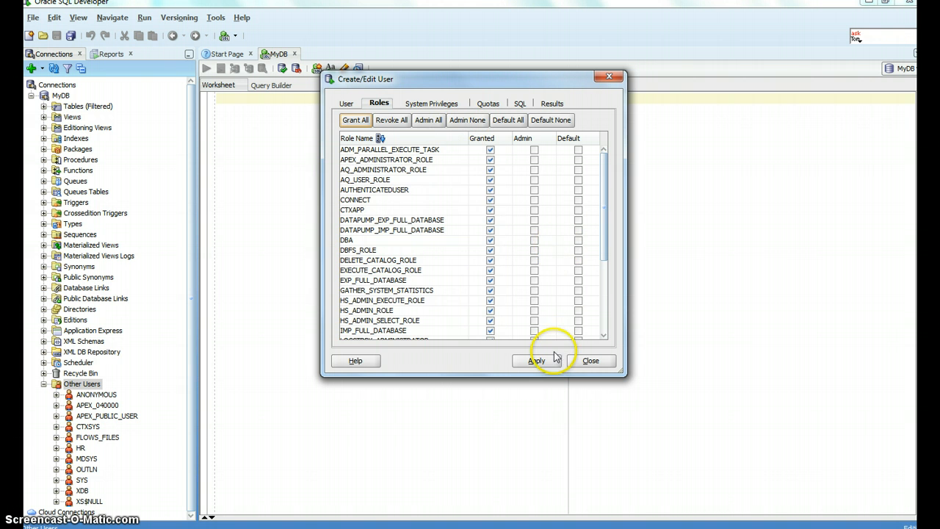
pyautogui.click(426, 103)
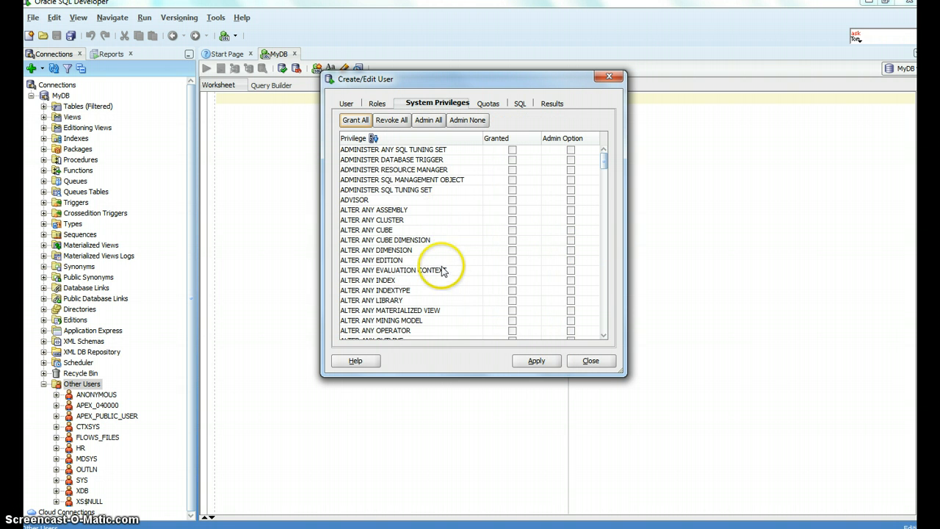
pyautogui.click(369, 122)
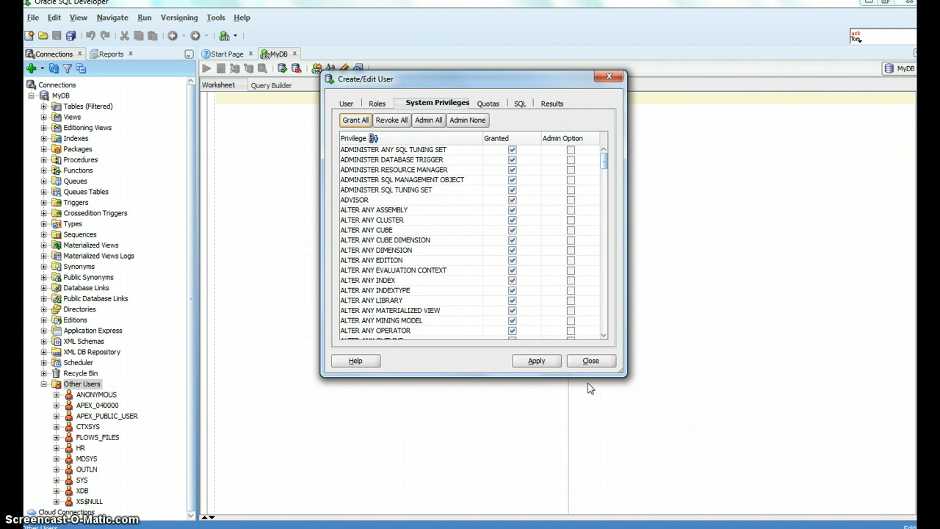
pyautogui.click(539, 360)
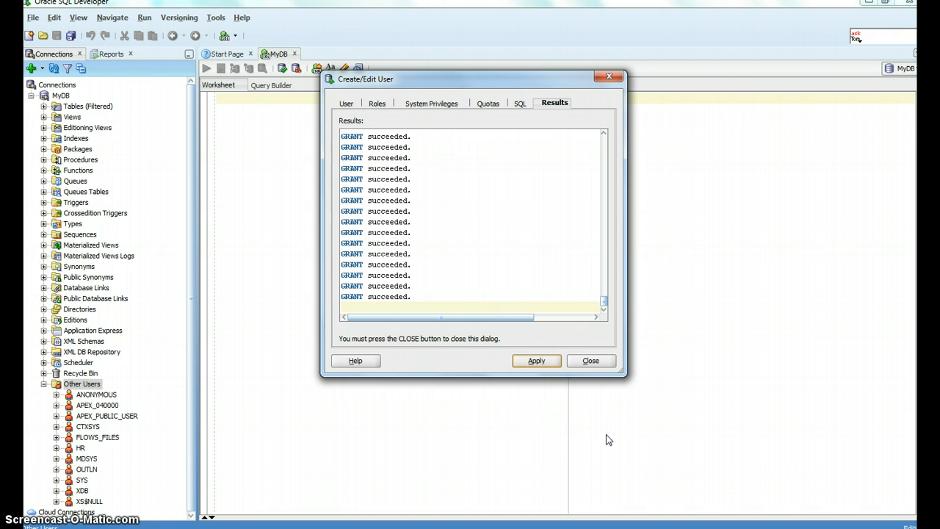
pyautogui.click(591, 361)
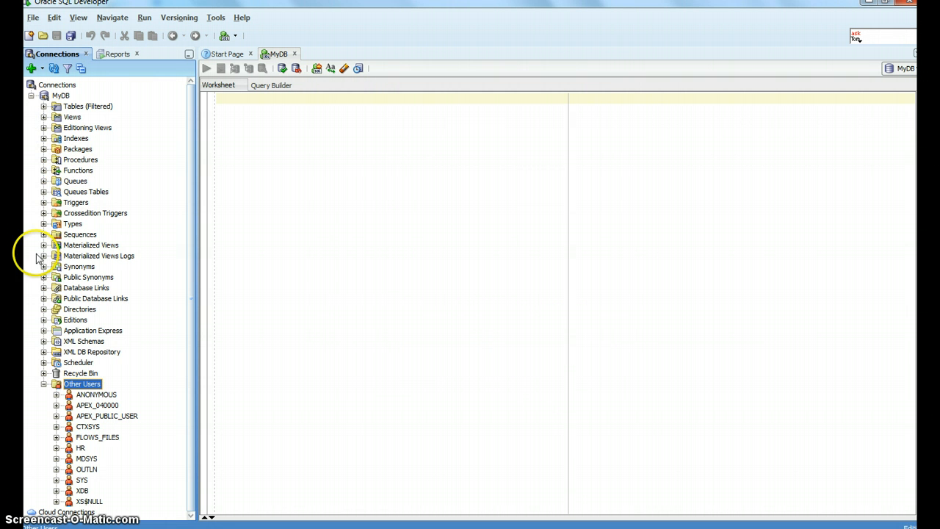
# Step: Create a connection named CISC181 as user CISC181 with the account password saved, and connect
pyautogui.click(44, 384)
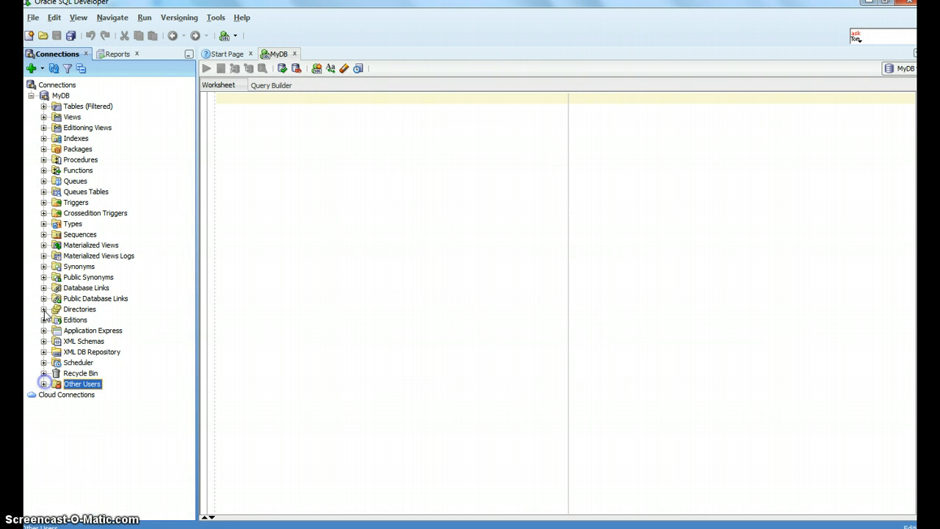
pyautogui.click(32, 97)
pyautogui.rightClick(57, 86)
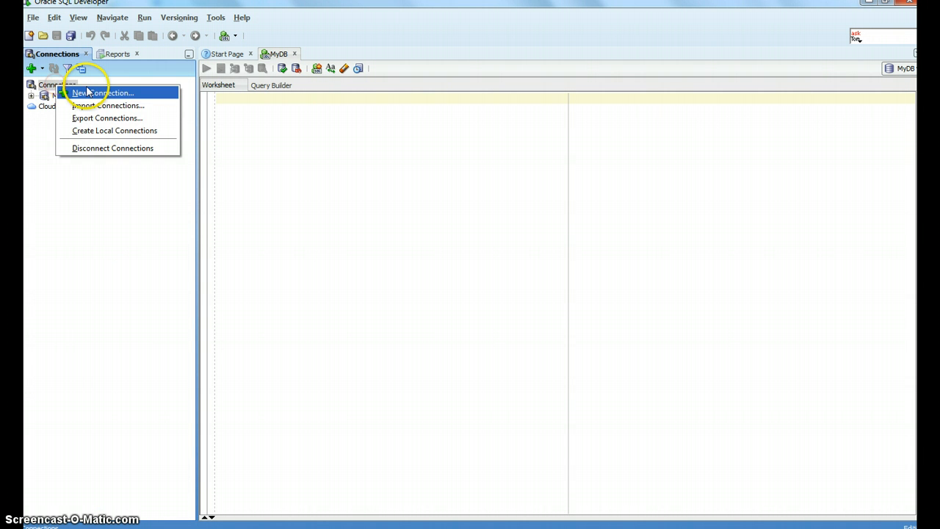
pyautogui.click(92, 91)
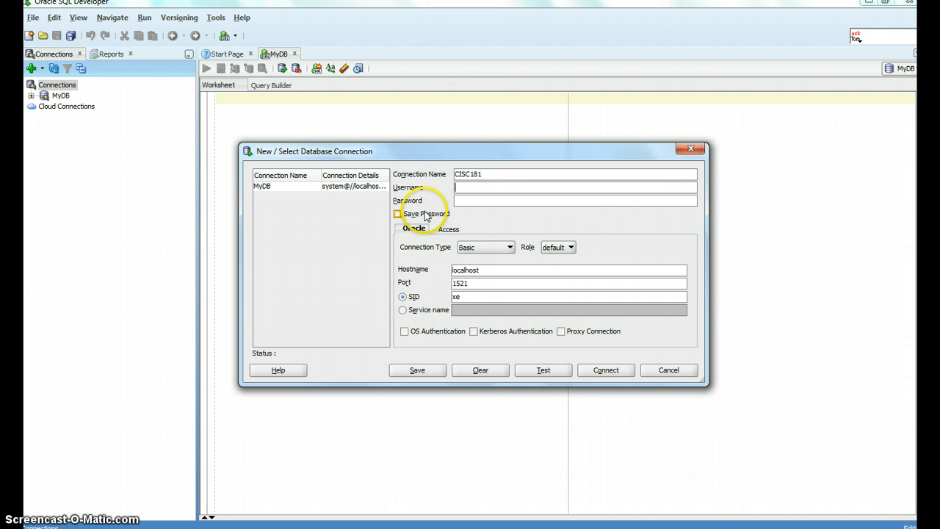
pyautogui.click(502, 176)
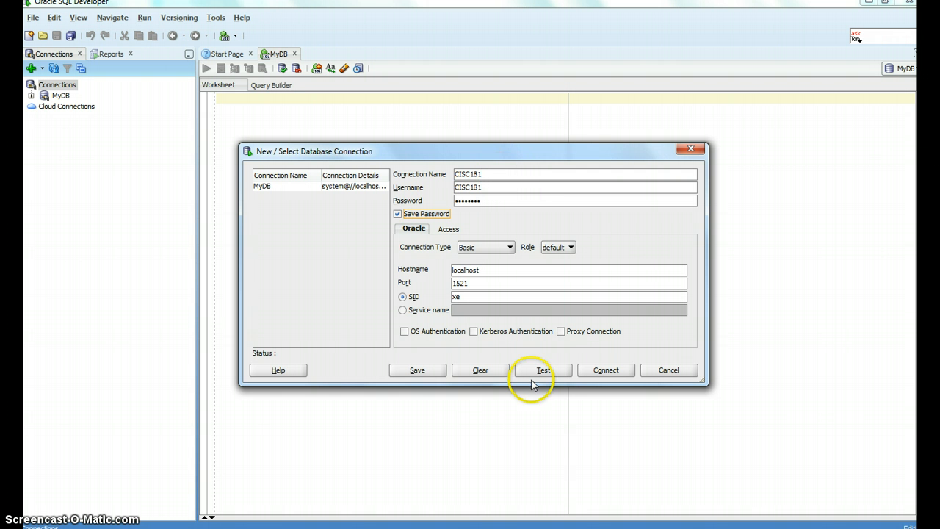
pyautogui.click(604, 370)
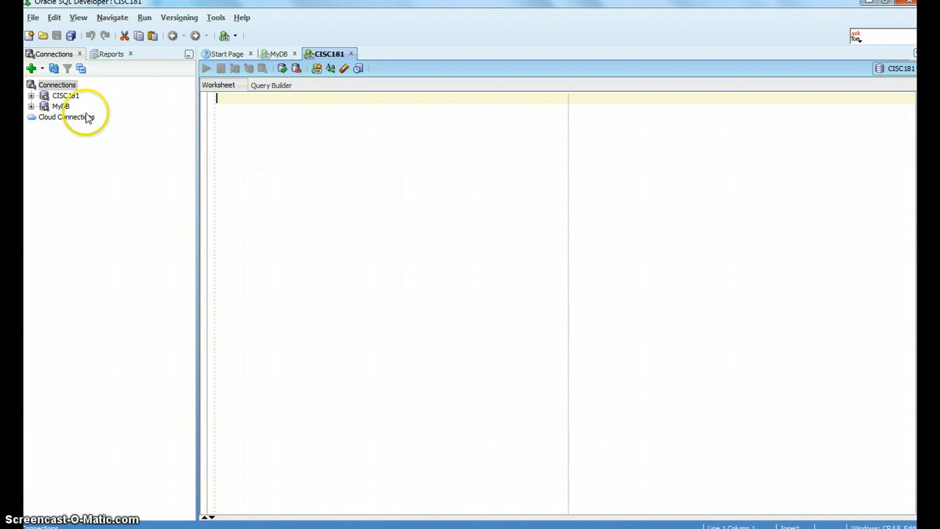
# Step: Start a new table in the CISC181 connection and define column StuID as NUMBER and primary key
pyautogui.click(51, 96)
pyautogui.click(31, 96)
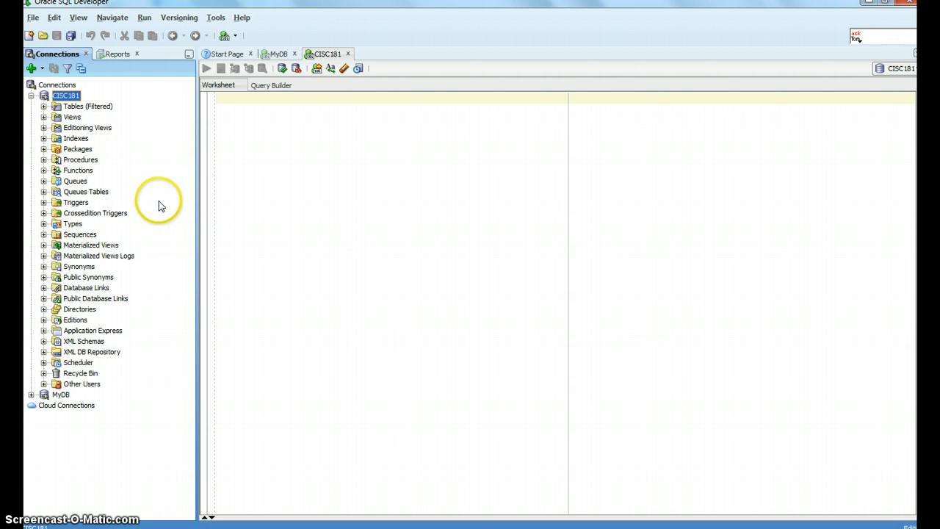
pyautogui.click(44, 106)
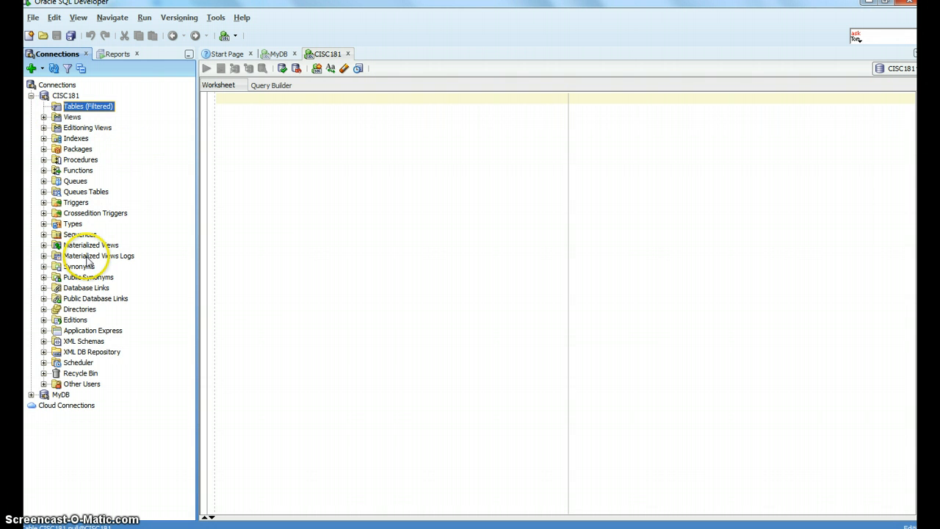
pyautogui.rightClick(72, 107)
pyautogui.click(129, 116)
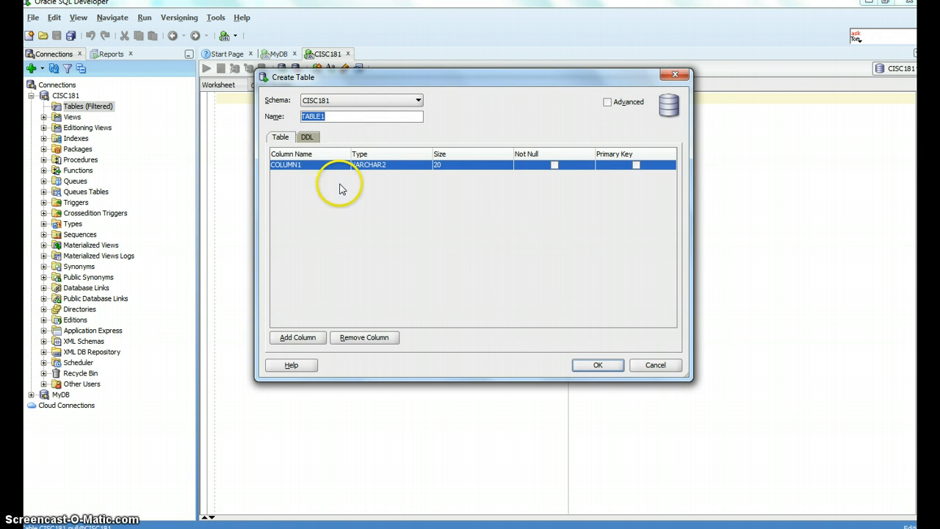
pyautogui.click(315, 170)
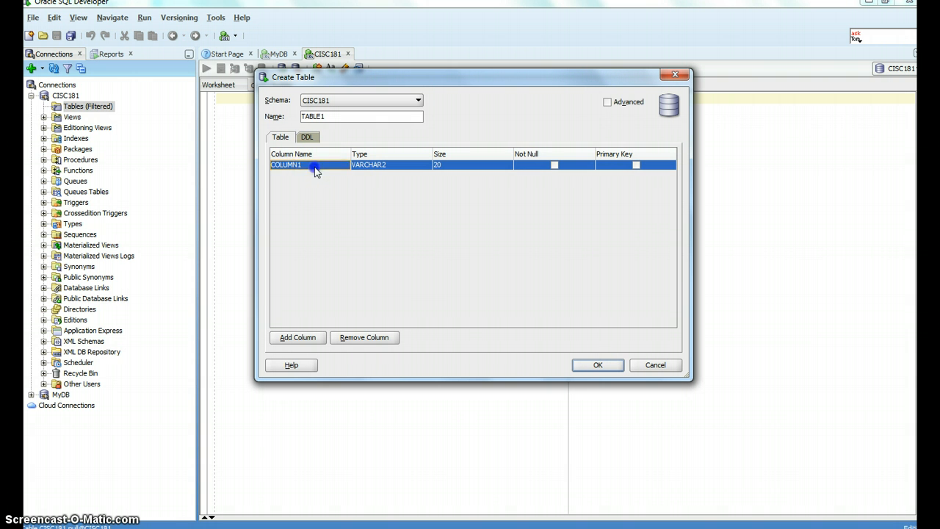
pyautogui.moveTo(319, 167); pyautogui.dragTo(230, 163)
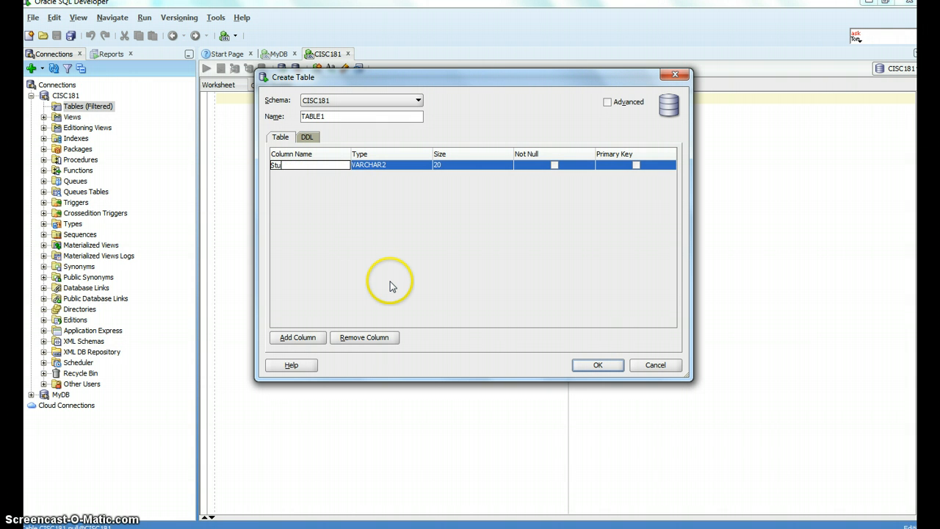
pyautogui.press('Tab')
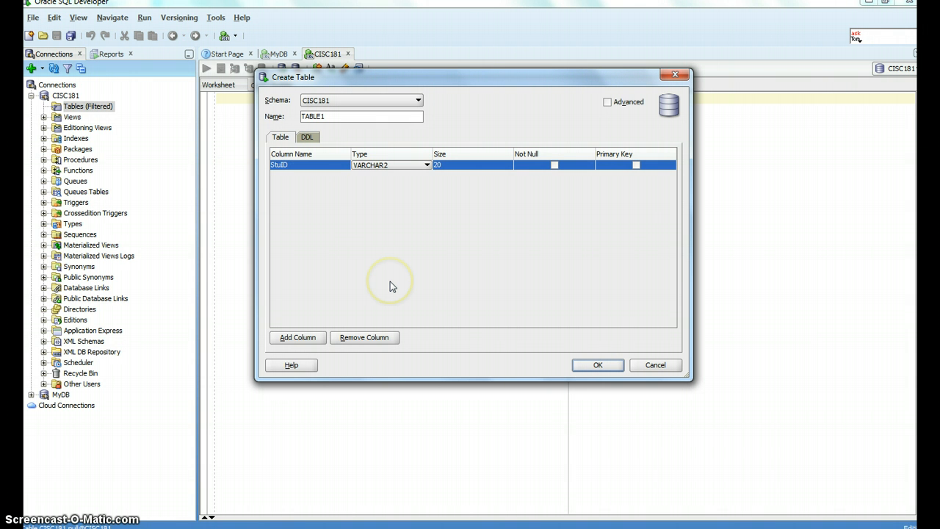
pyautogui.click(427, 165)
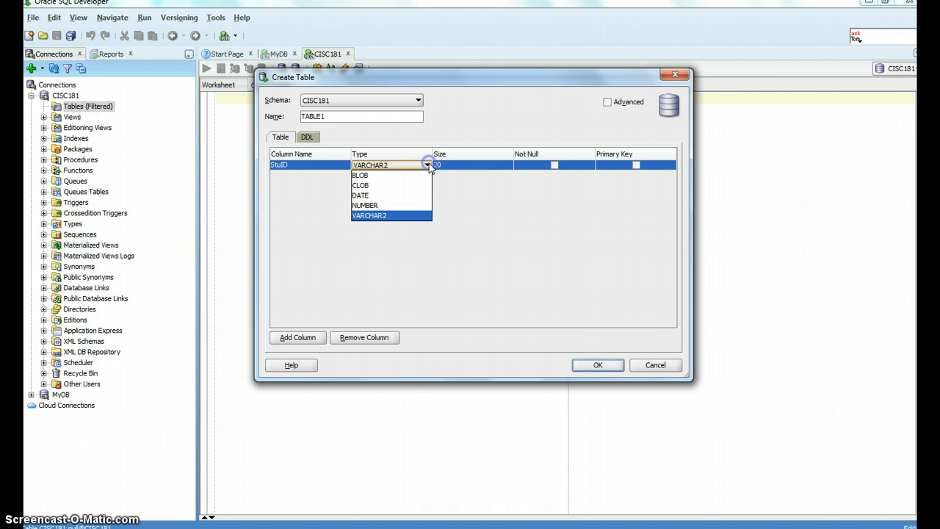
pyautogui.click(398, 215)
pyautogui.click(426, 165)
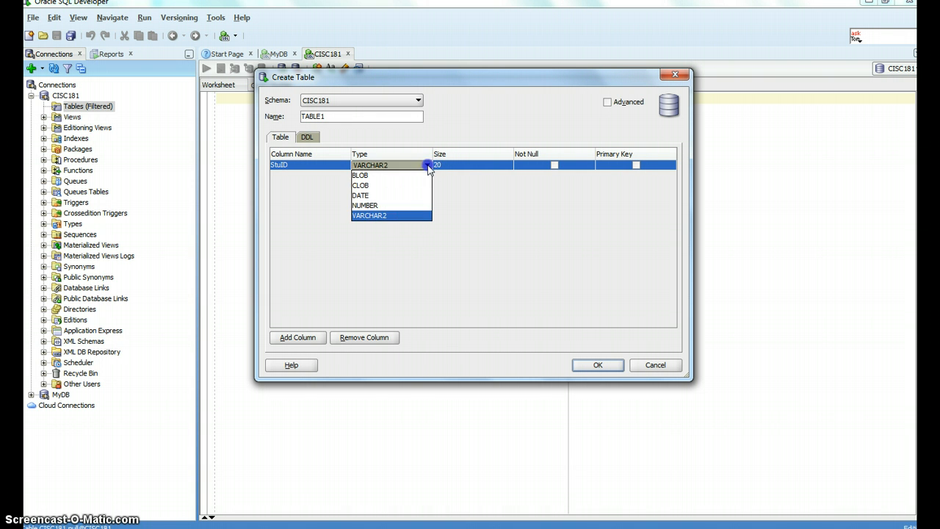
pyautogui.click(403, 206)
pyautogui.click(462, 167)
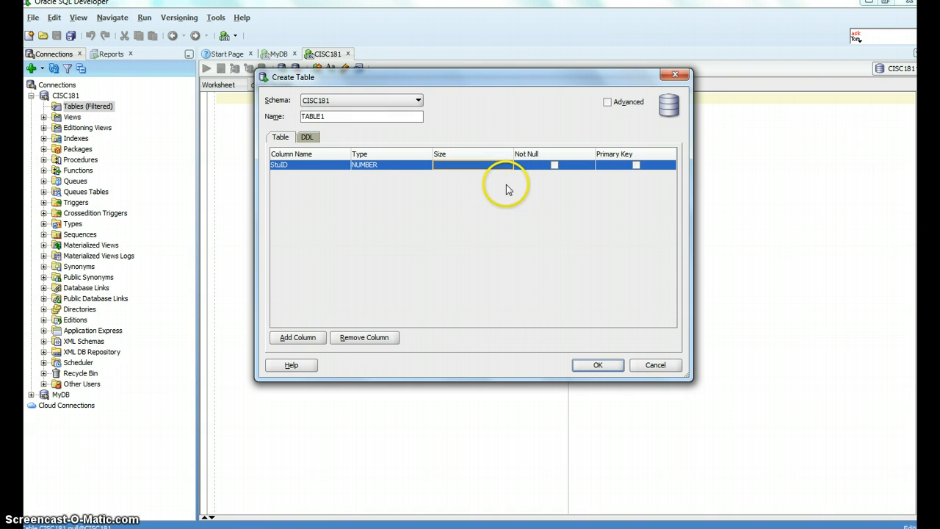
pyautogui.click(636, 165)
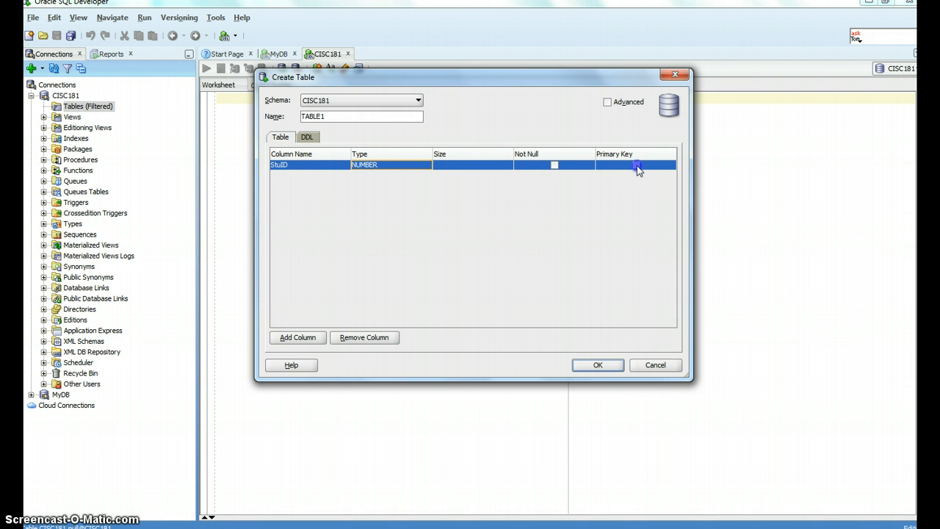
# Step: Add a second column StuName of type VARCHAR2 with size 50
pyautogui.click(293, 337)
pyautogui.doubleClick(325, 175)
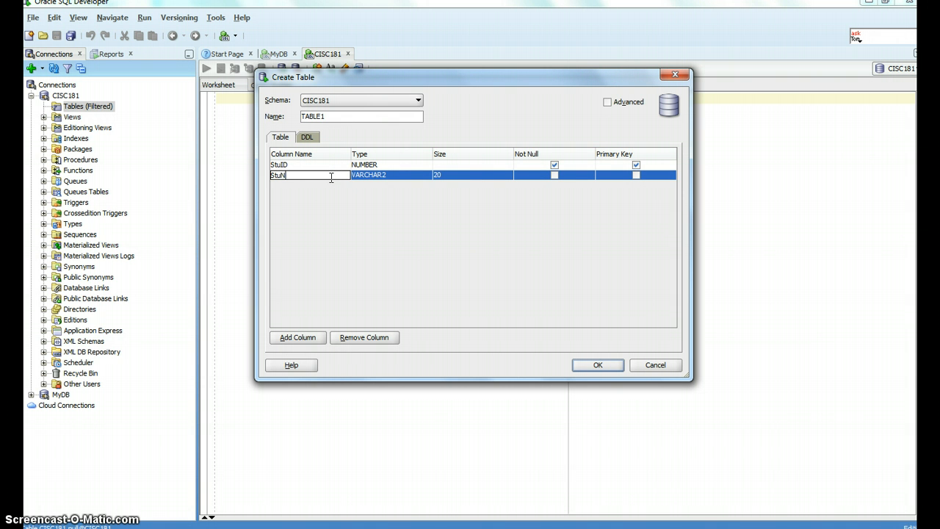
pyautogui.press('Tab')
pyautogui.click(458, 184)
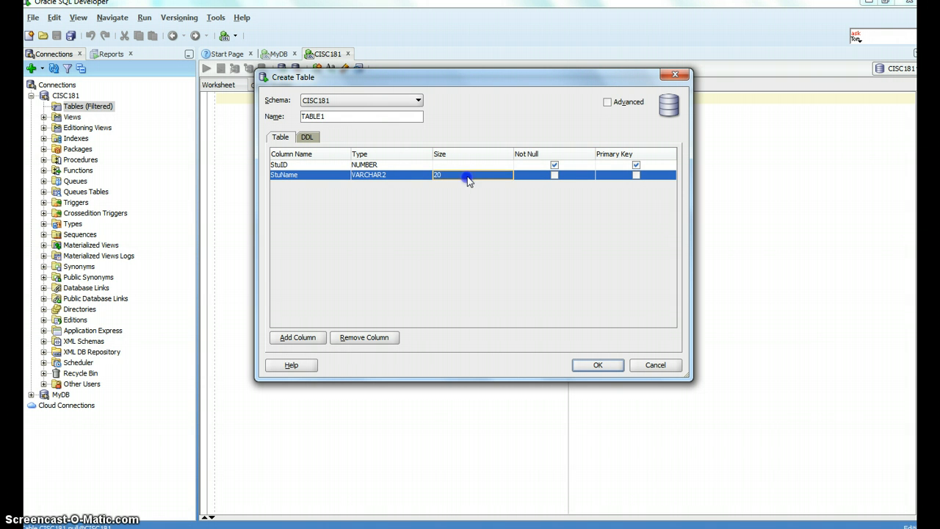
pyautogui.click(472, 176)
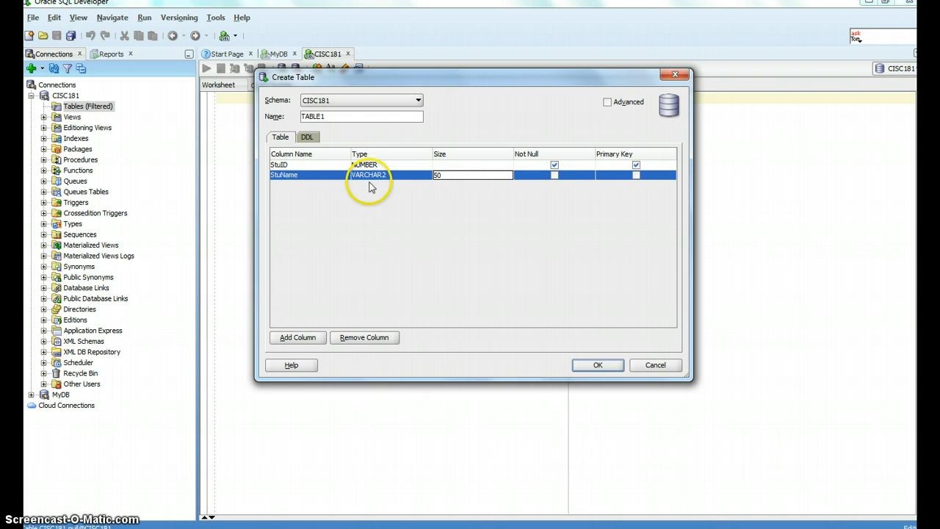
# Step: Name the table Stu and show its generated DDL in advanced mode
pyautogui.click(346, 117)
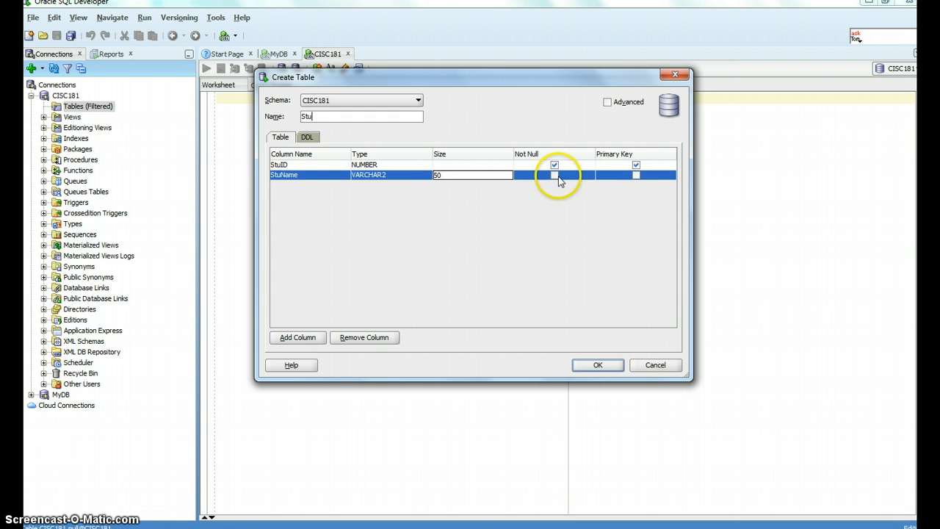
pyautogui.click(608, 102)
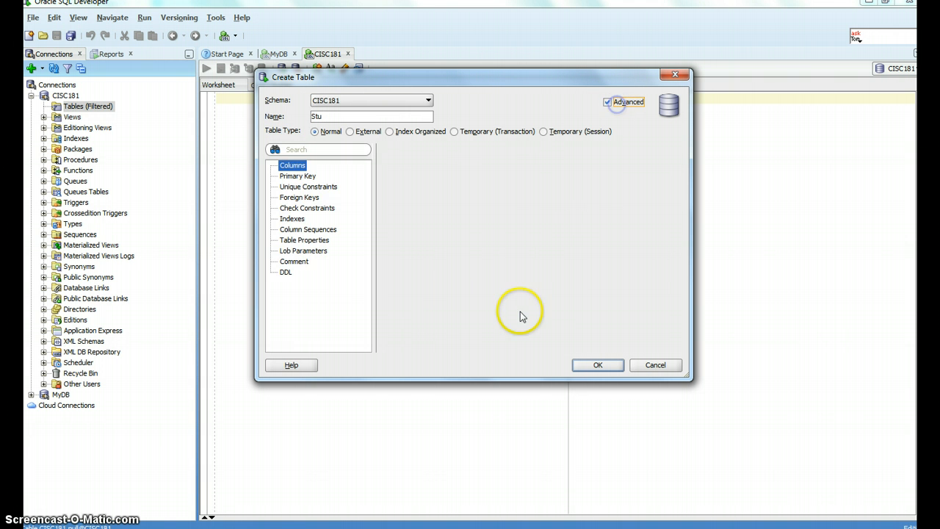
pyautogui.click(285, 273)
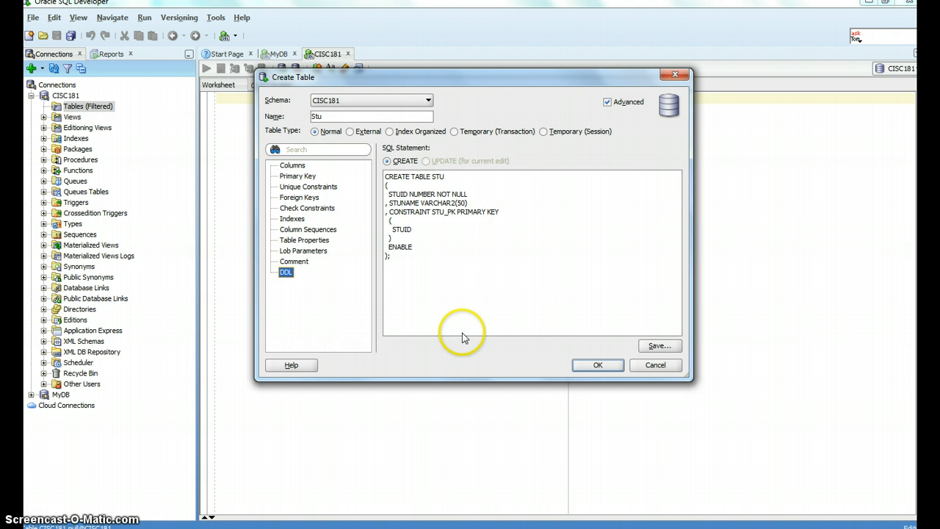
# Step: Review the CREATE TABLE statement's primary key constraint and create the table
pyautogui.moveTo(440, 311); pyautogui.dragTo(324, 140)
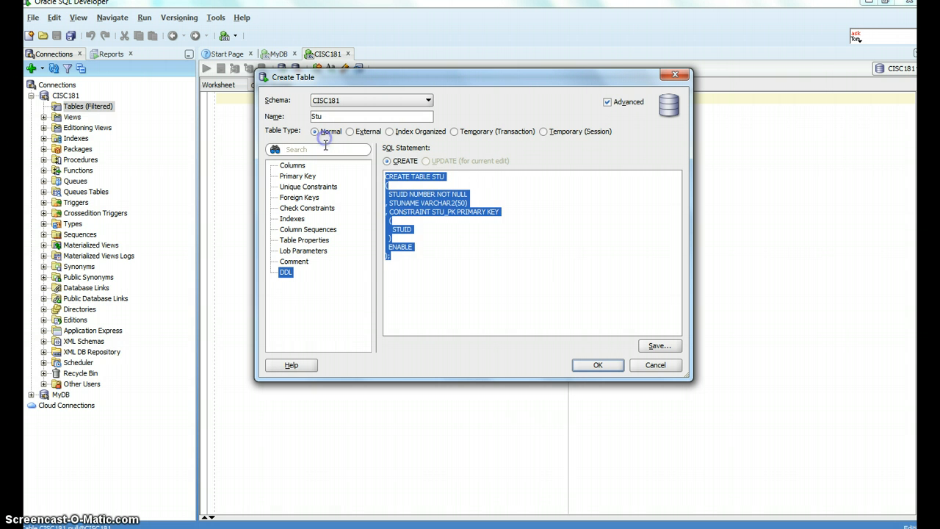
pyautogui.click(563, 273)
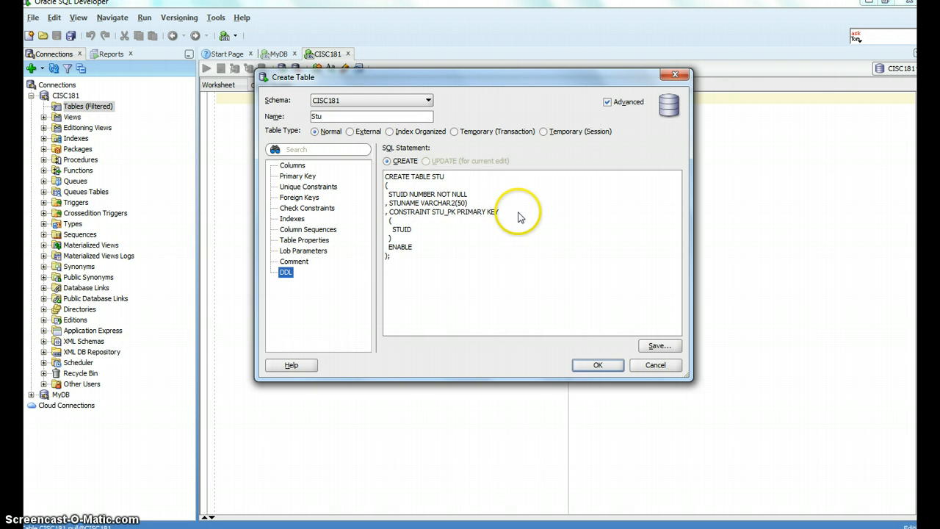
pyautogui.moveTo(519, 216); pyautogui.dragTo(430, 217)
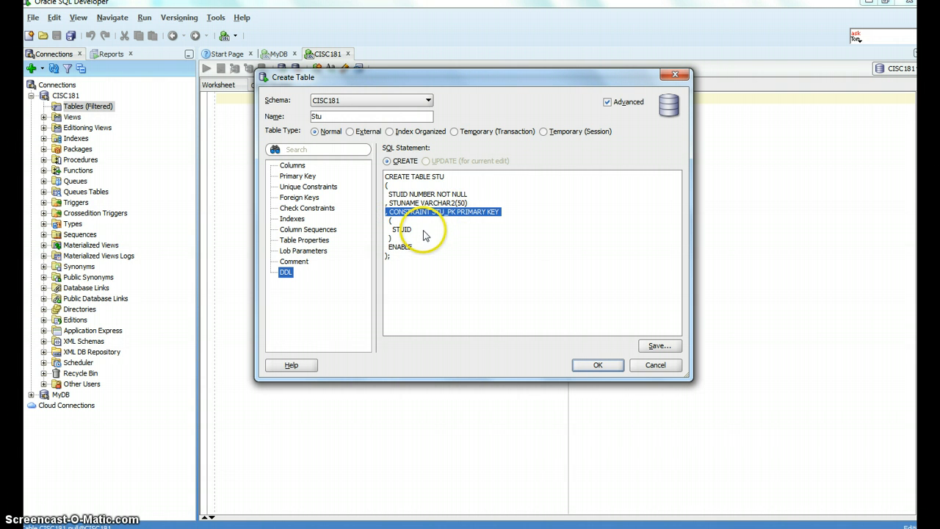
pyautogui.click(432, 234)
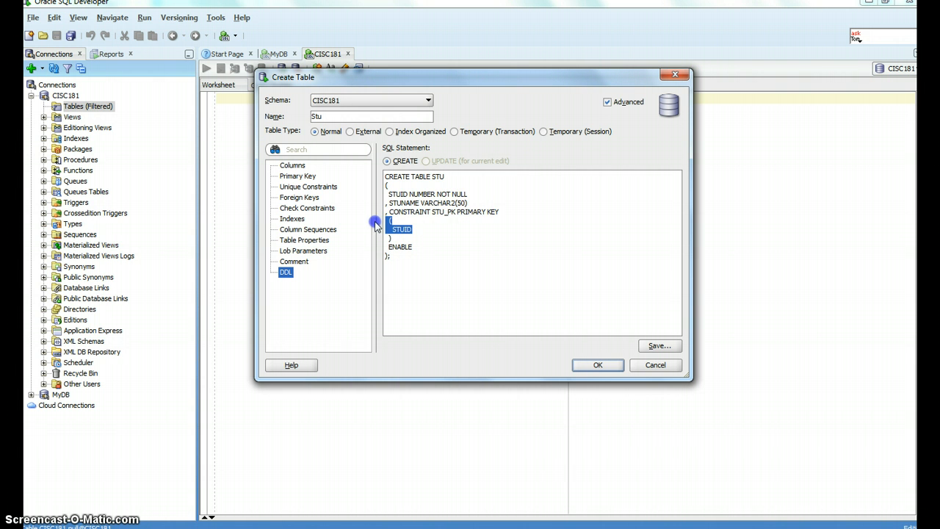
pyautogui.click(595, 365)
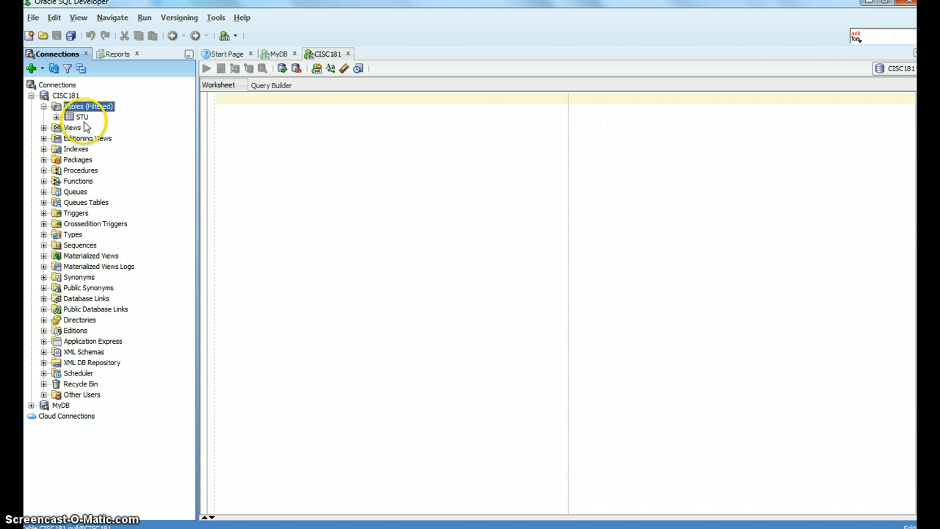
# Step: Open the STU table and examine its column definitions
pyautogui.click(82, 117)
pyautogui.click(57, 118)
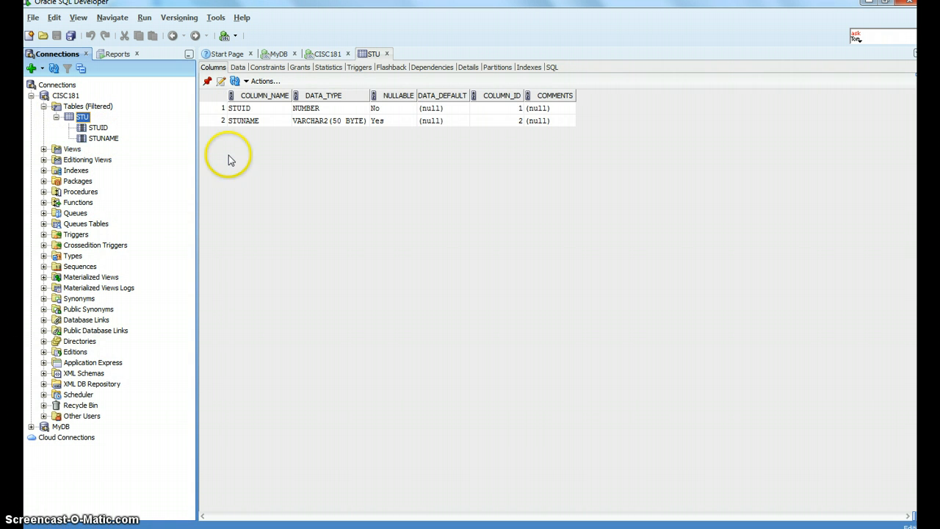
pyautogui.click(334, 109)
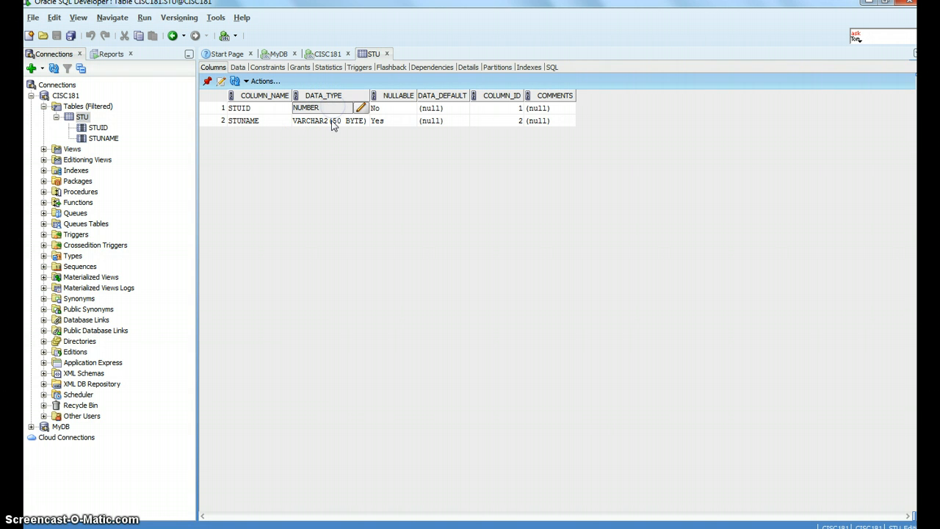
pyautogui.click(331, 121)
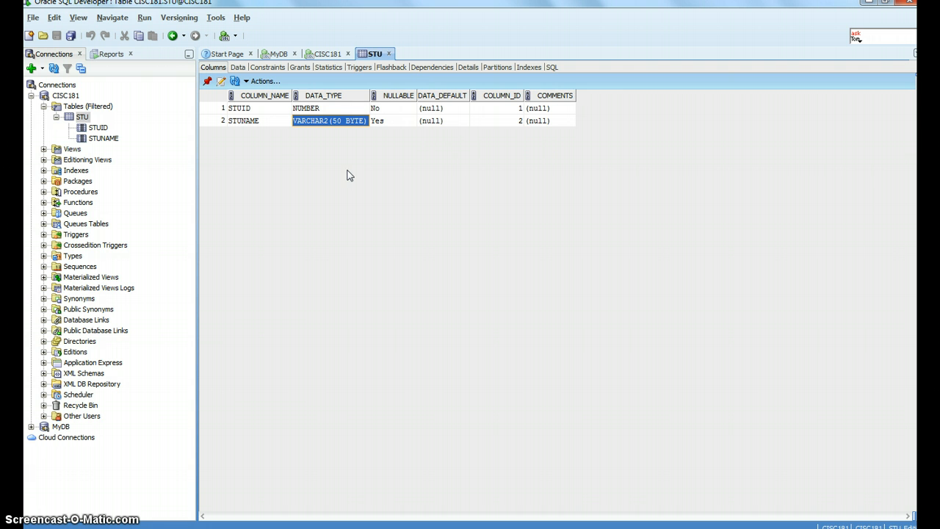
pyautogui.click(79, 119)
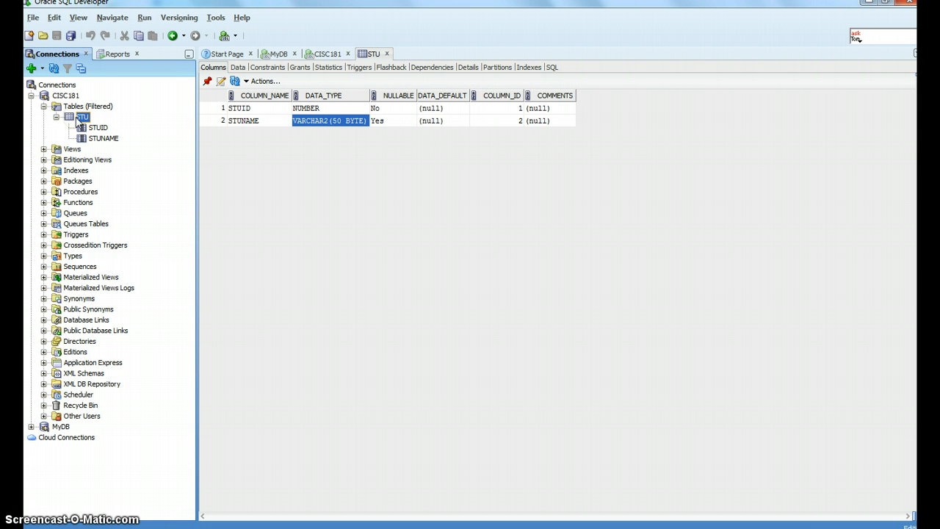
pyautogui.rightClick(77, 121)
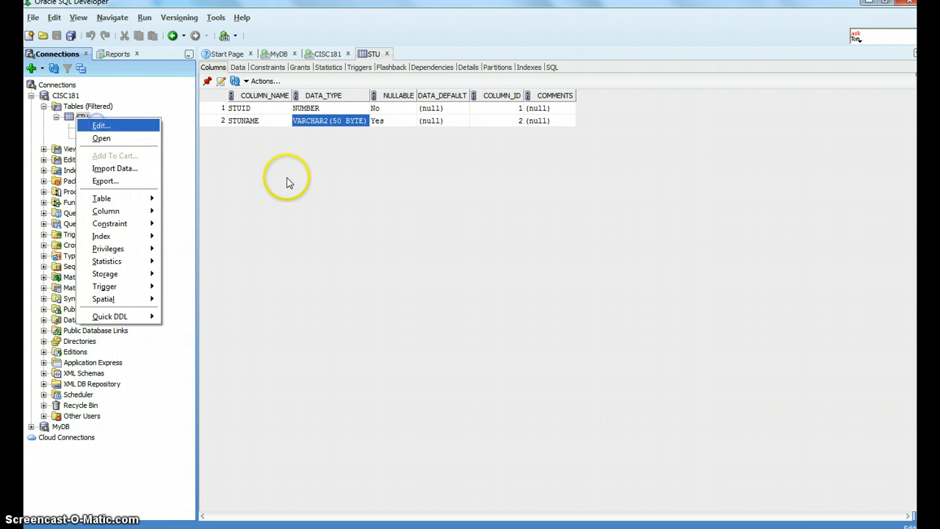
pyautogui.press('Return')
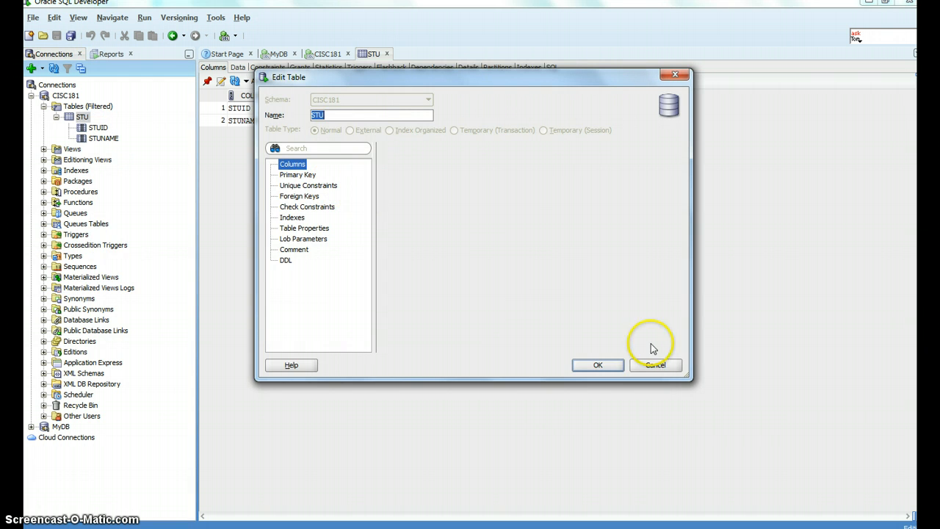
pyautogui.click(654, 365)
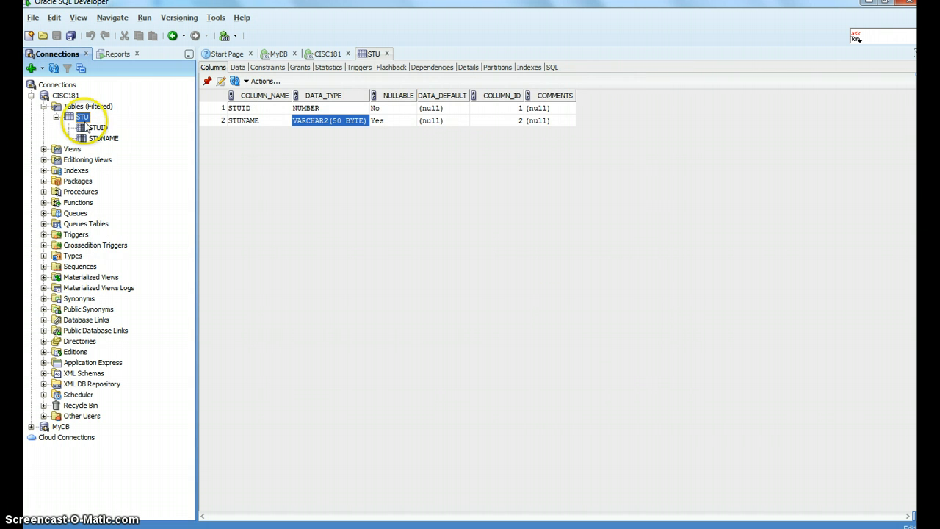
# Step: Open the STU table's data view
pyautogui.rightClick(82, 119)
pyautogui.press('Escape')
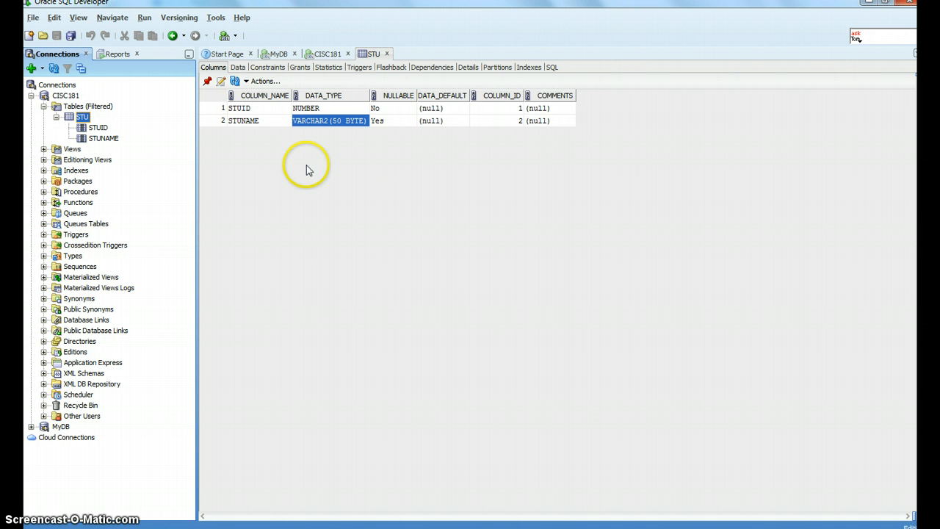
pyautogui.click(240, 67)
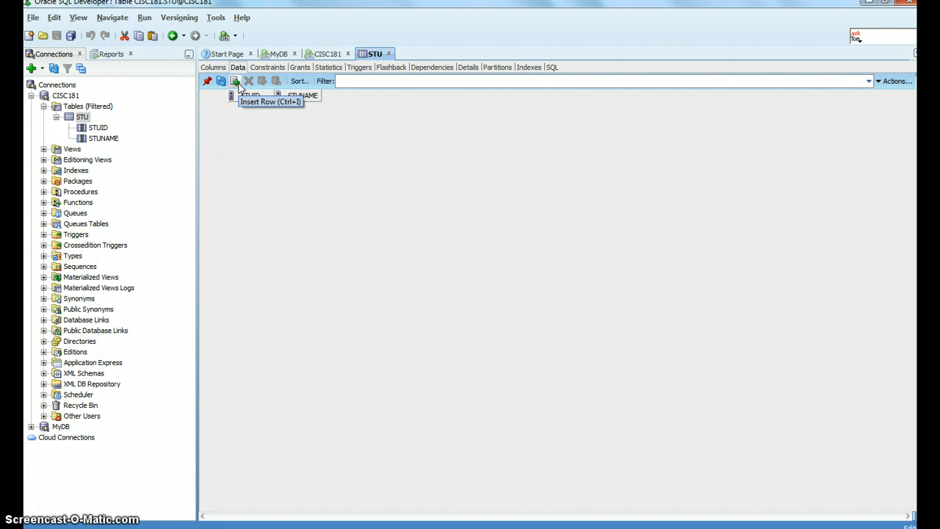
# Step: Insert a new row into STU with STUID 1 and a student's name, then commit the change
pyautogui.click(234, 81)
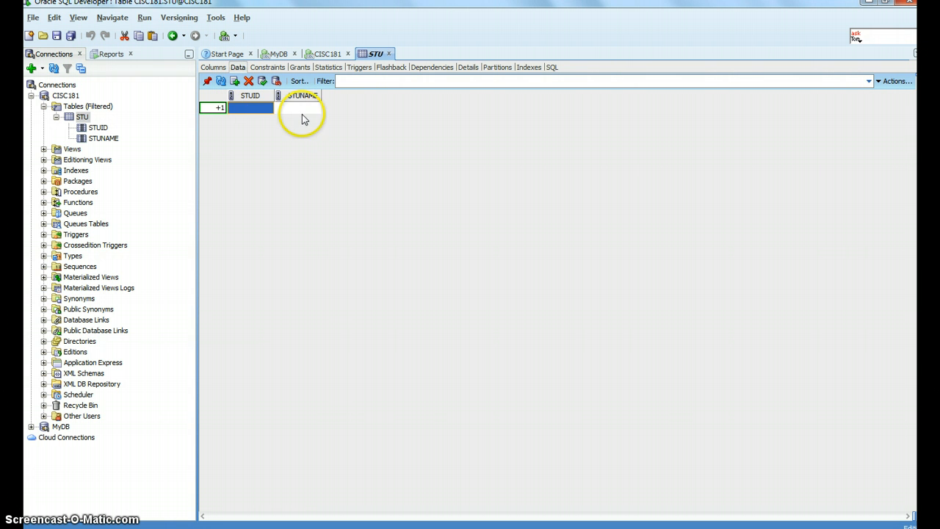
pyautogui.click(263, 108)
pyautogui.write('1')
pyautogui.press('Tab')
pyautogui.write('Bert')
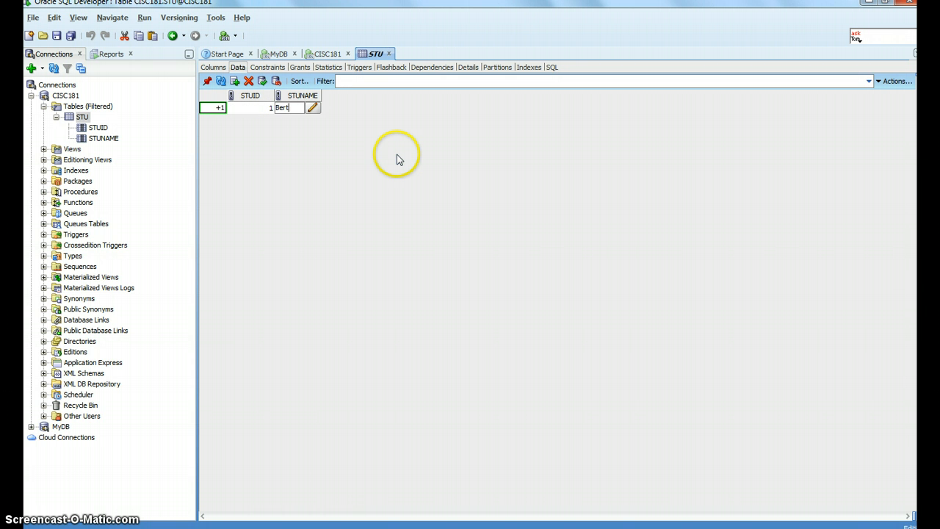
pyautogui.press('Return')
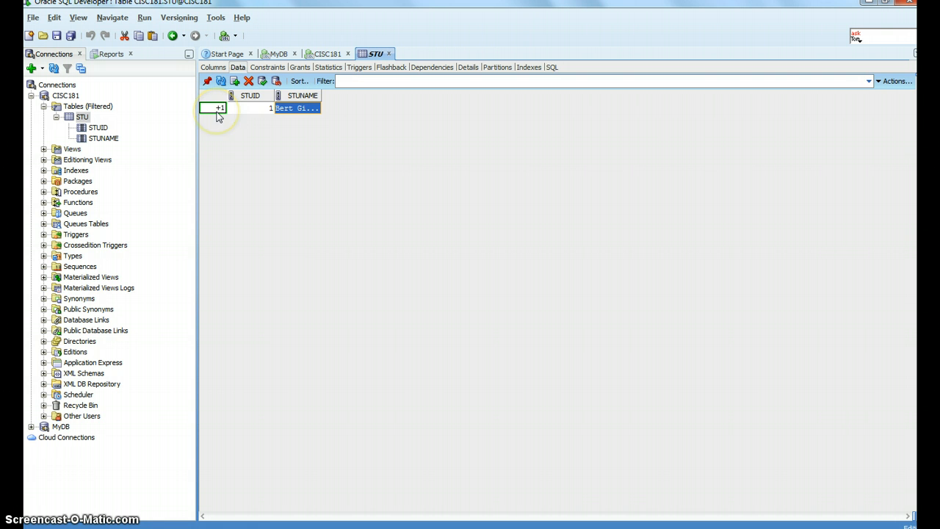
pyautogui.click(263, 81)
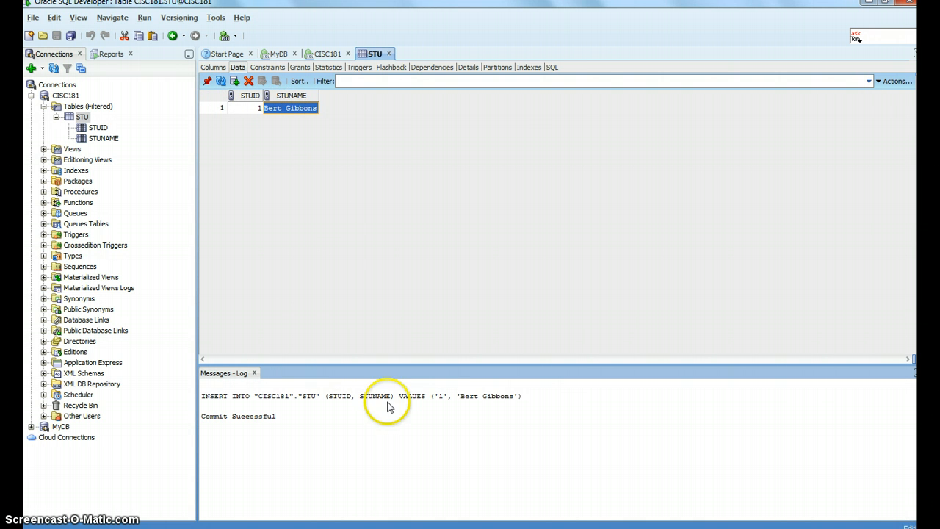
# Step: Examine the generated INSERT statement in the message log
pyautogui.click(321, 412)
pyautogui.moveTo(320, 411); pyautogui.dragTo(183, 388)
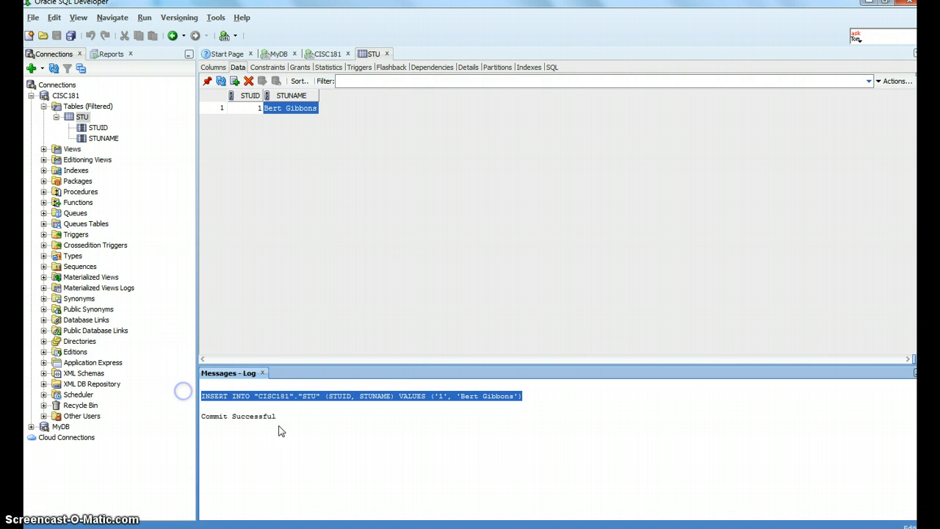
pyautogui.click(543, 397)
pyautogui.moveTo(390, 403); pyautogui.dragTo(168, 395)
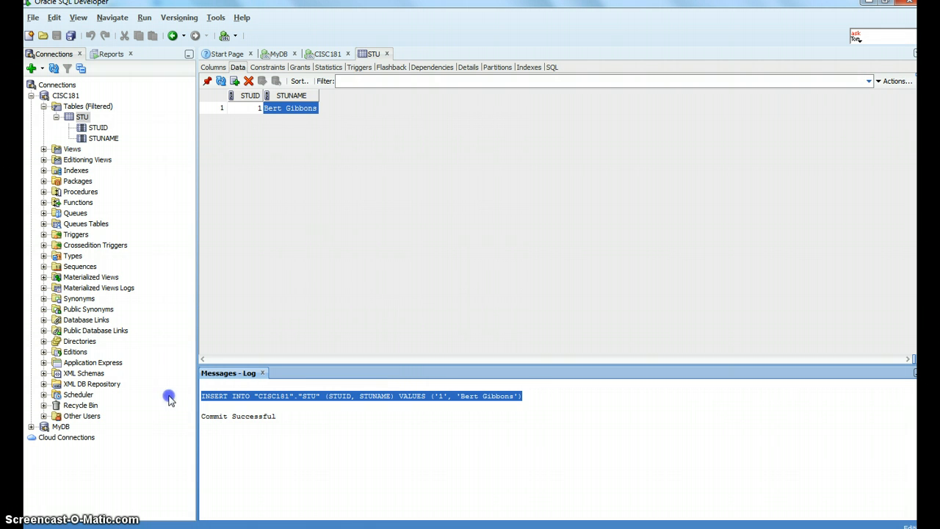
# Step: Browse the CISC181 connection's object categories in the connections tree
pyautogui.click(58, 118)
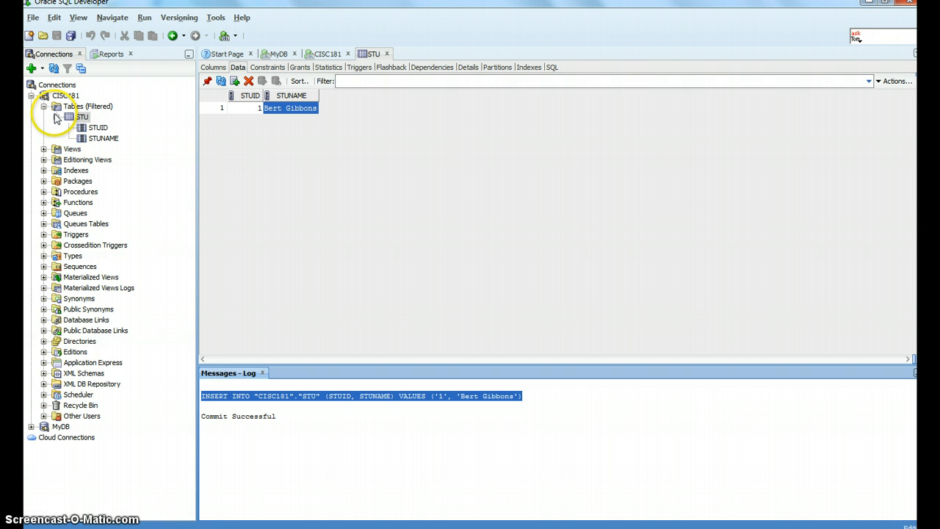
pyautogui.click(57, 116)
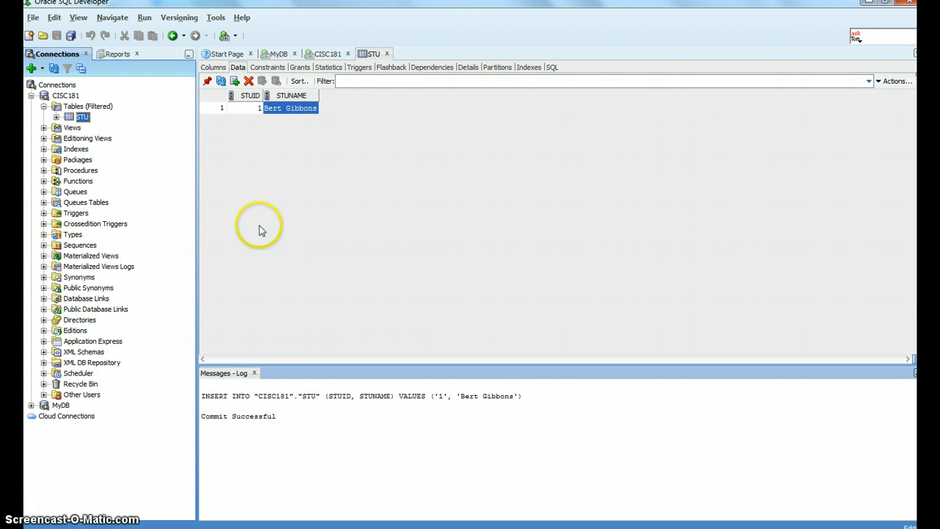
pyautogui.click(61, 405)
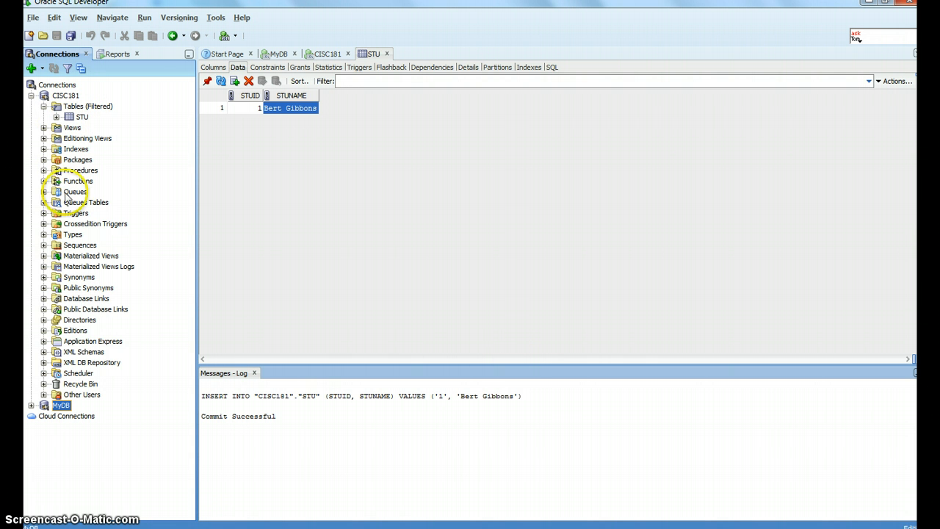
pyautogui.click(65, 96)
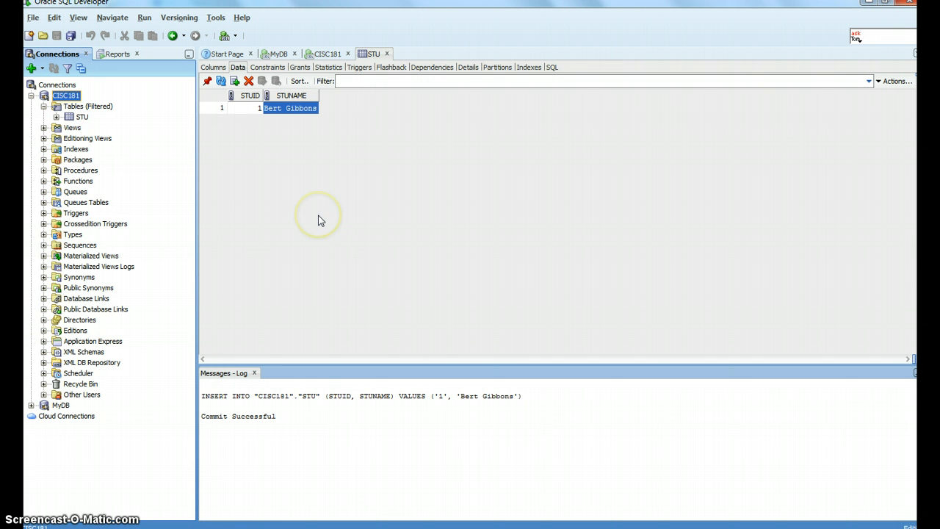
pyautogui.click(87, 106)
pyautogui.click(82, 116)
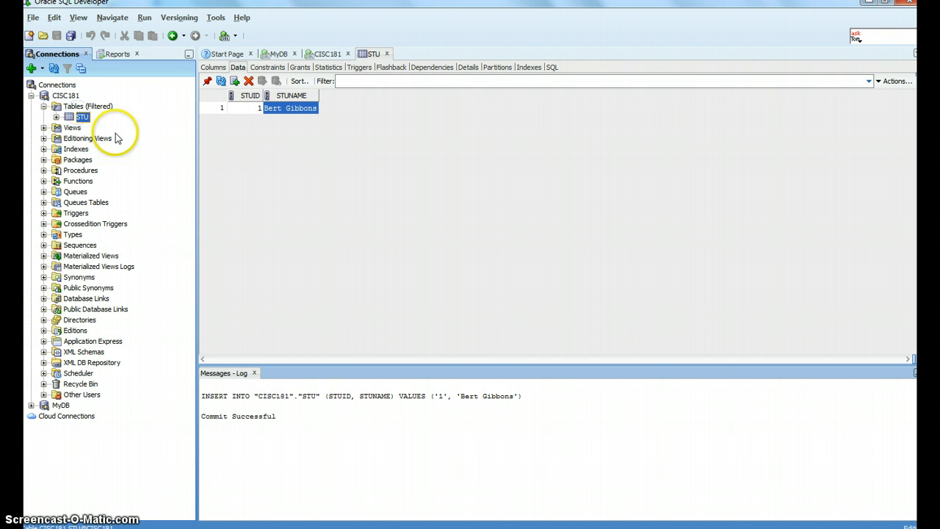
pyautogui.click(56, 117)
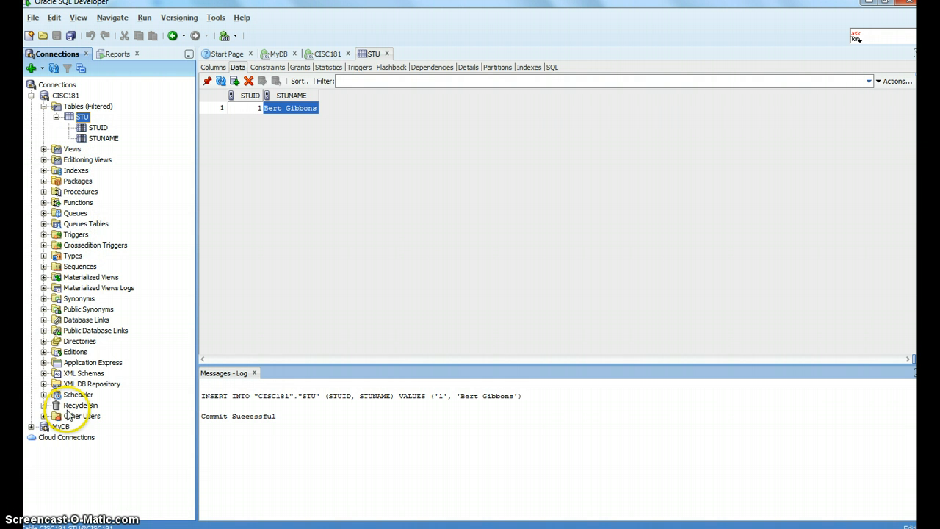
pyautogui.click(44, 106)
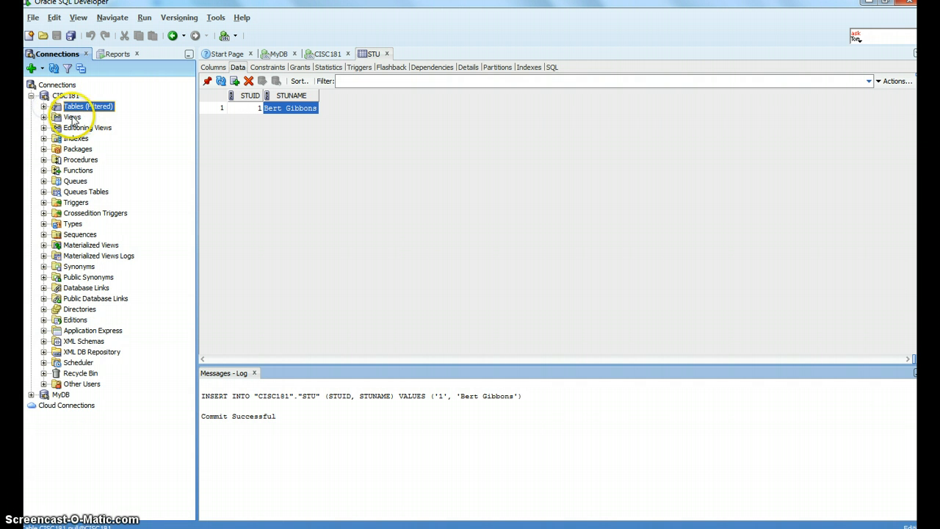
pyautogui.click(72, 117)
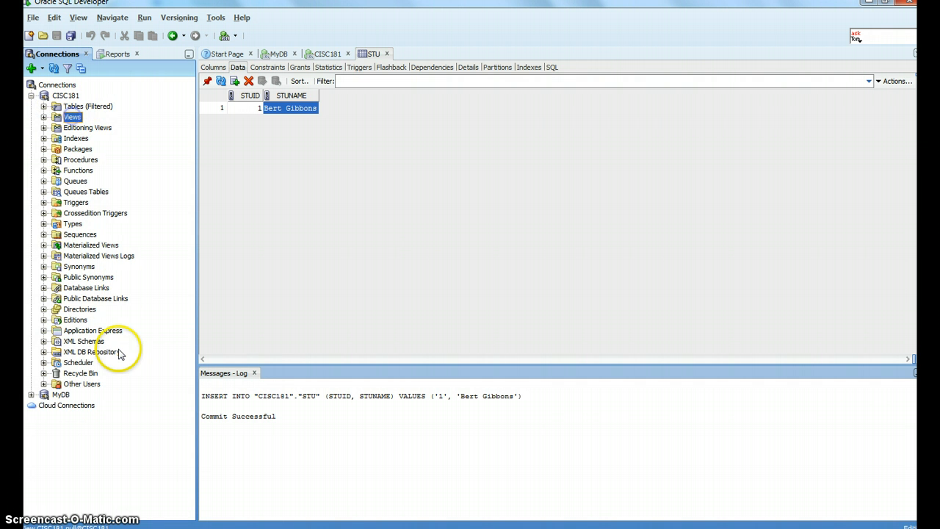
pyautogui.click(73, 202)
pyautogui.click(83, 383)
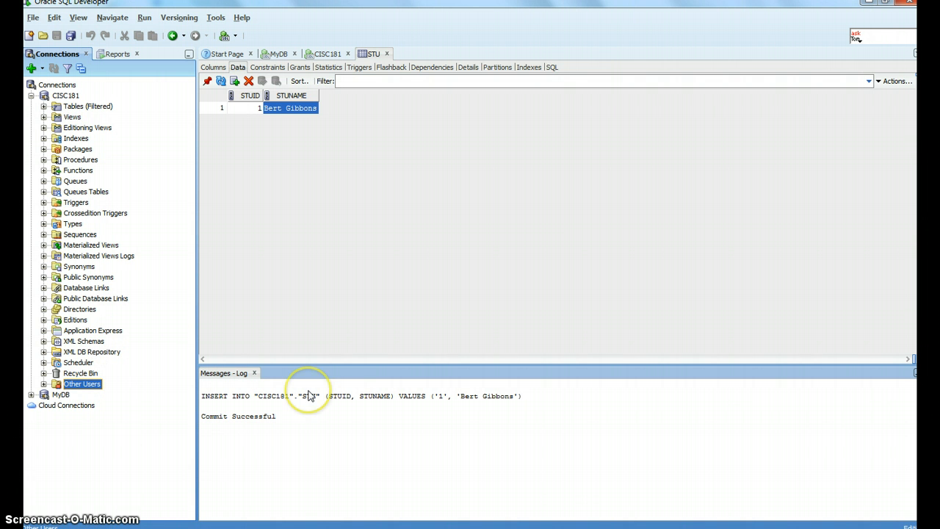